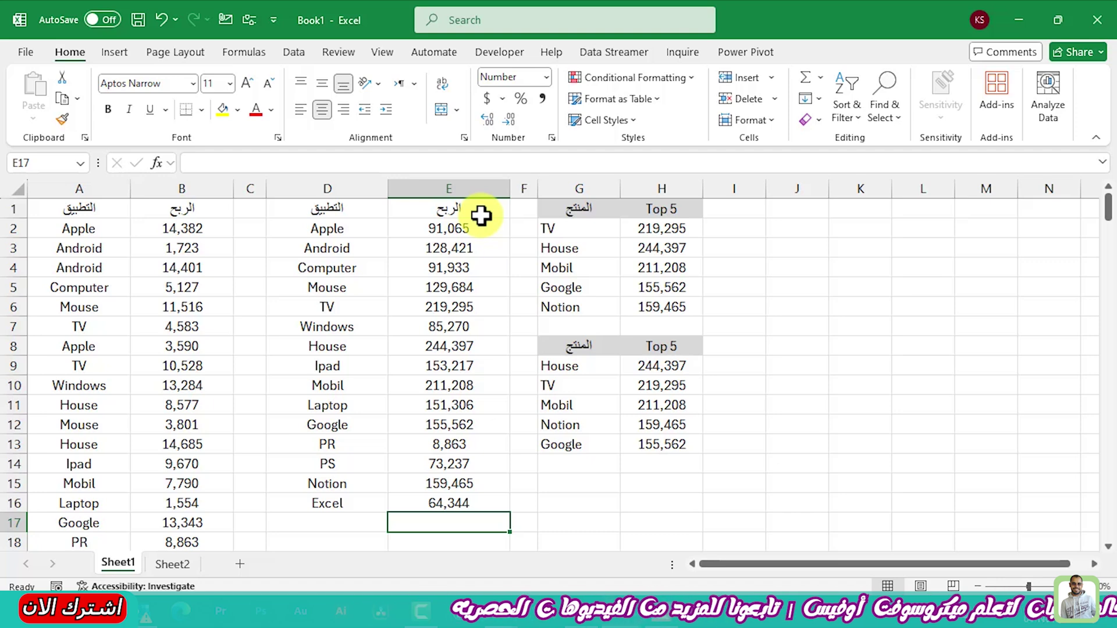
Step: Enter =SUM(E2:E16) in E17 and give that total cell a yellow fill
type("=SU")
key("Down")
key("Down")
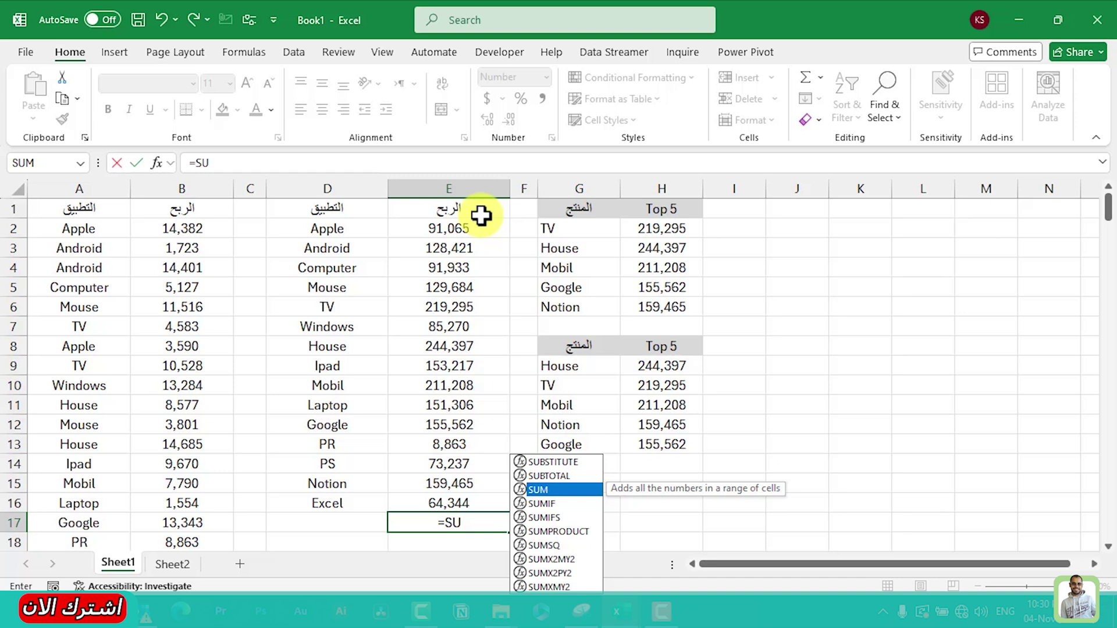
key("Tab")
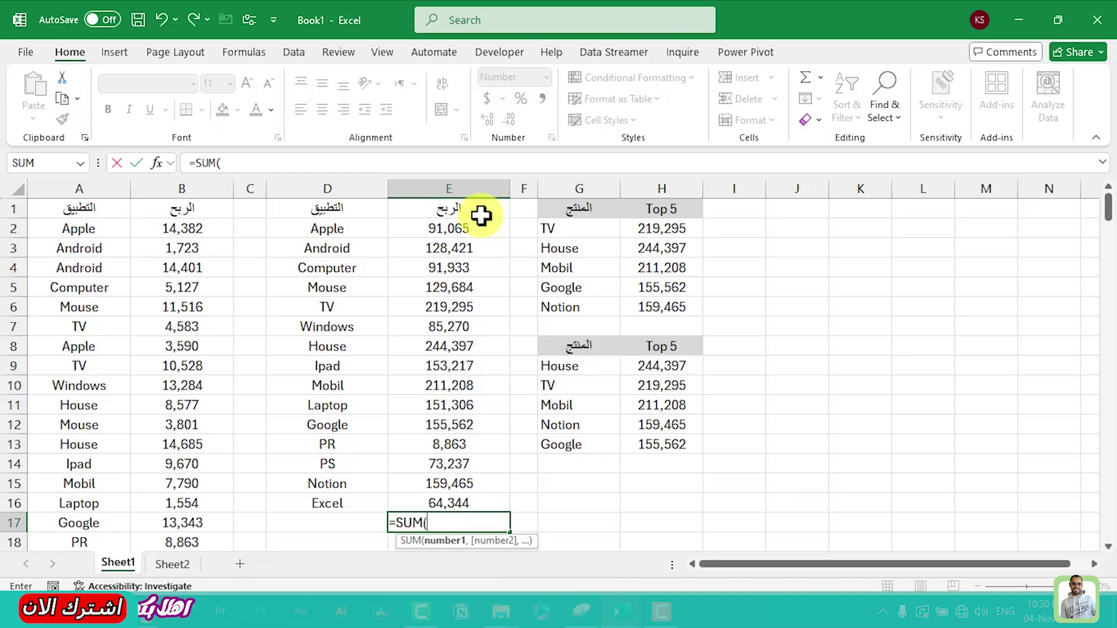
left_click_drag(414, 228, 412, 503)
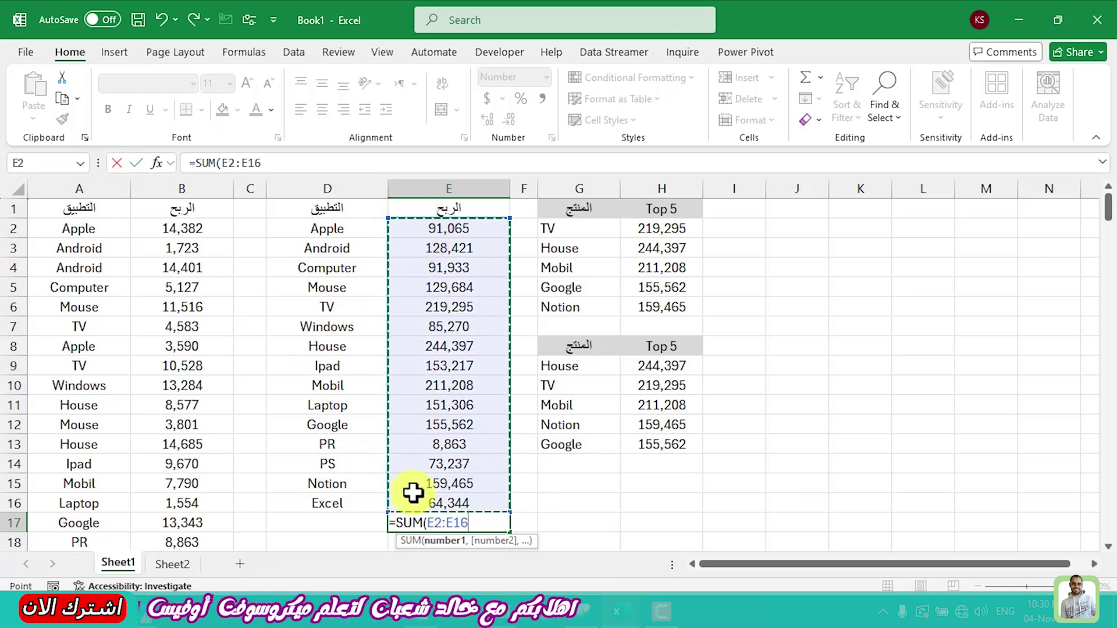
type(")")
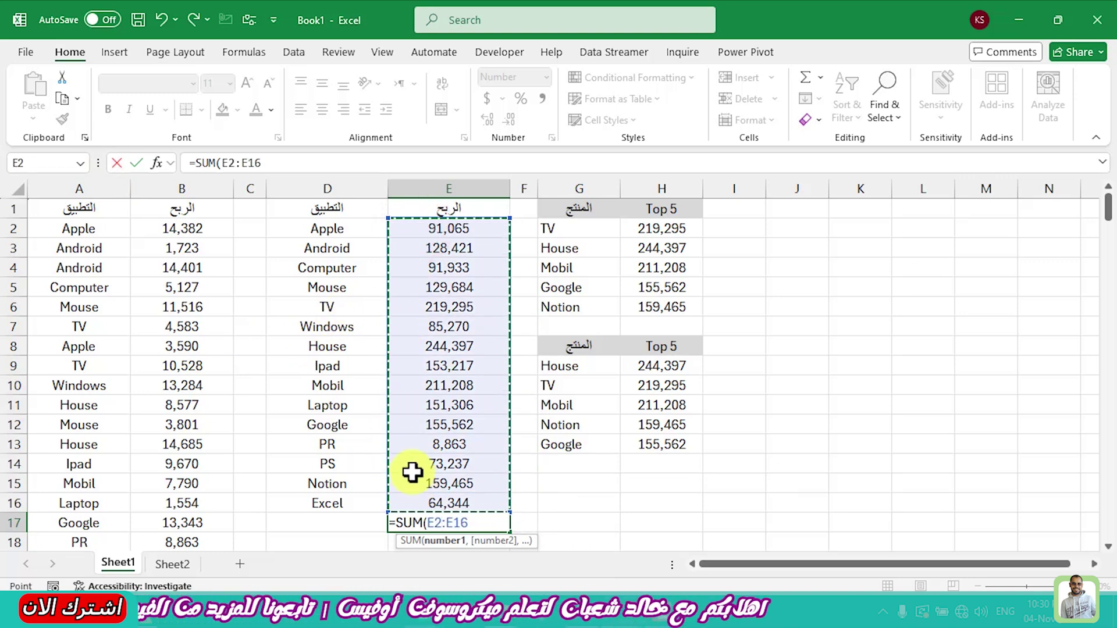
key("Return")
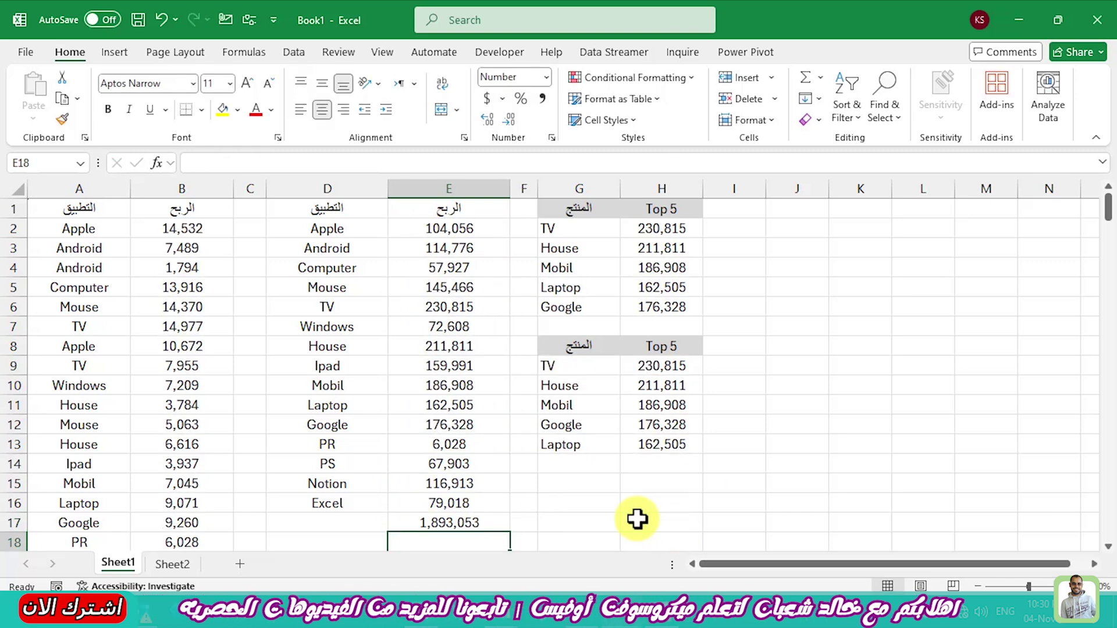
left_click(480, 526)
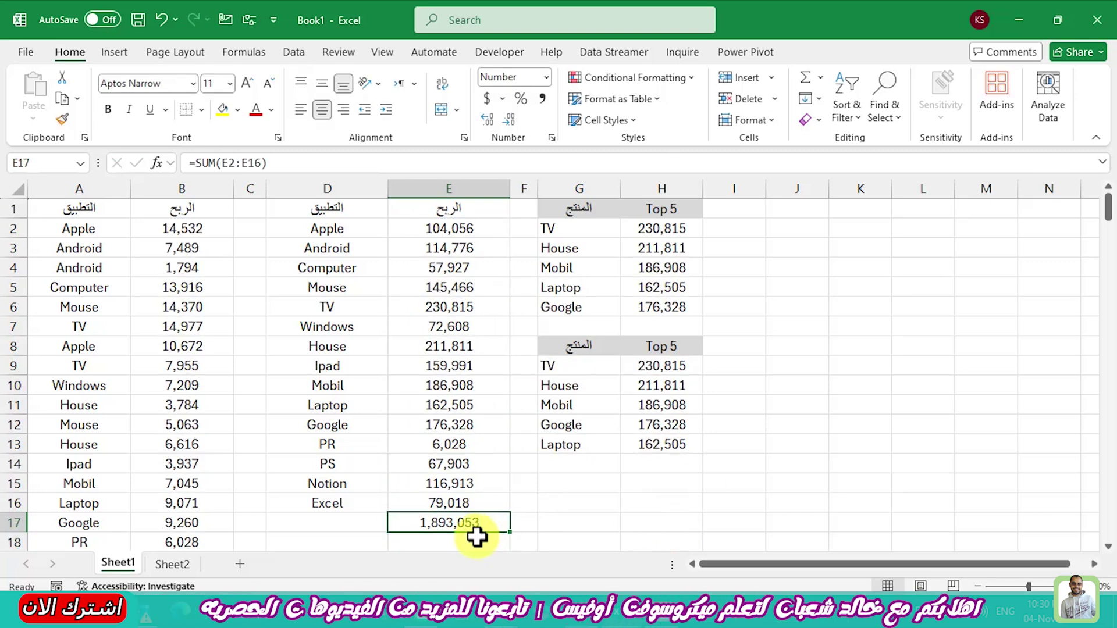
left_click(221, 111)
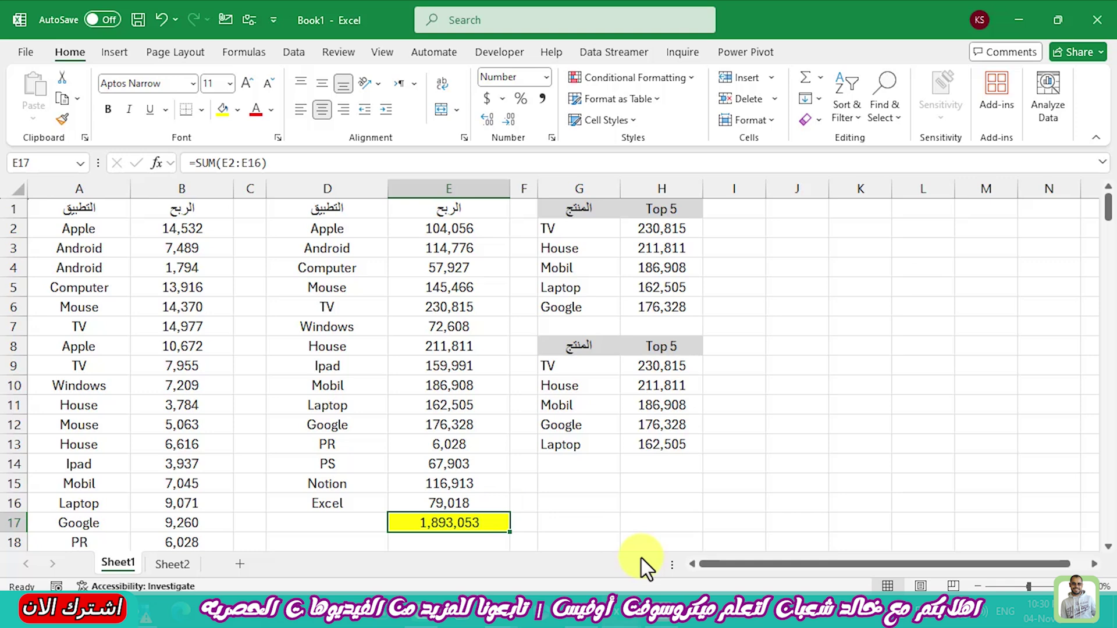
key("F9")
key("F9")
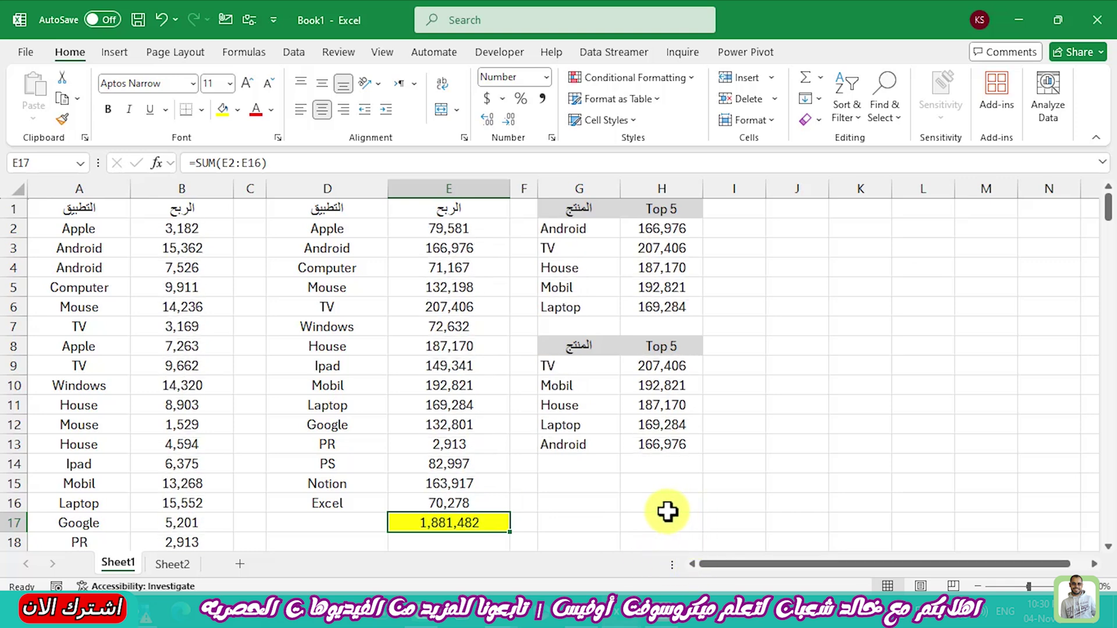
key("F9")
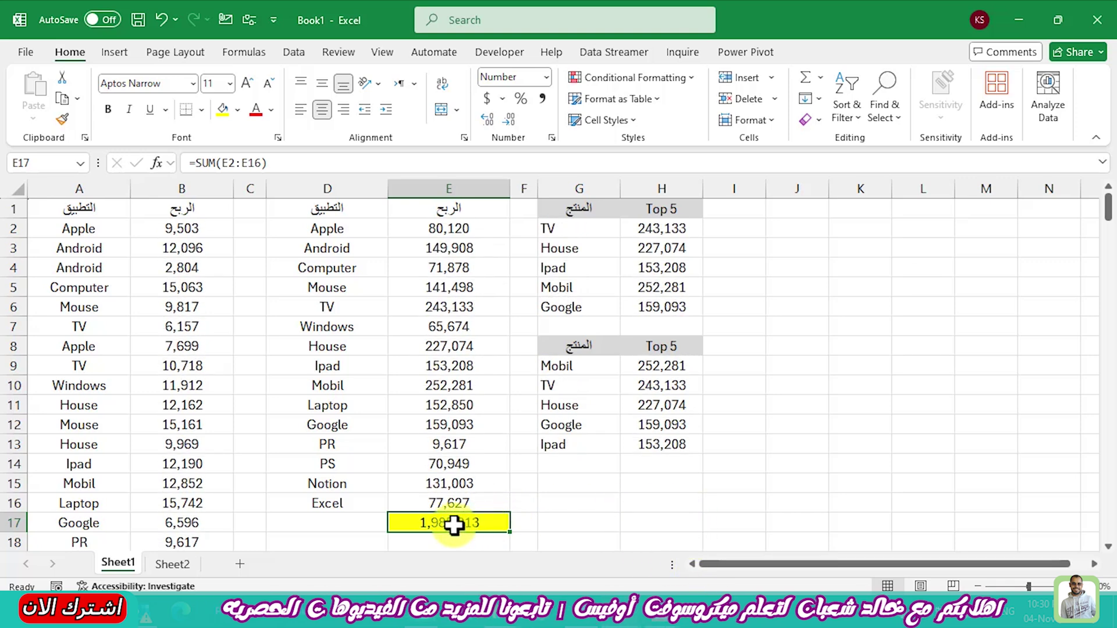
key("F9")
key("F9")
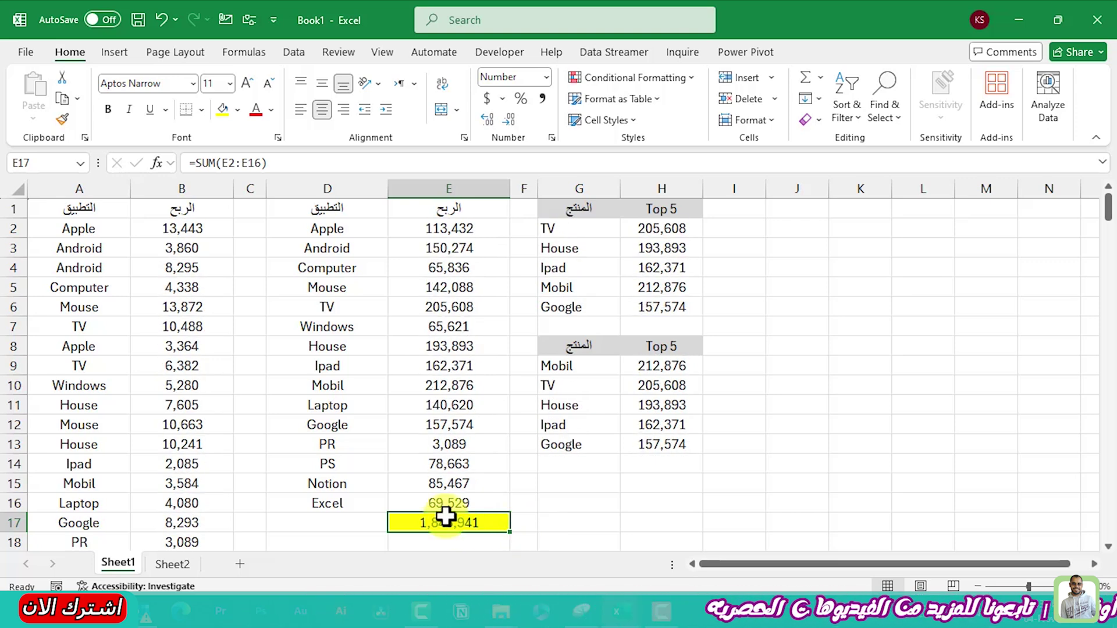
key("Delete")
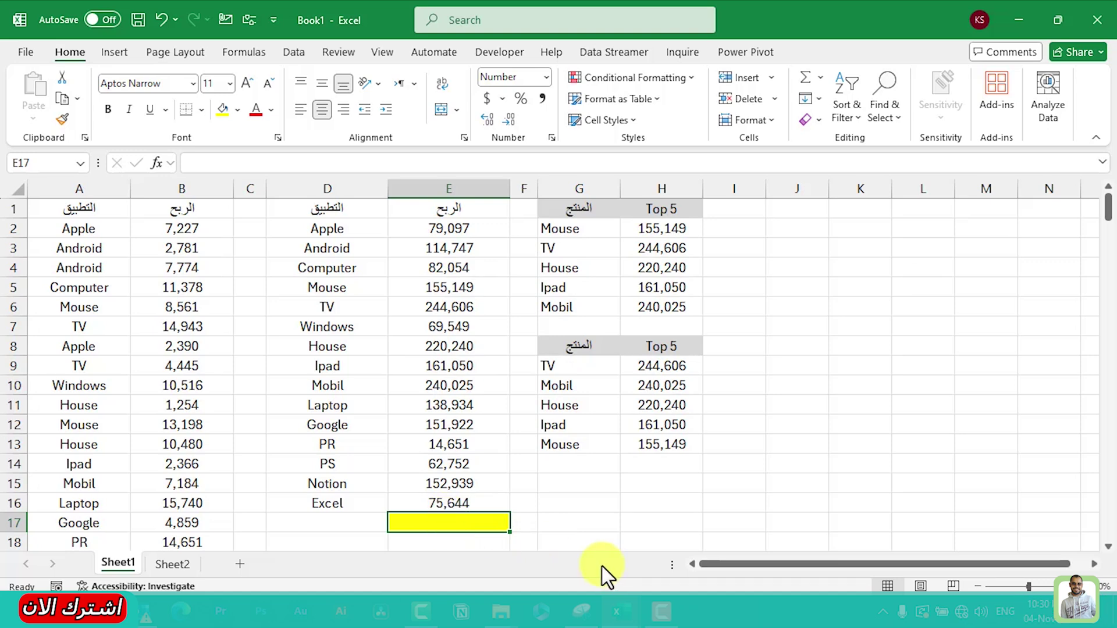
key("alt+equal")
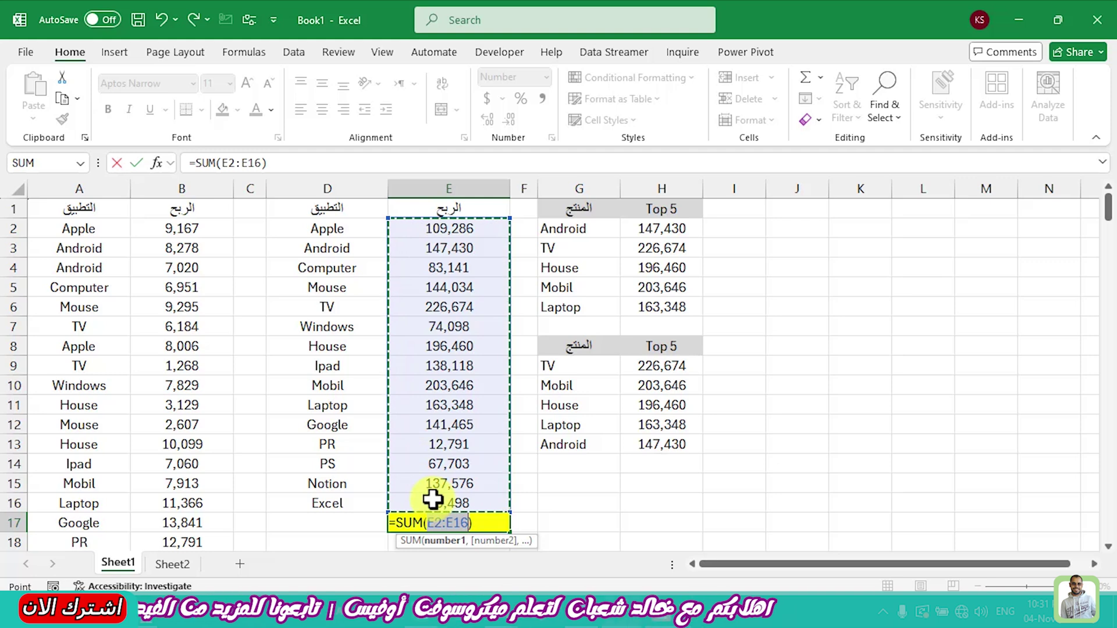
key("Return")
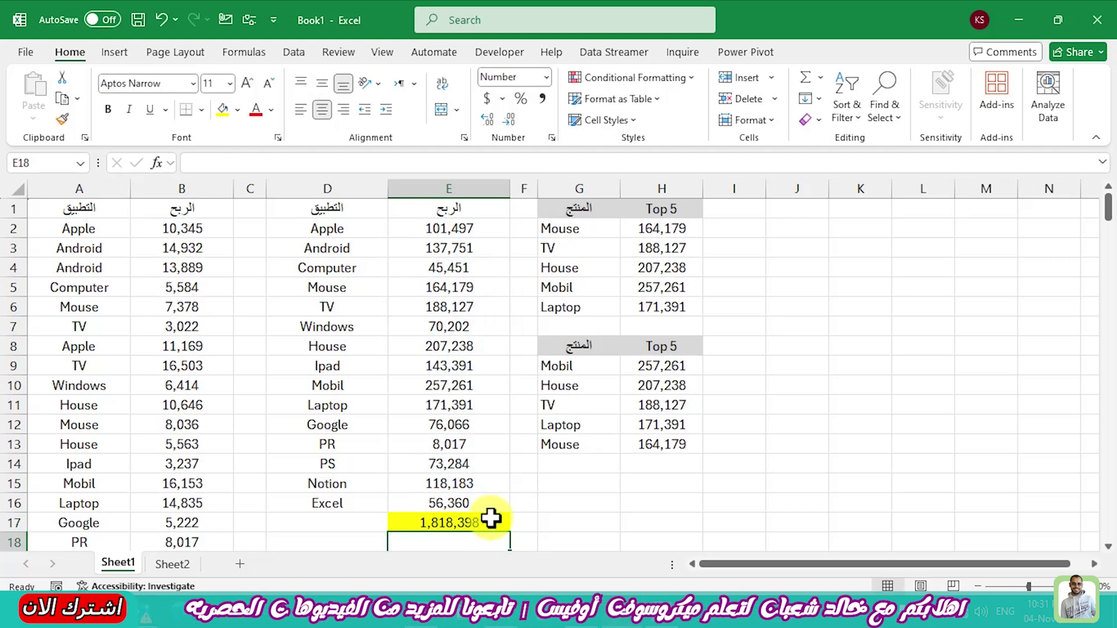
left_click(477, 522)
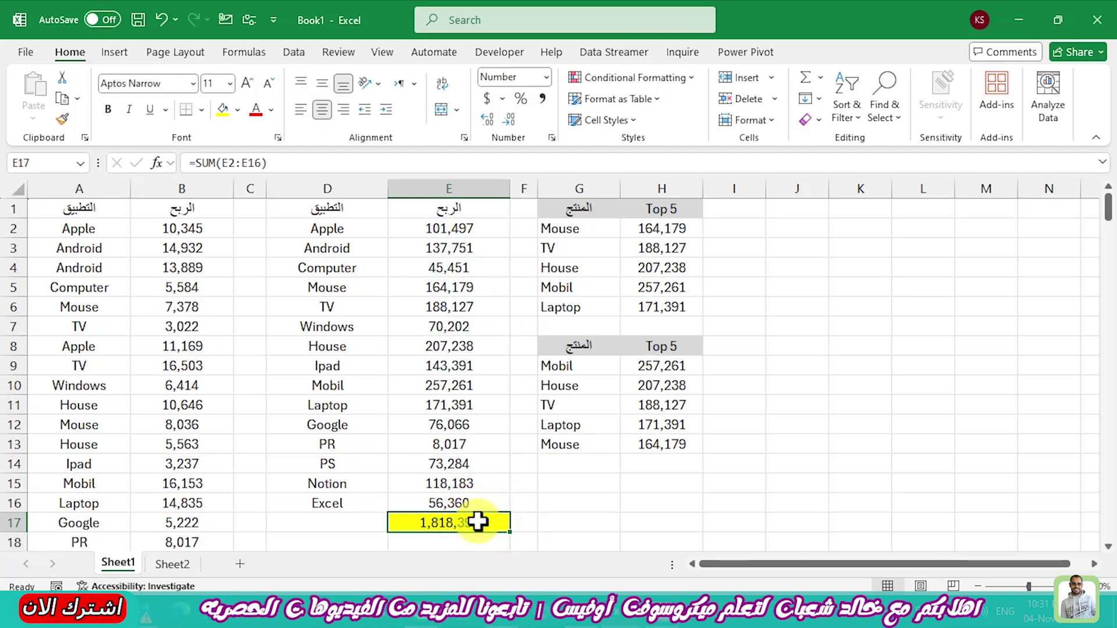
left_click(640, 384)
left_click(643, 247)
left_click(436, 268)
left_click(169, 366)
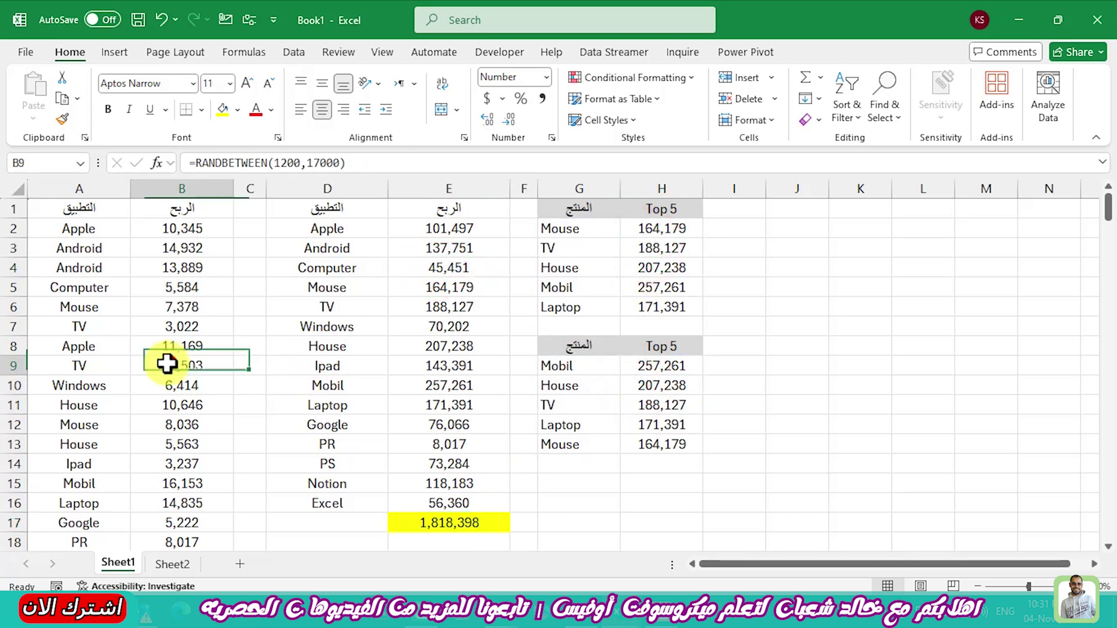
left_click(547, 522)
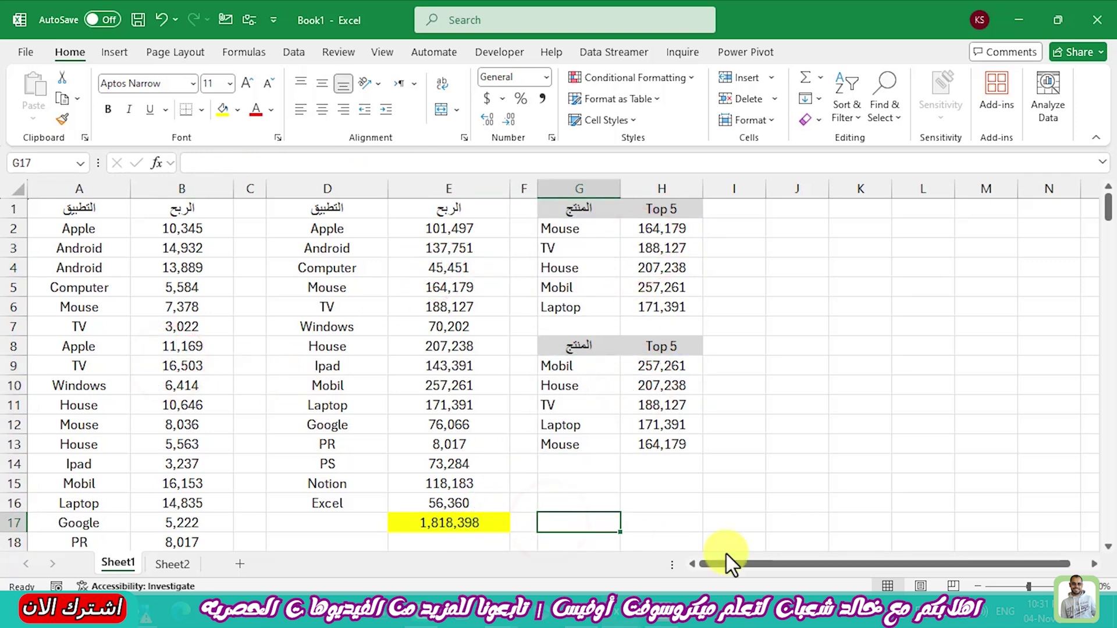
Step: Enter =H3+H10+E4+E12 in G17
type("=")
left_click(661, 250)
type("+")
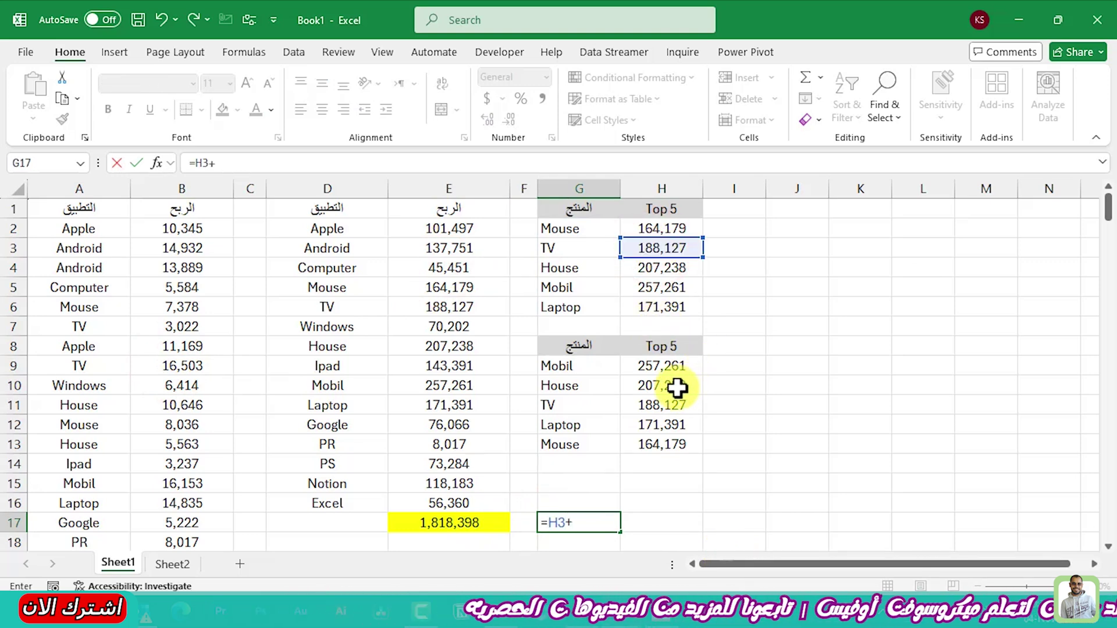
left_click(674, 386)
type("+")
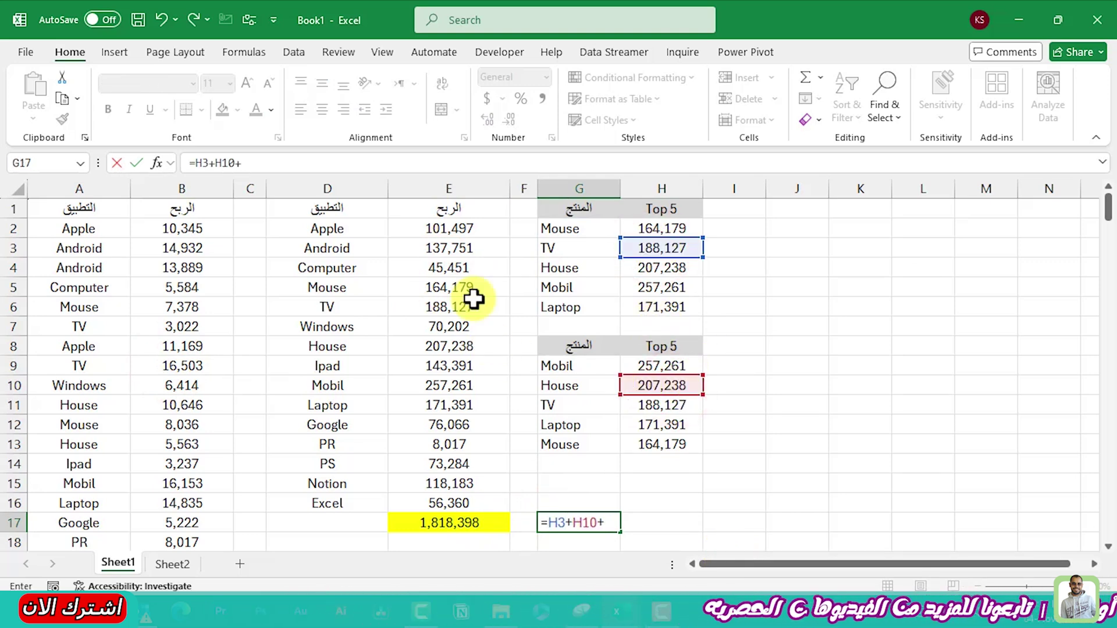
left_click(454, 269)
type("+")
left_click(454, 423)
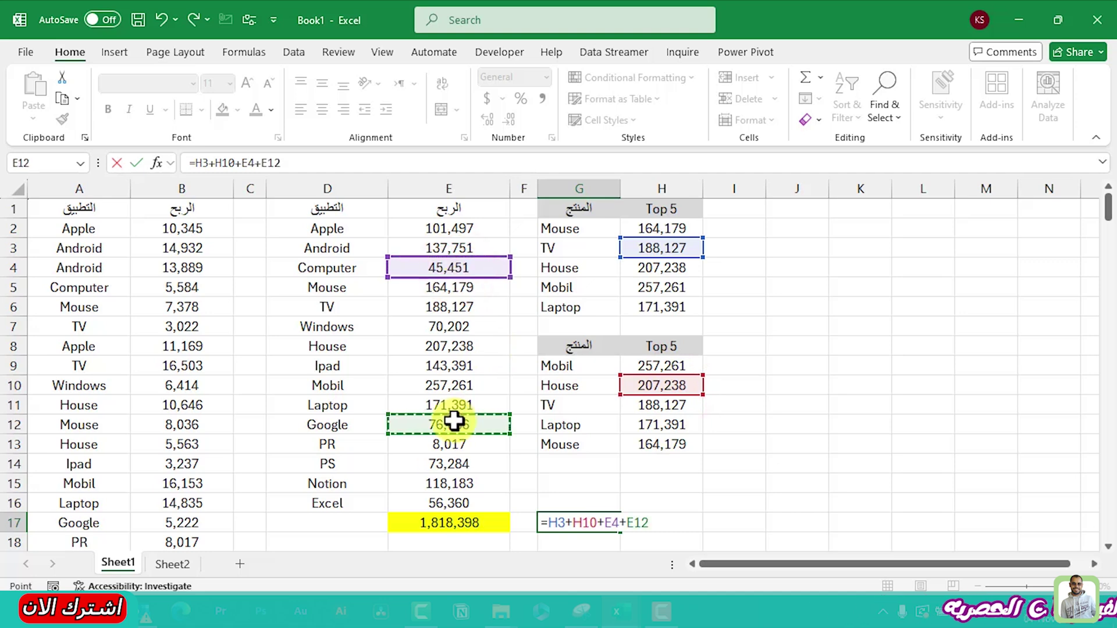
key("Return")
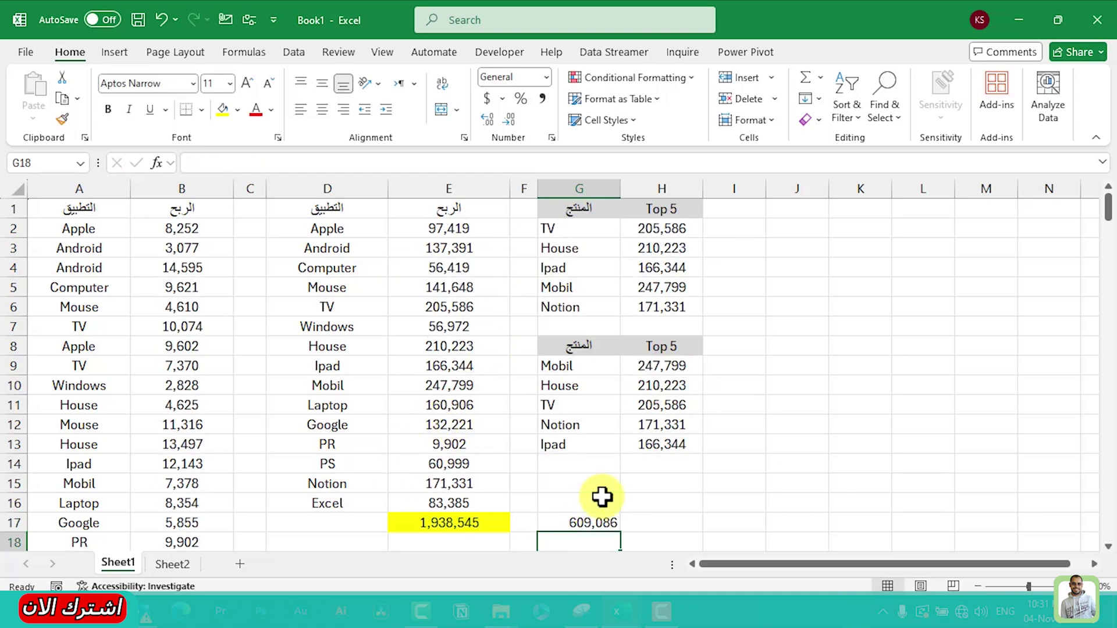
Step: Recalculate the random profits with F9, then select Top 5 values H2:H6 and profits E2:E8
left_click(664, 250)
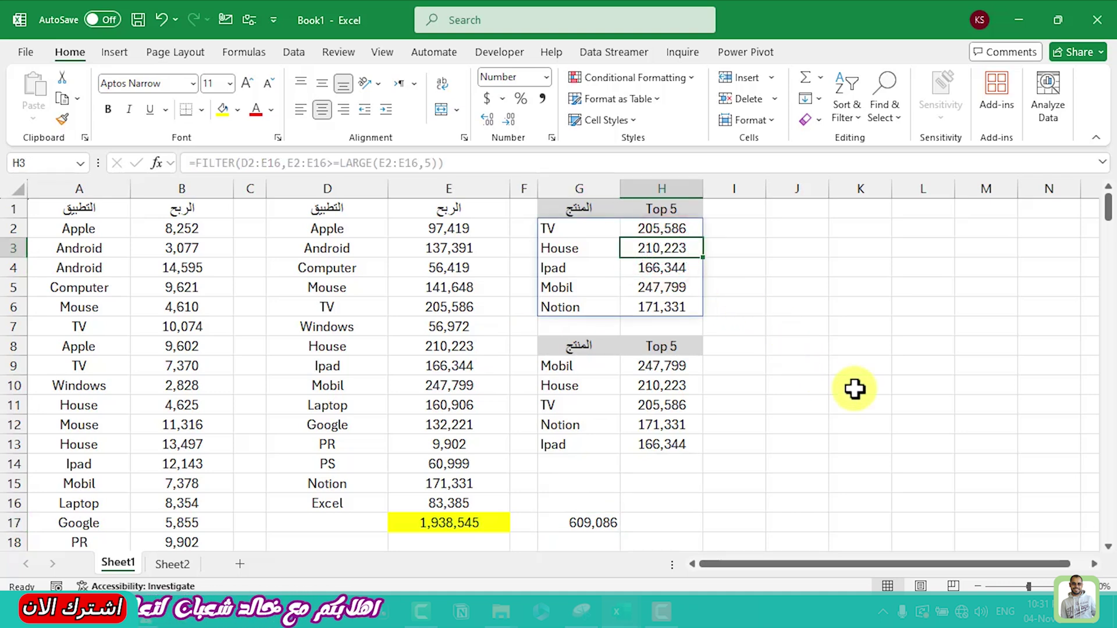
key("F9")
key("F9")
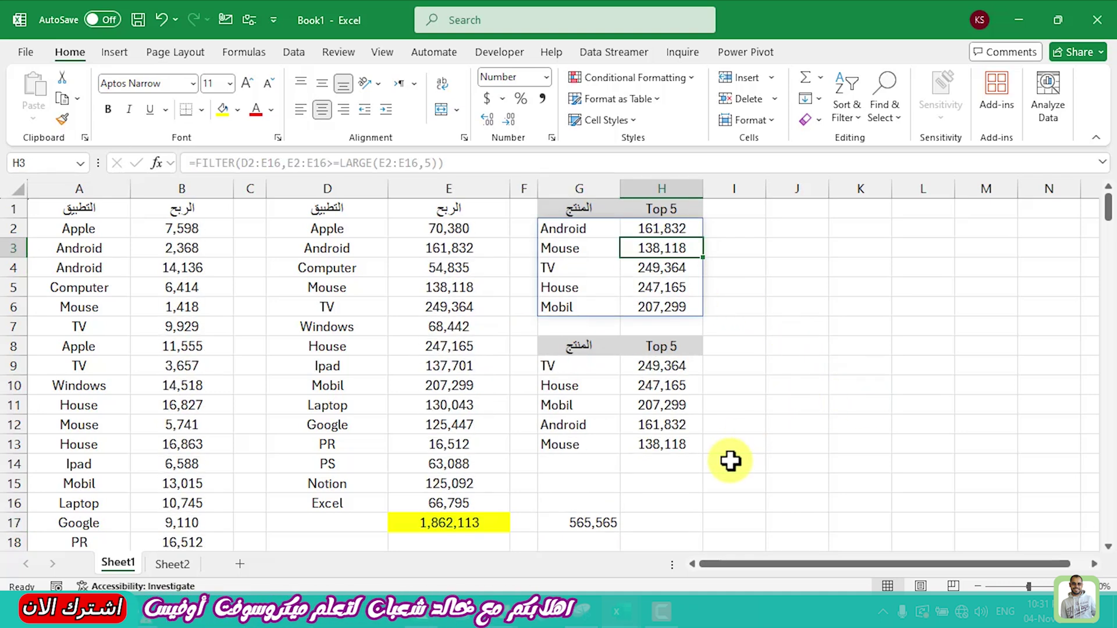
left_click(599, 523)
left_click_drag(658, 229, 660, 305)
left_click_drag(467, 232, 448, 344)
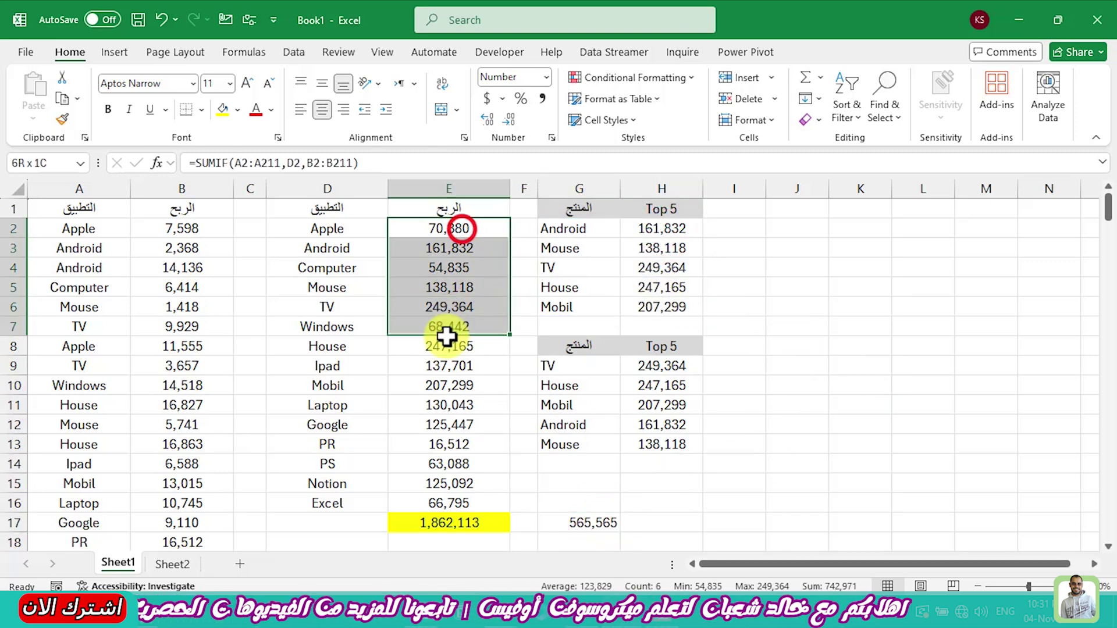
Step: Enter =SUM(H2:H6)+SUM(E2:E7)+SUM(H9:H13) in H17
left_click(676, 523)
type("=SUM(")
left_click_drag(645, 235, 654, 313)
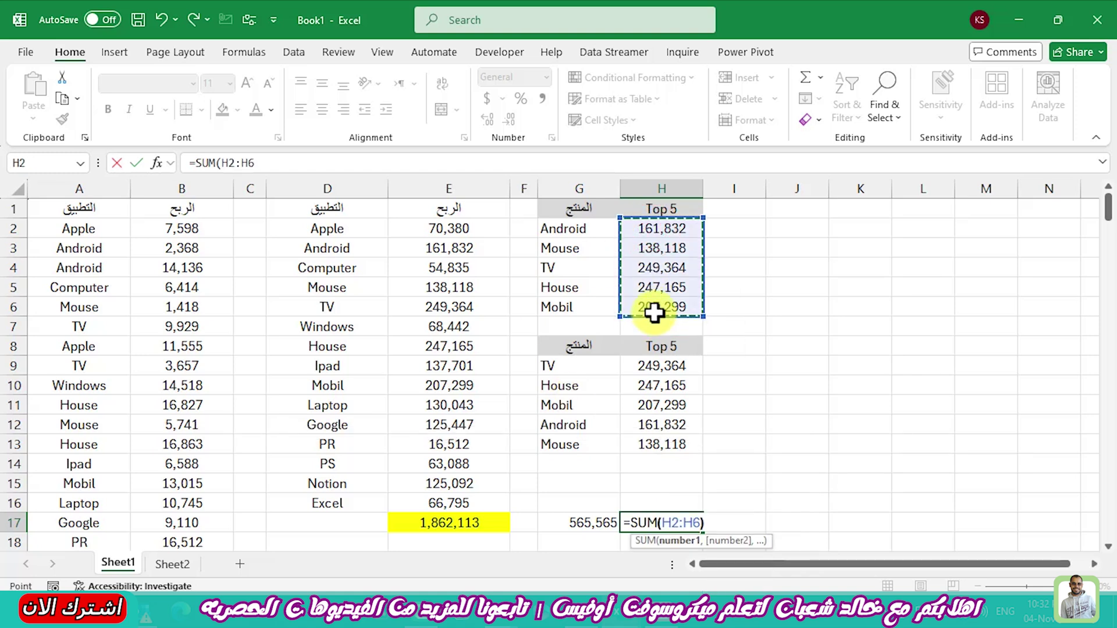
type("+S")
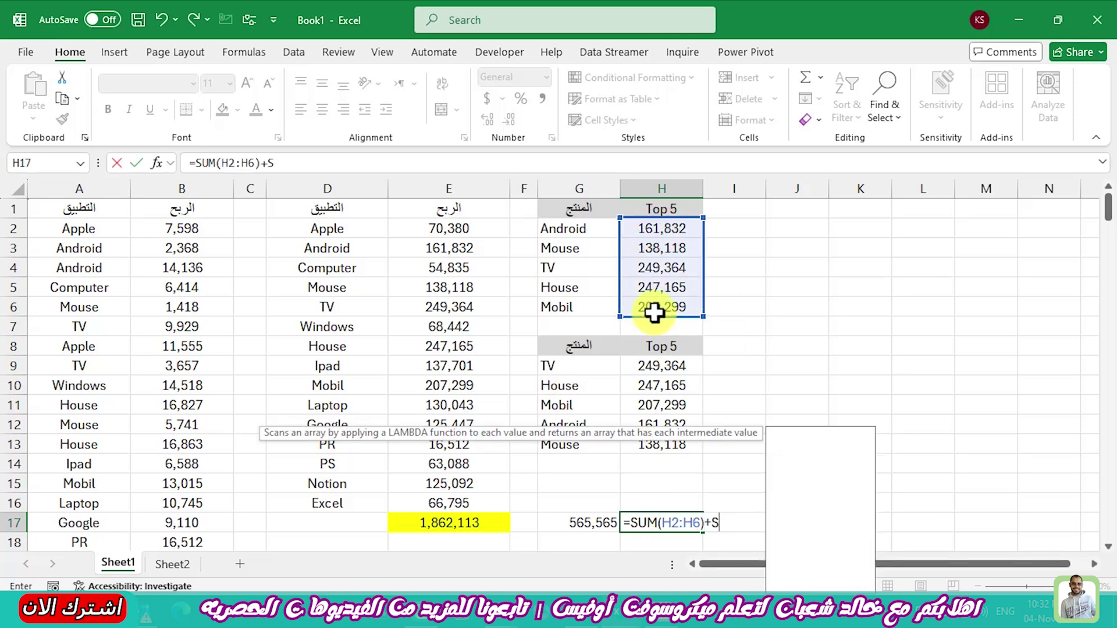
type("UM(")
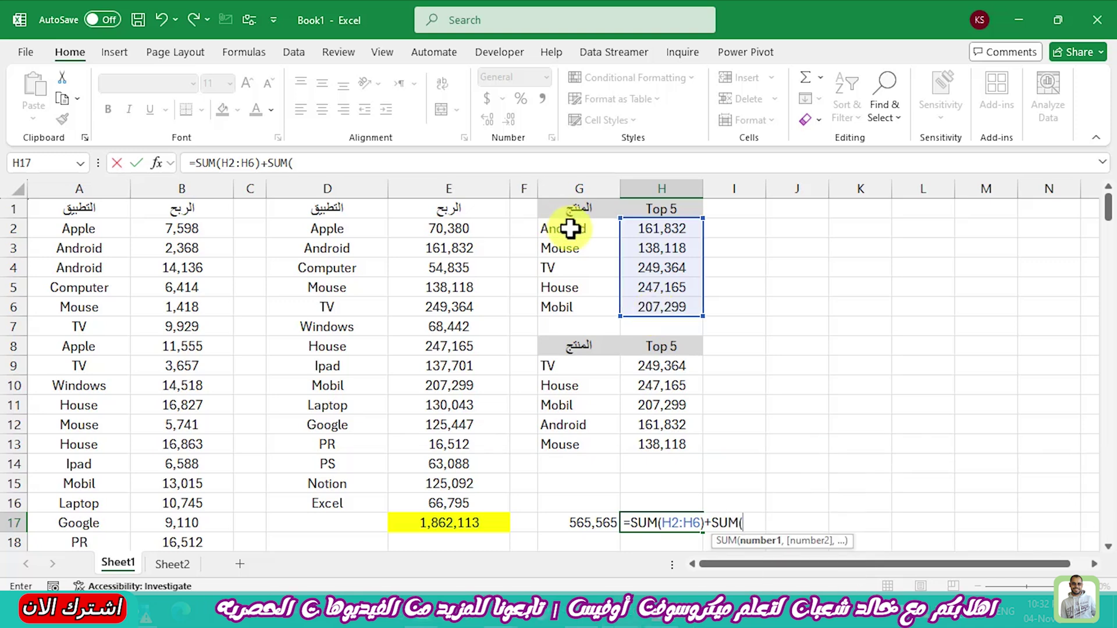
left_click_drag(450, 228, 443, 320)
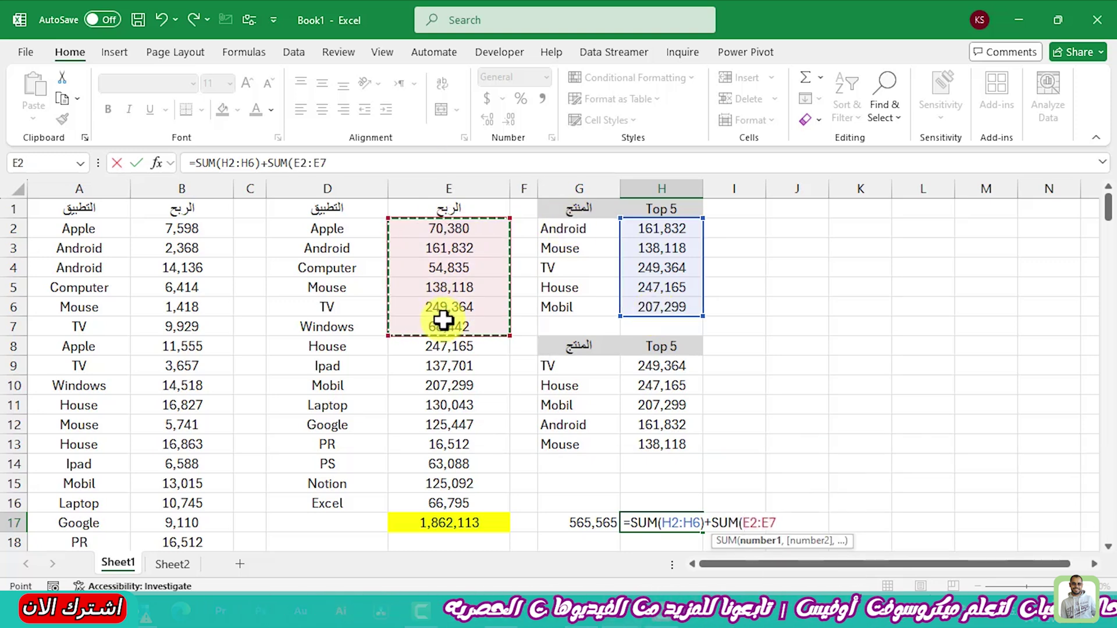
type(")+SUM(")
left_click_drag(657, 365, 656, 444)
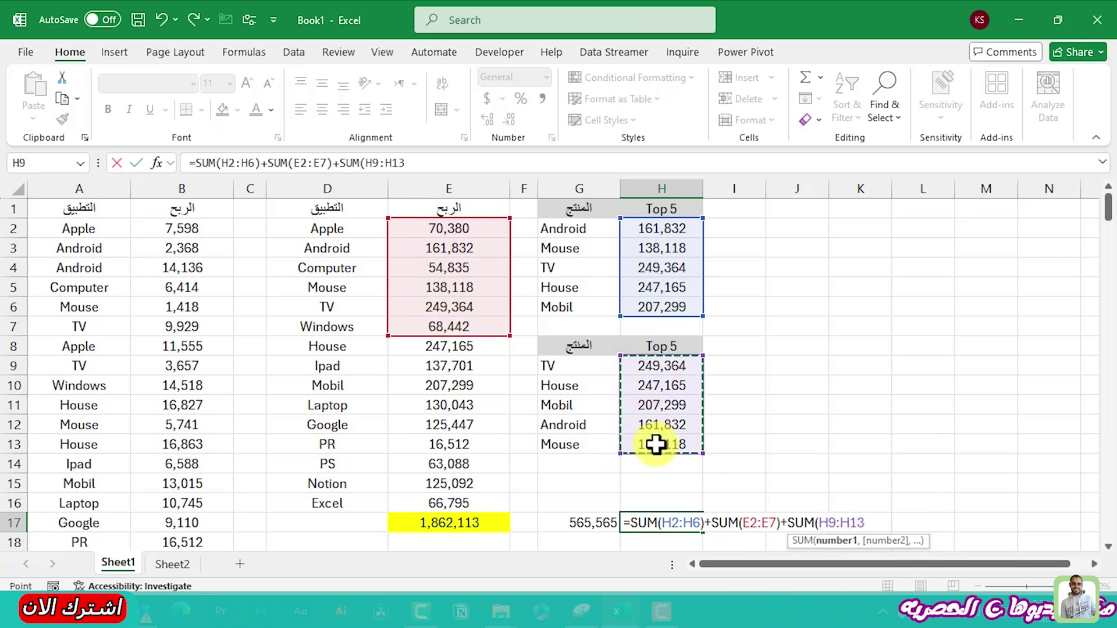
key("Return")
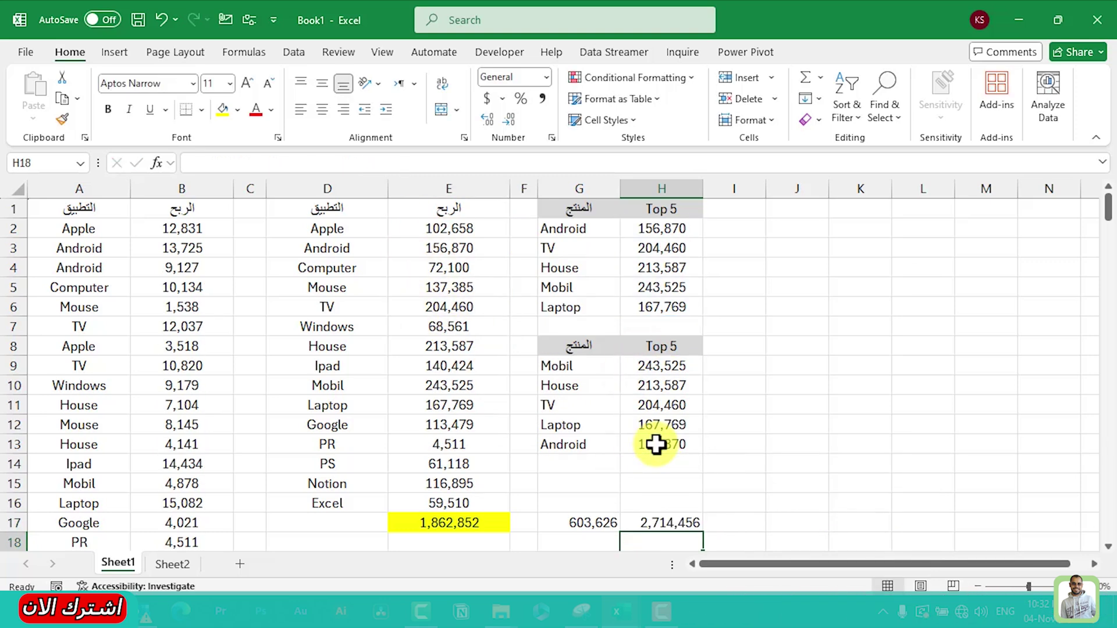
Step: Recalculate the random profit values twice with F9 to refresh the H17 total
key("Up")
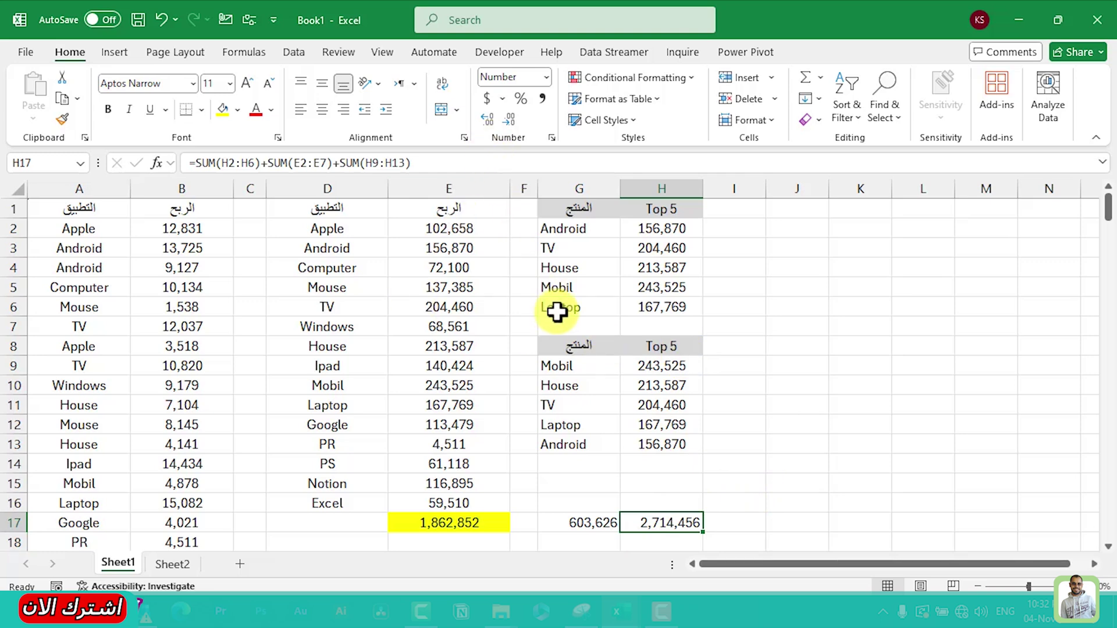
key("F9")
key("F9")
key("F9")
key("F9")
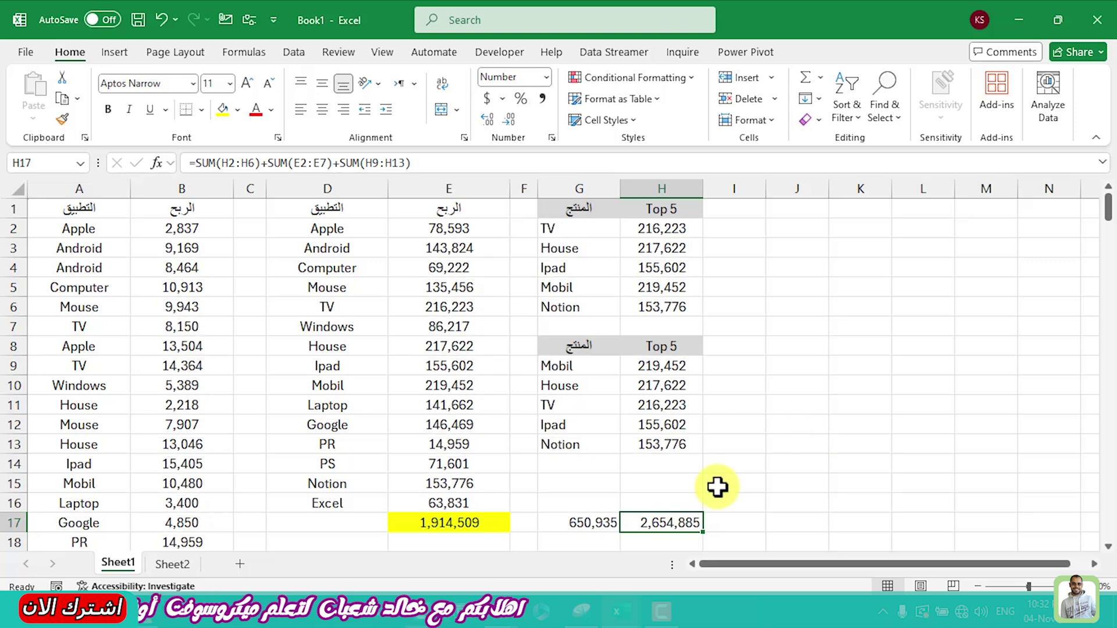
key("F9")
key("F9")
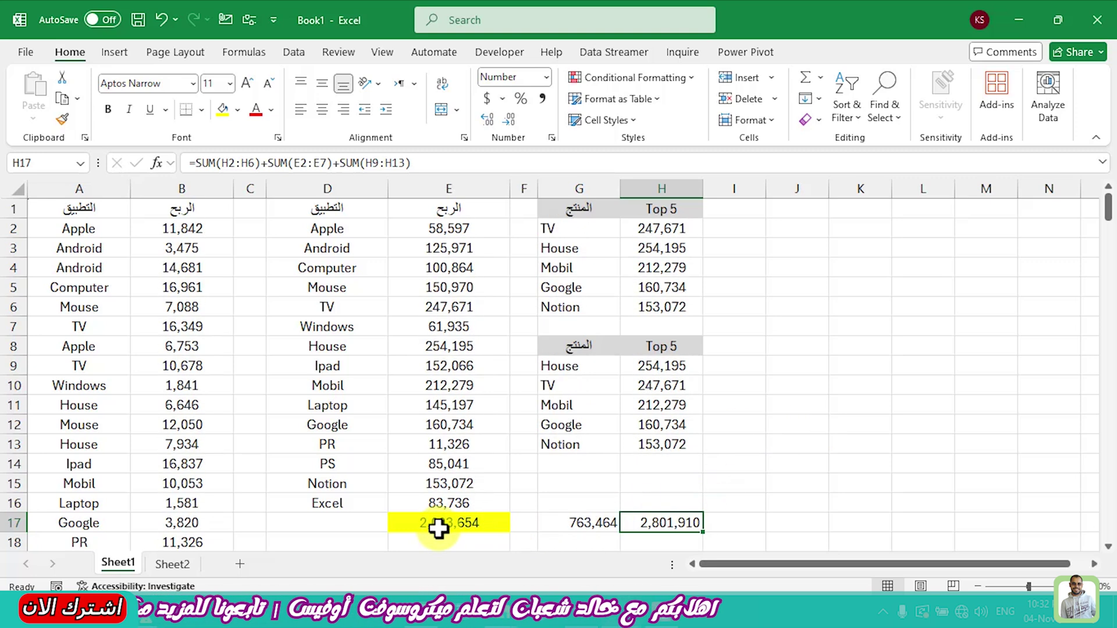
left_click(469, 544)
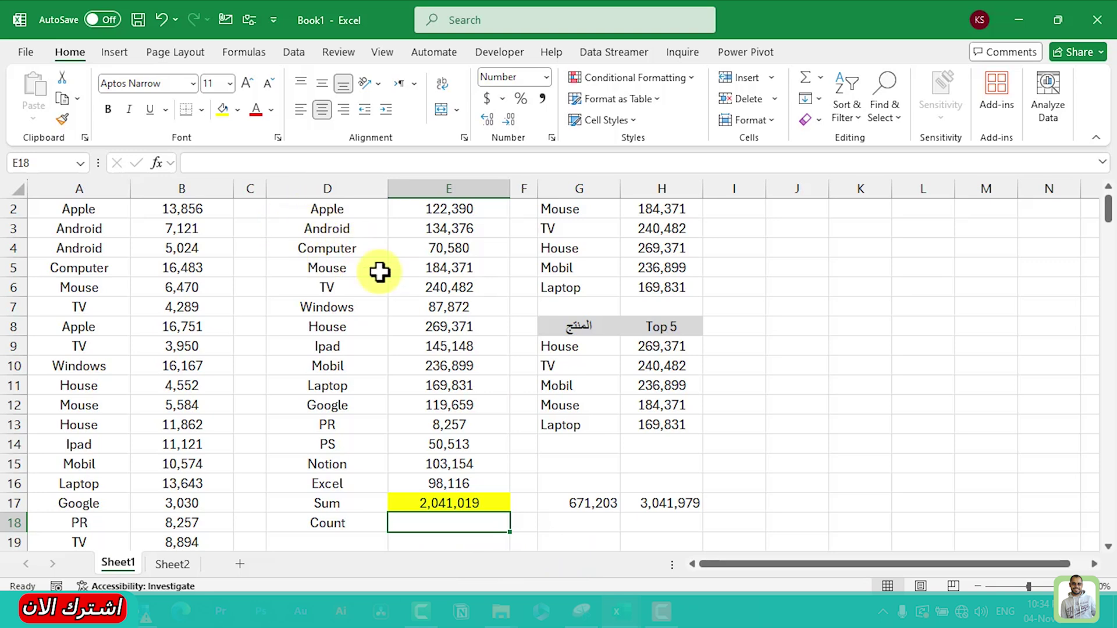
Step: Begin a count formula in E18 by typing =coun
type("=")
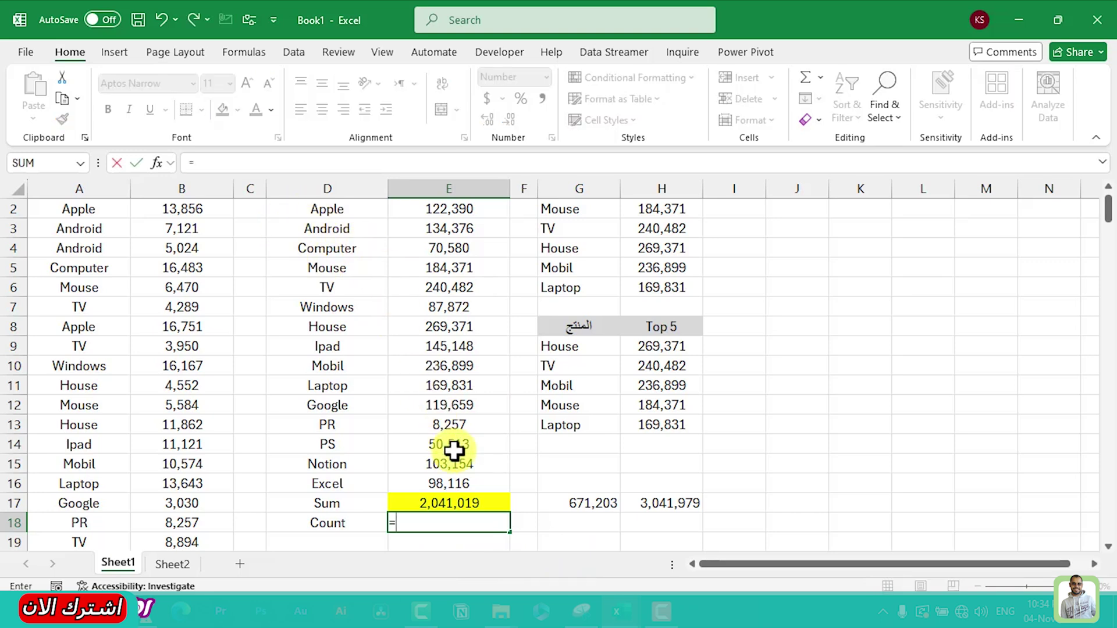
type("coun")
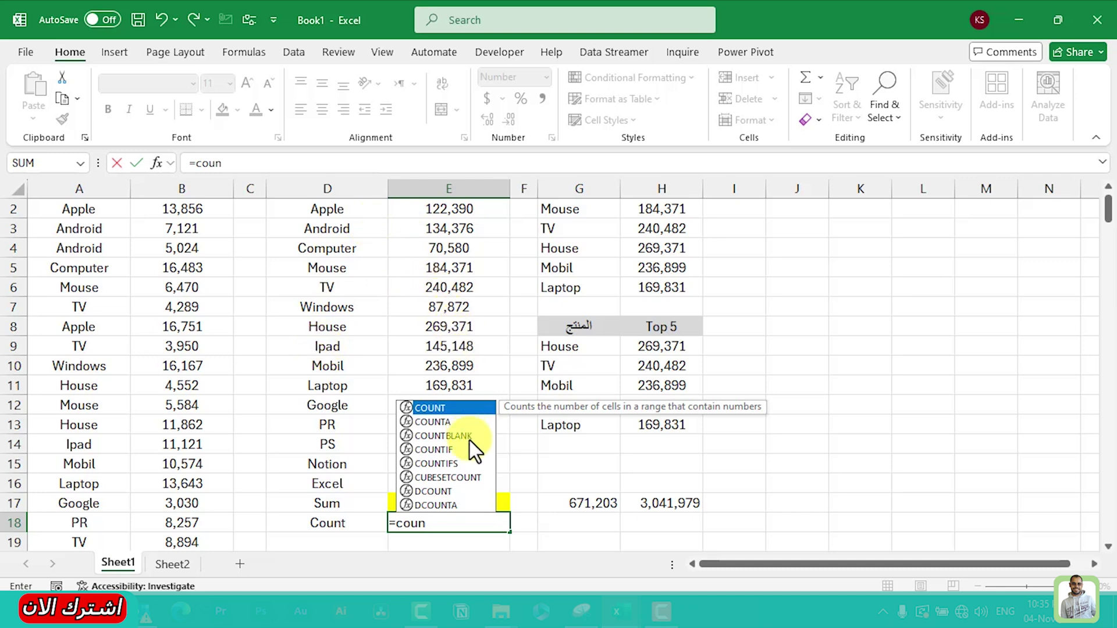
Step: Compare the COUNTA, COUNTBLANK and COUNTIF suggestions, then enter =COUNT(D2:E7) in E18, giving 6
key("Down")
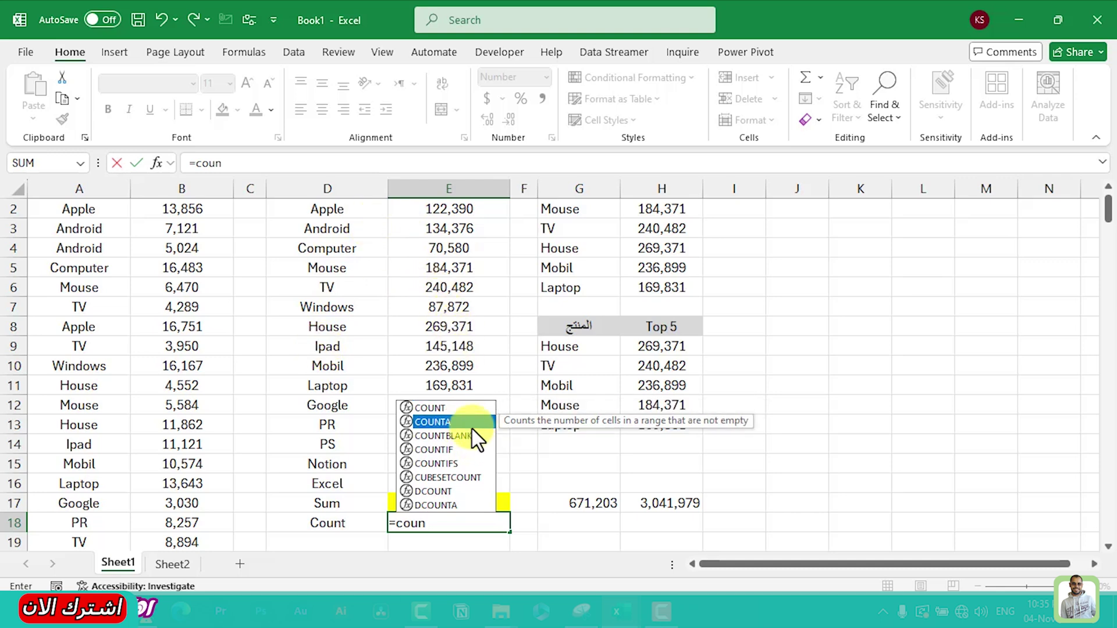
left_click(482, 434)
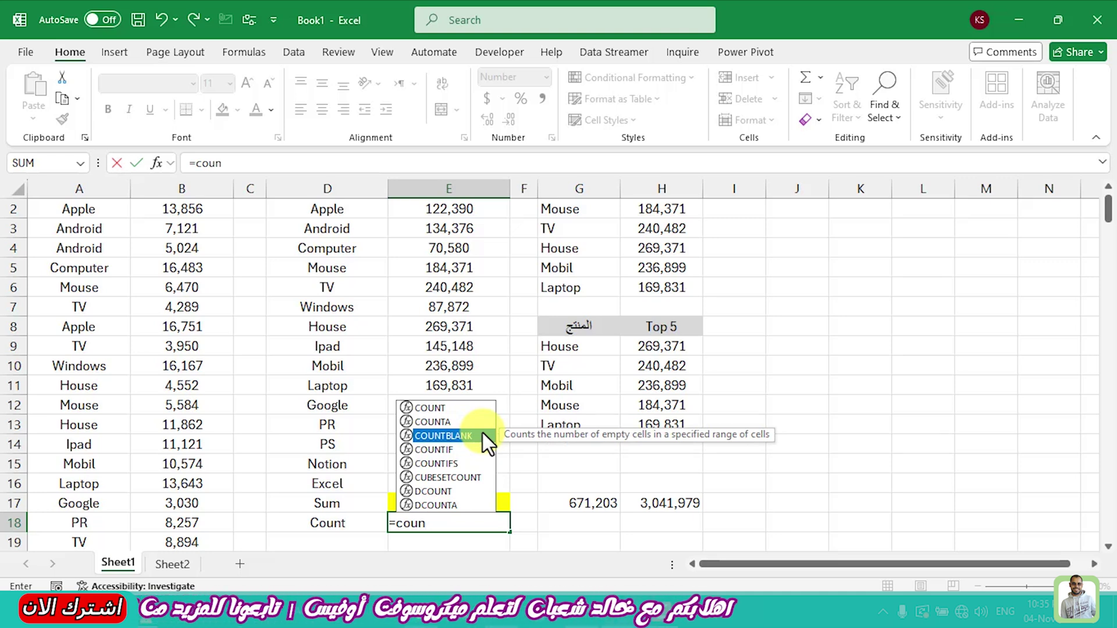
key("Down")
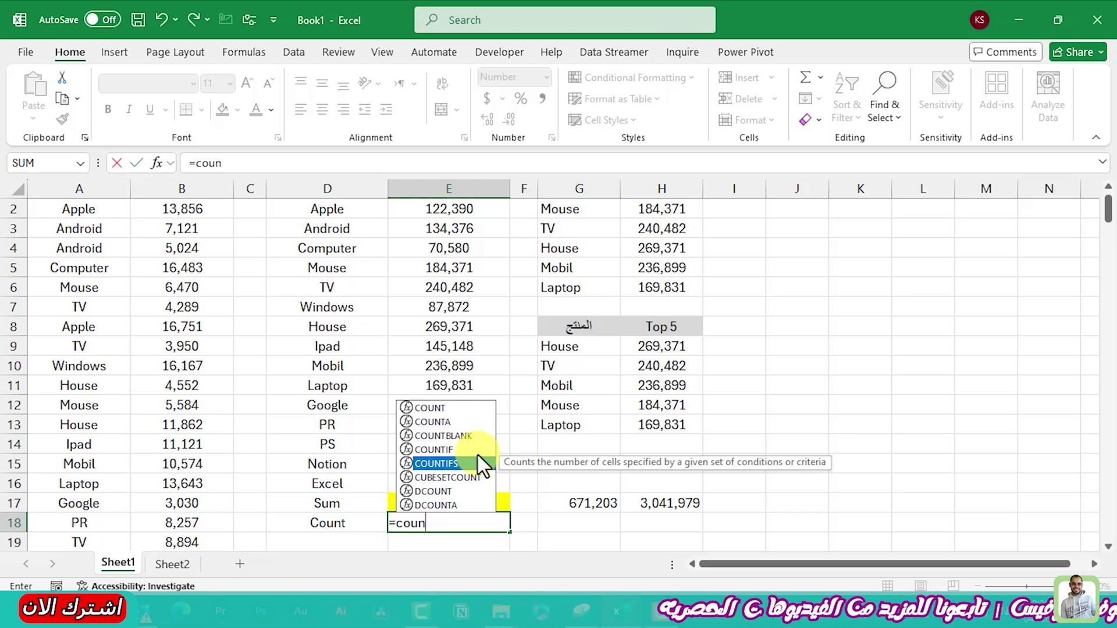
key("Up")
key("Up")
key("Up")
key("Escape")
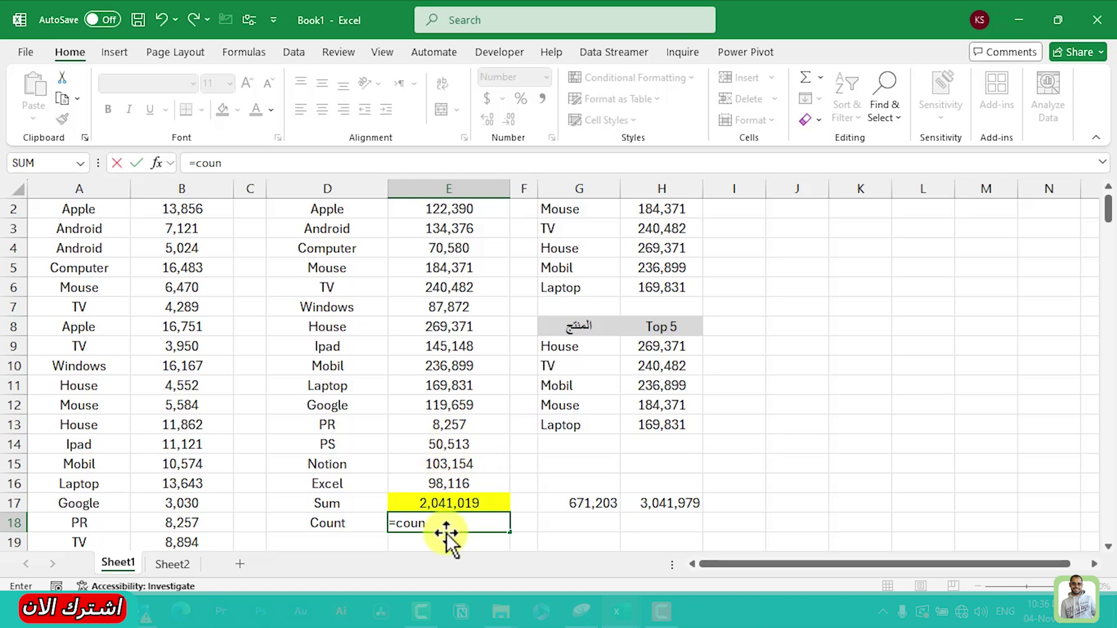
key("BackSpace")
key("Tab")
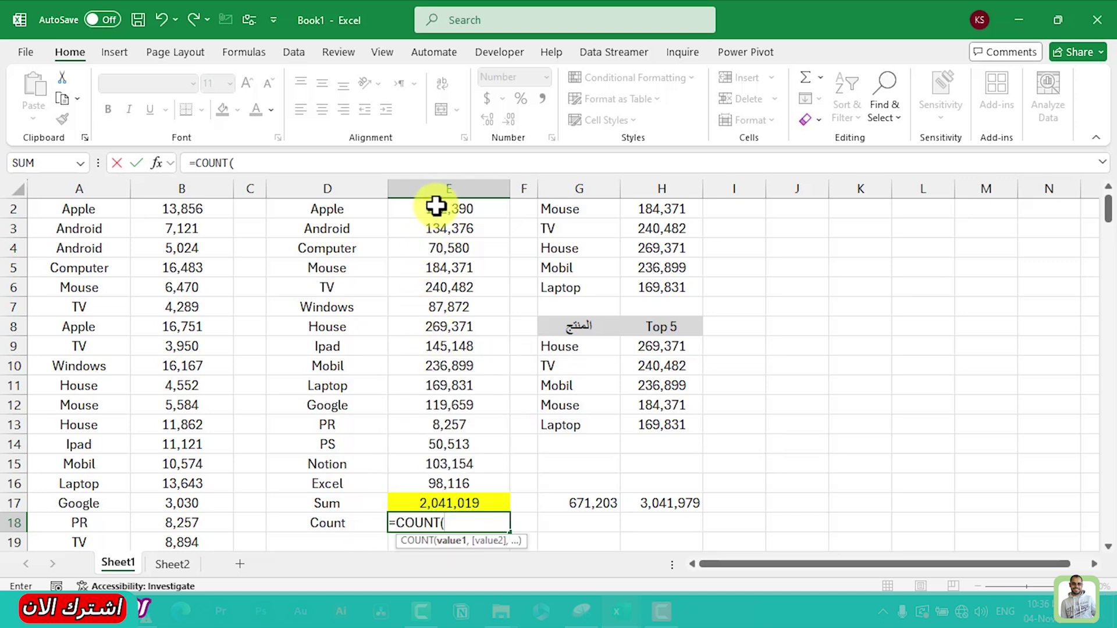
mouse_move(436, 205)
left_mouse_down()
mouse_move(437, 311)
mouse_move(341, 314)
left_mouse_up()
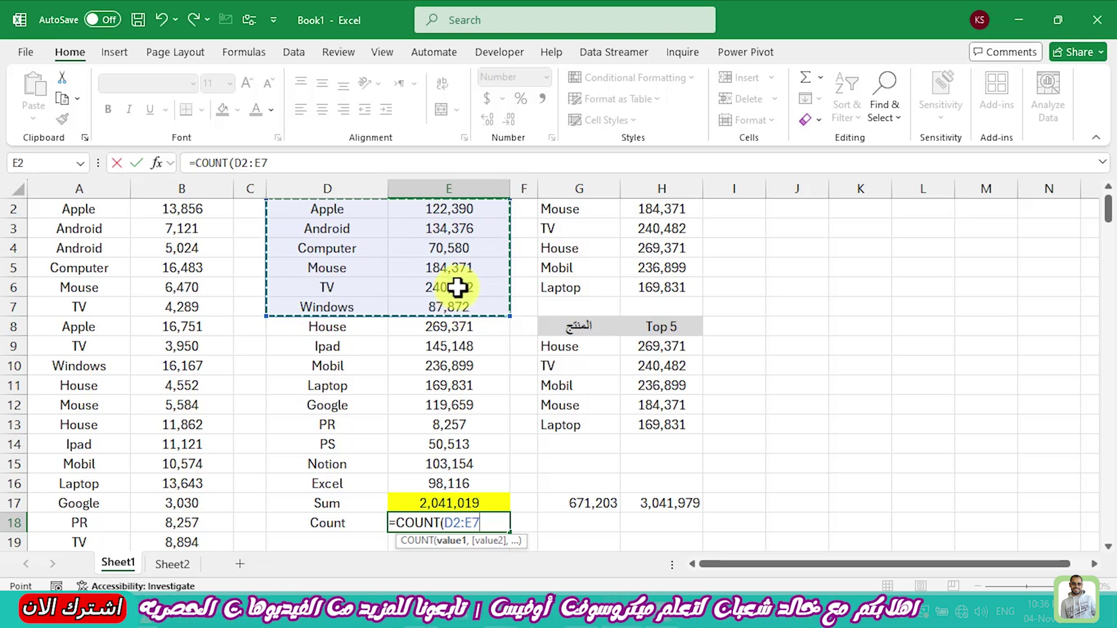
type(")")
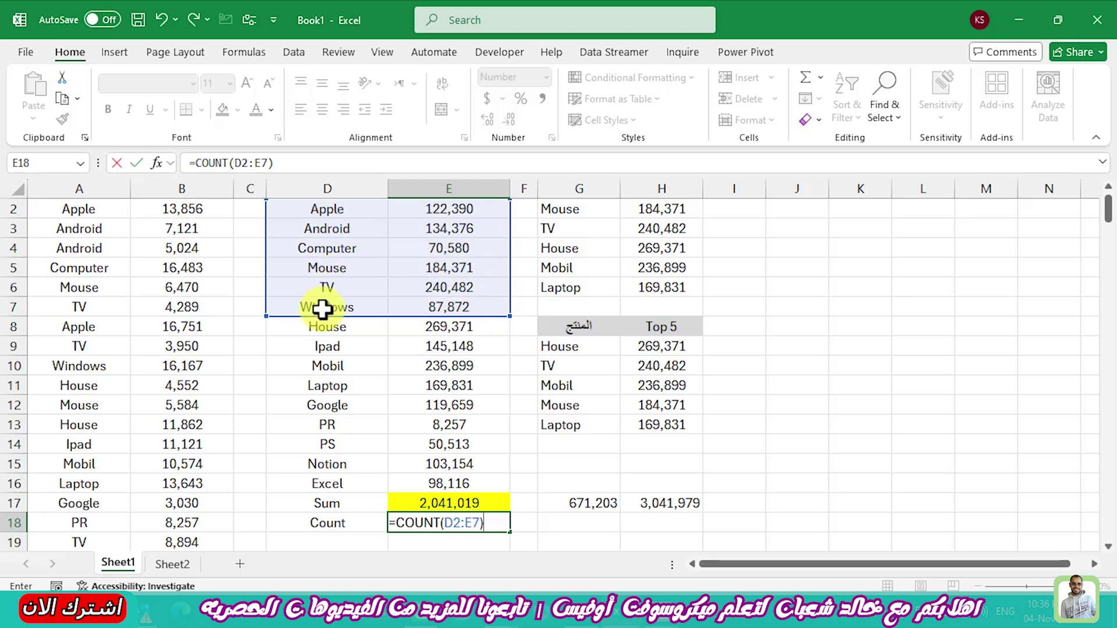
key("Return")
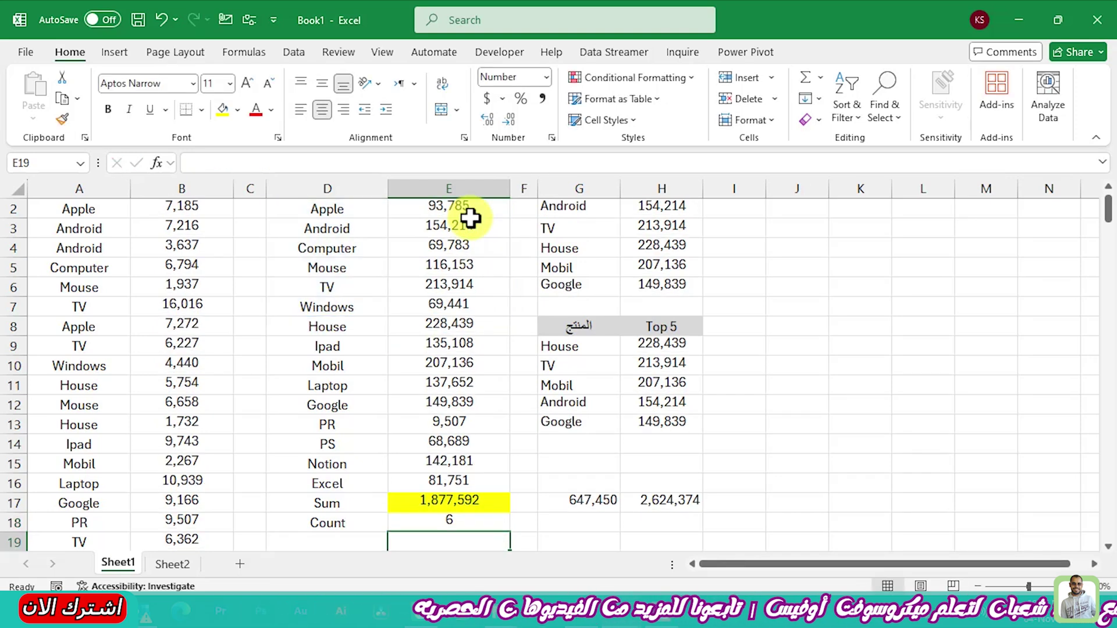
key("Up")
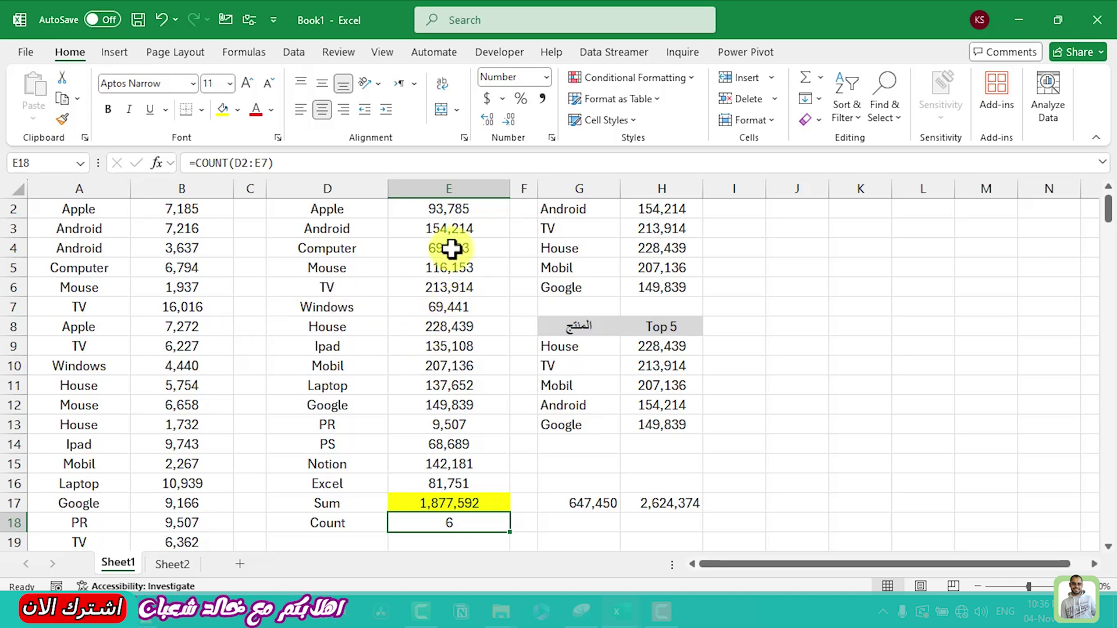
Step: Replace the E18 formula with =COUNTA(D2:E16), counting 30 non-empty cells
mouse_move(330, 213)
left_mouse_down()
mouse_move(460, 337)
mouse_move(456, 487)
left_mouse_up()
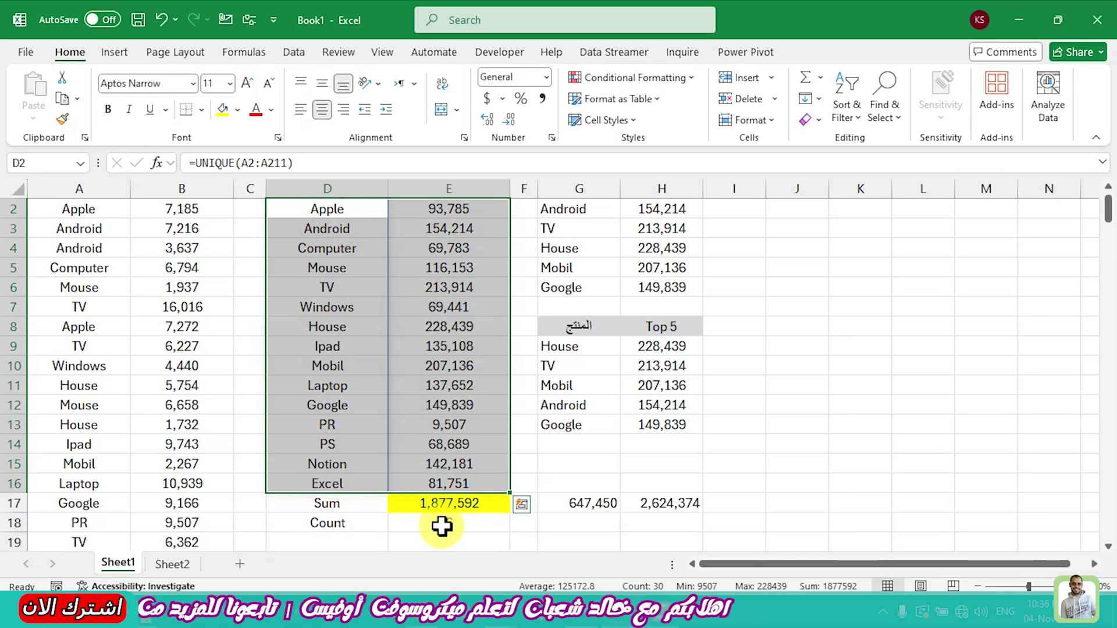
left_click(442, 526)
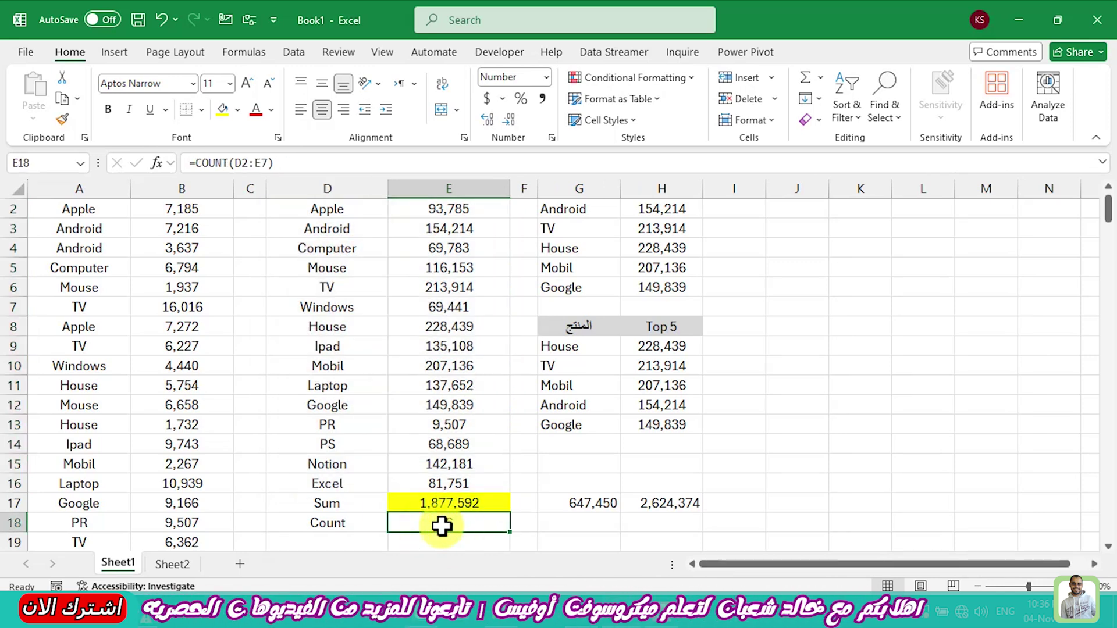
type("=coun")
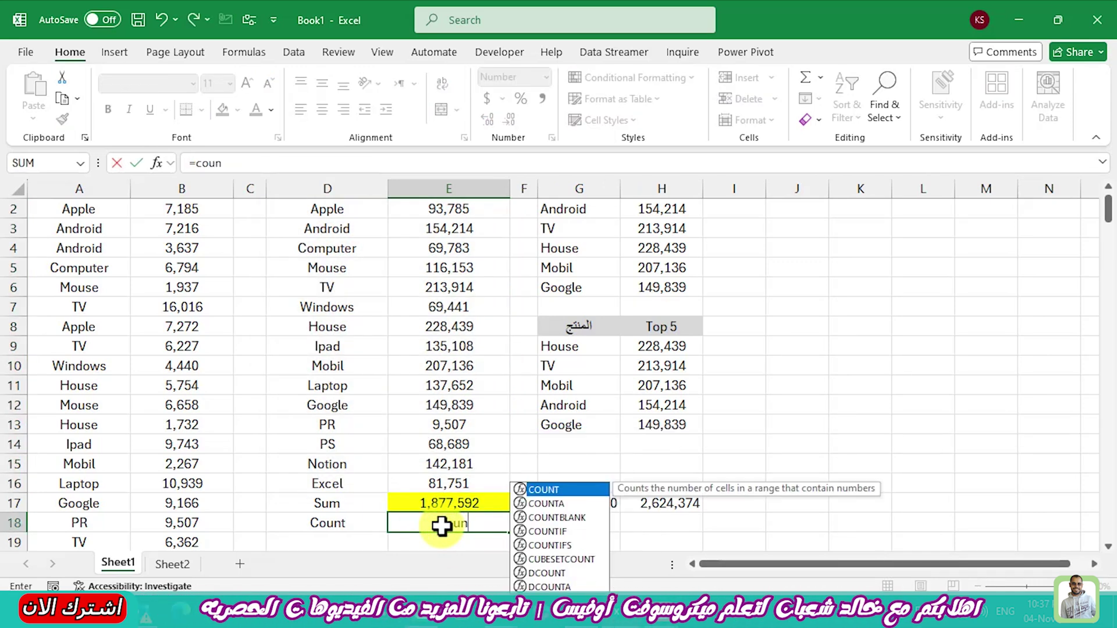
key("Down")
key("Tab")
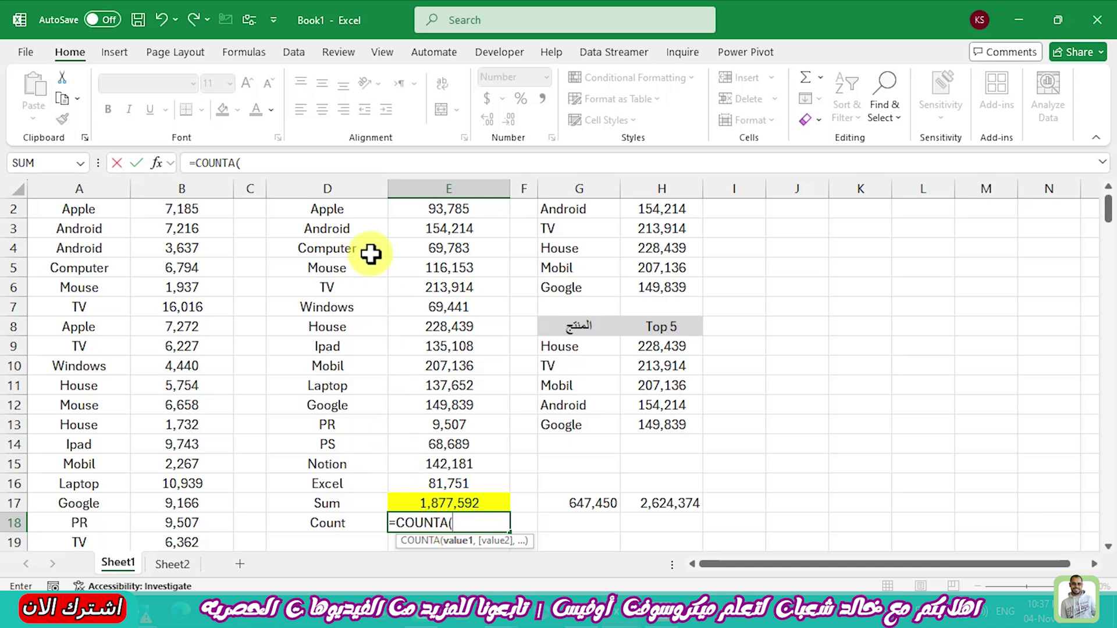
left_click_drag(345, 210, 452, 501)
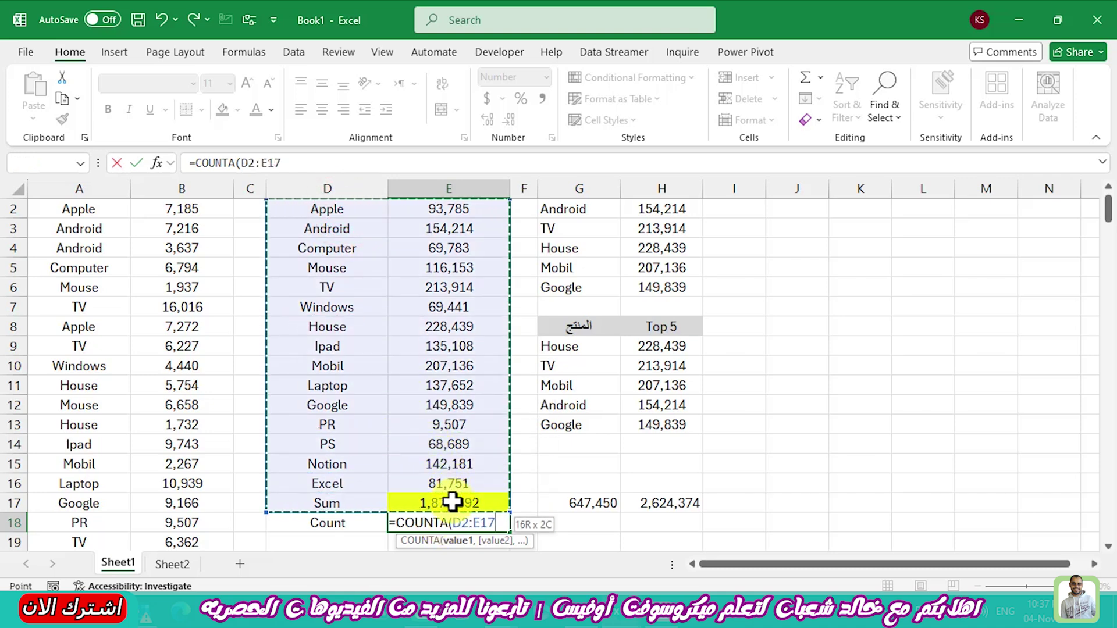
left_click_drag(452, 502, 456, 484)
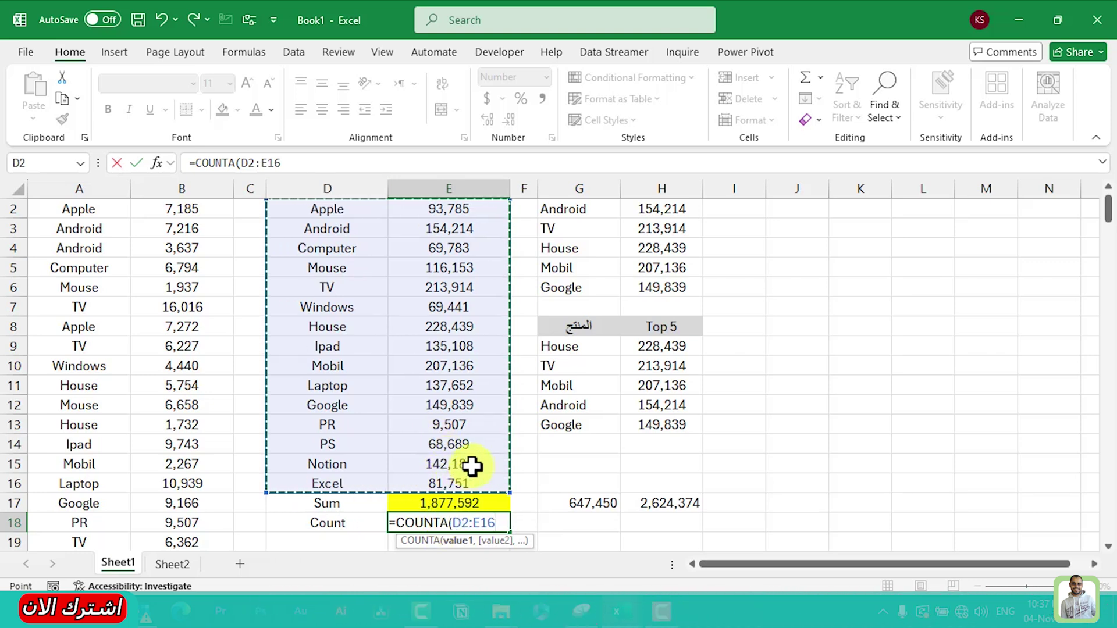
key("Return")
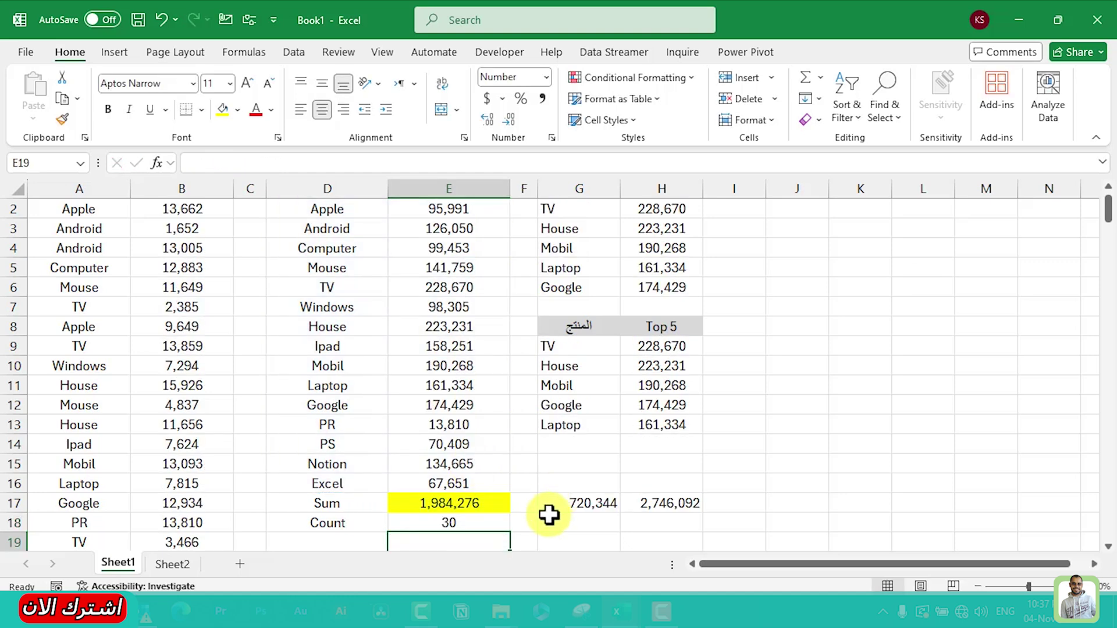
left_click_drag(431, 309, 327, 310)
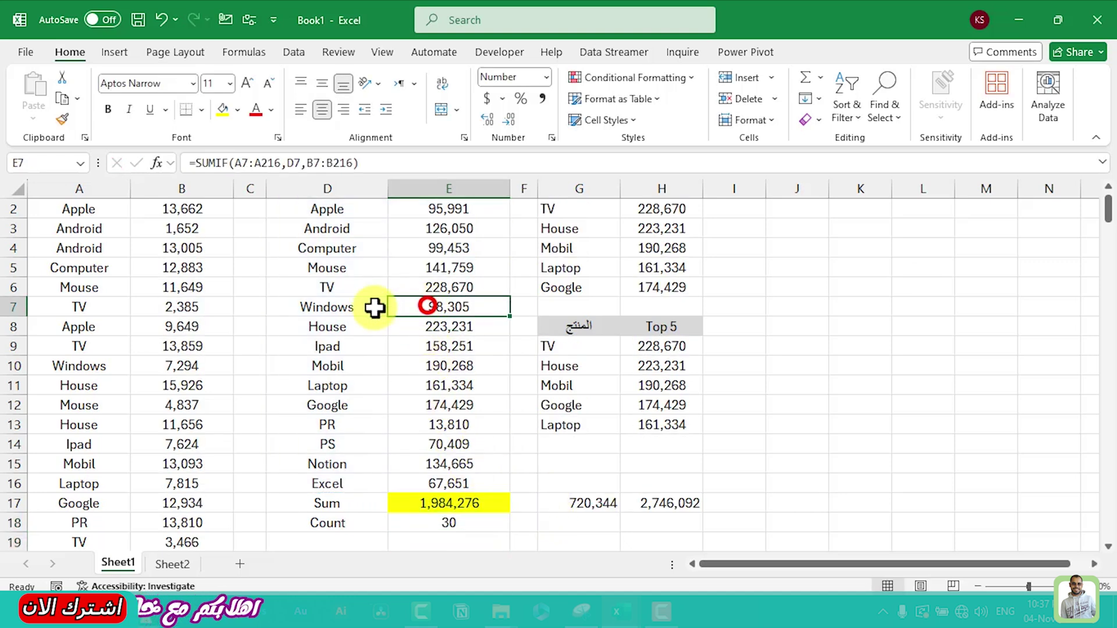
key("Delete")
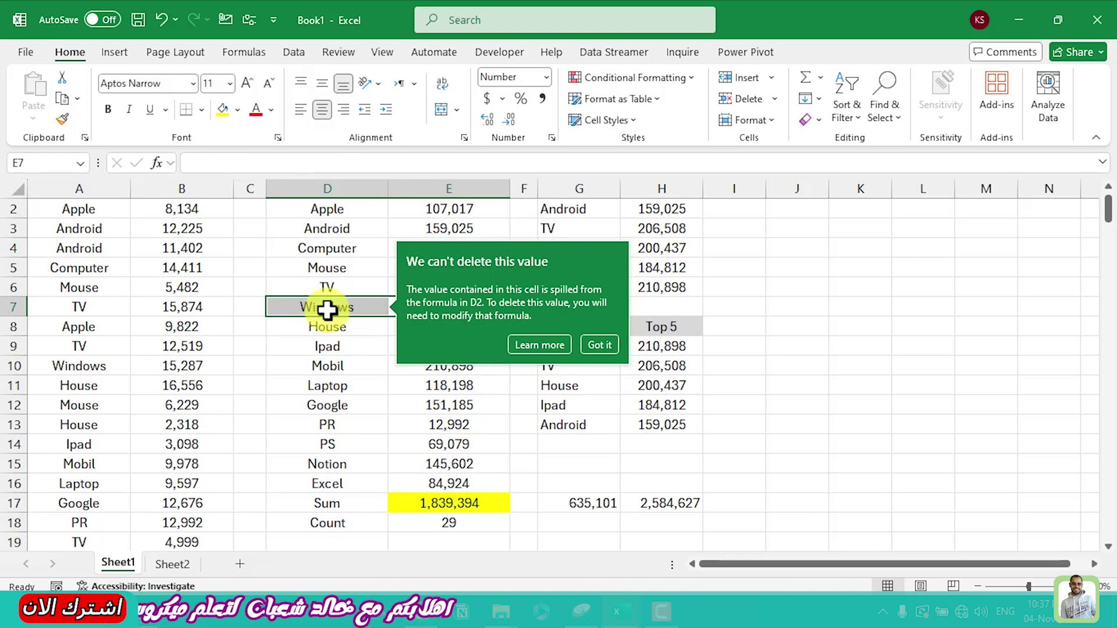
left_click(594, 345)
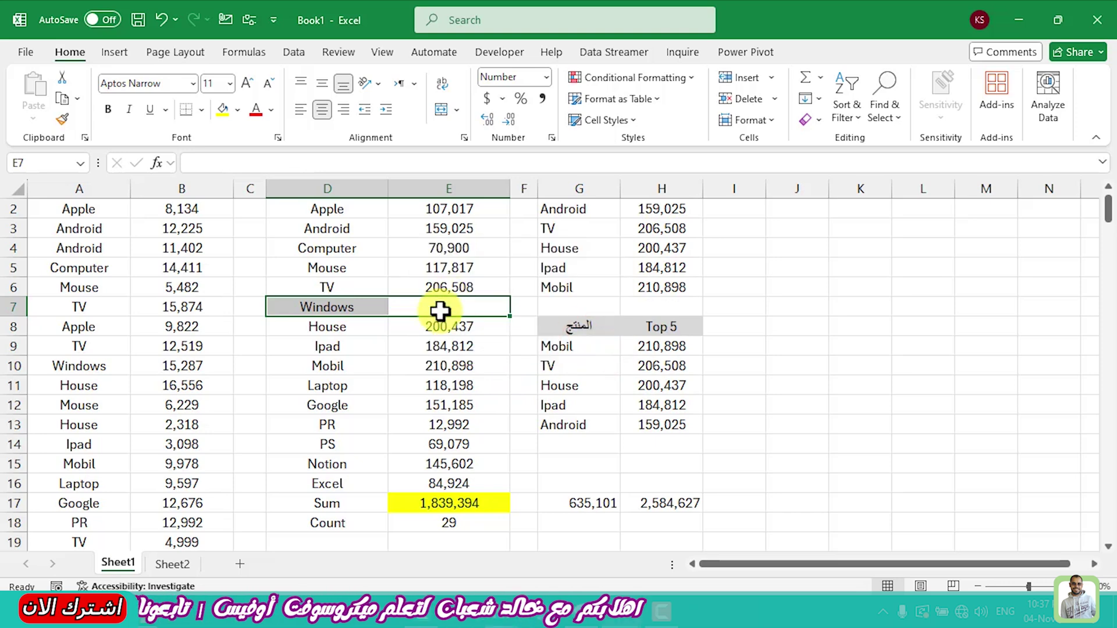
left_click(341, 304)
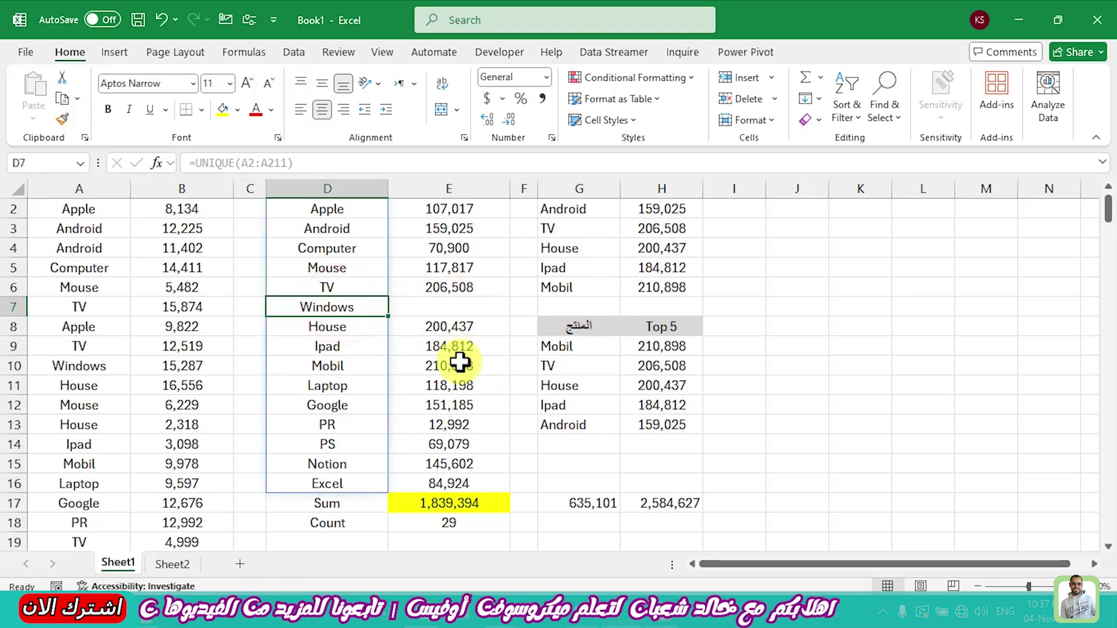
left_click(460, 329)
key("Delete")
key("Return")
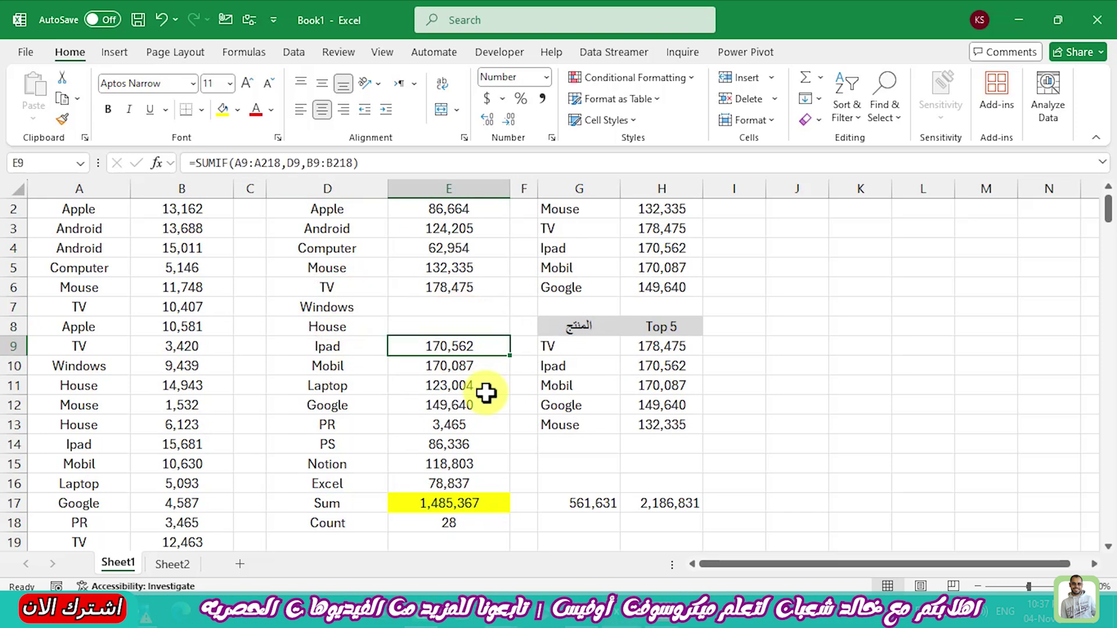
key("Down")
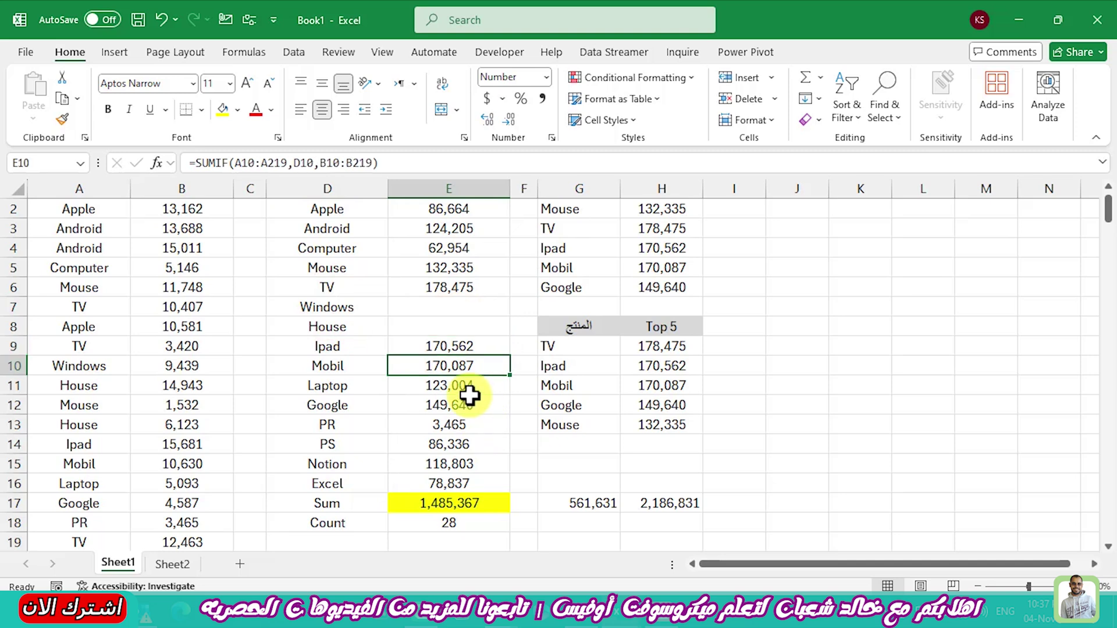
key("Left")
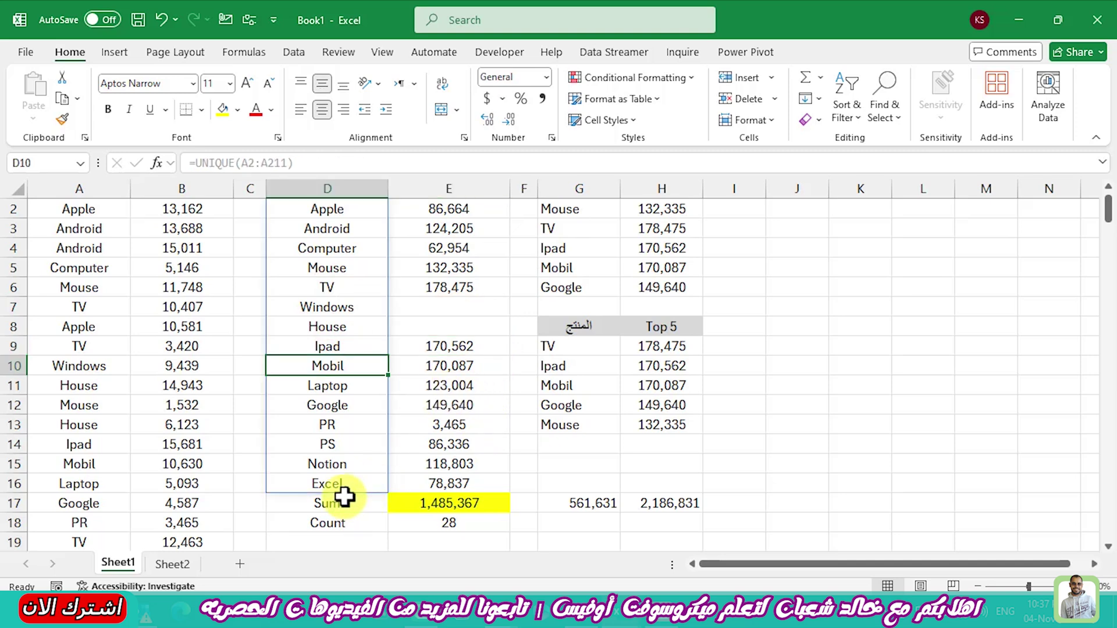
left_click(344, 496)
key("Down")
key("Right")
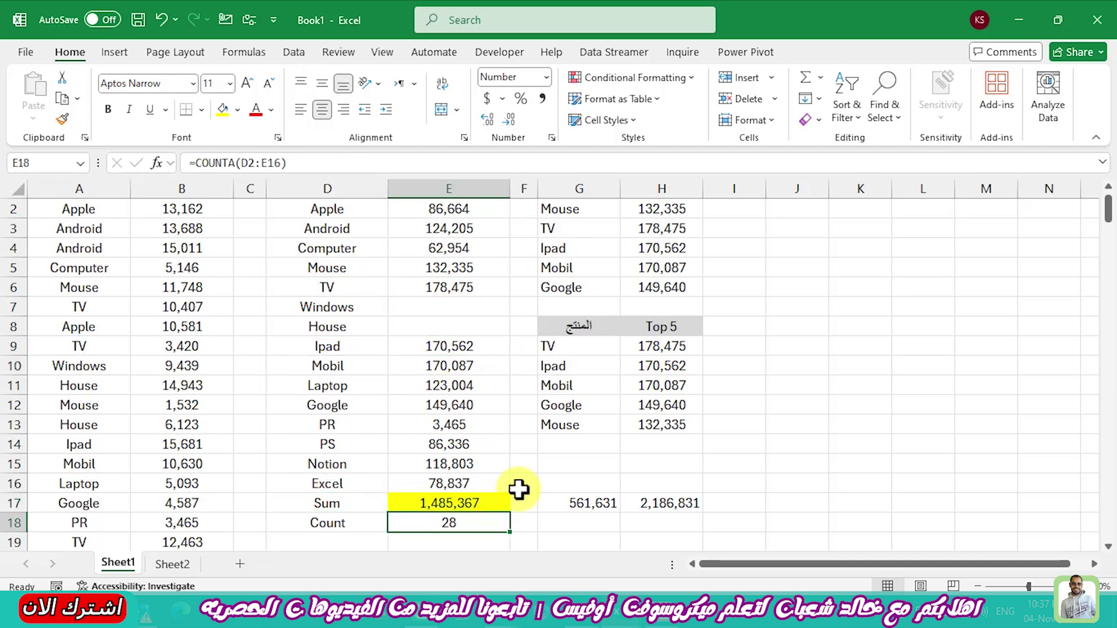
key("Left")
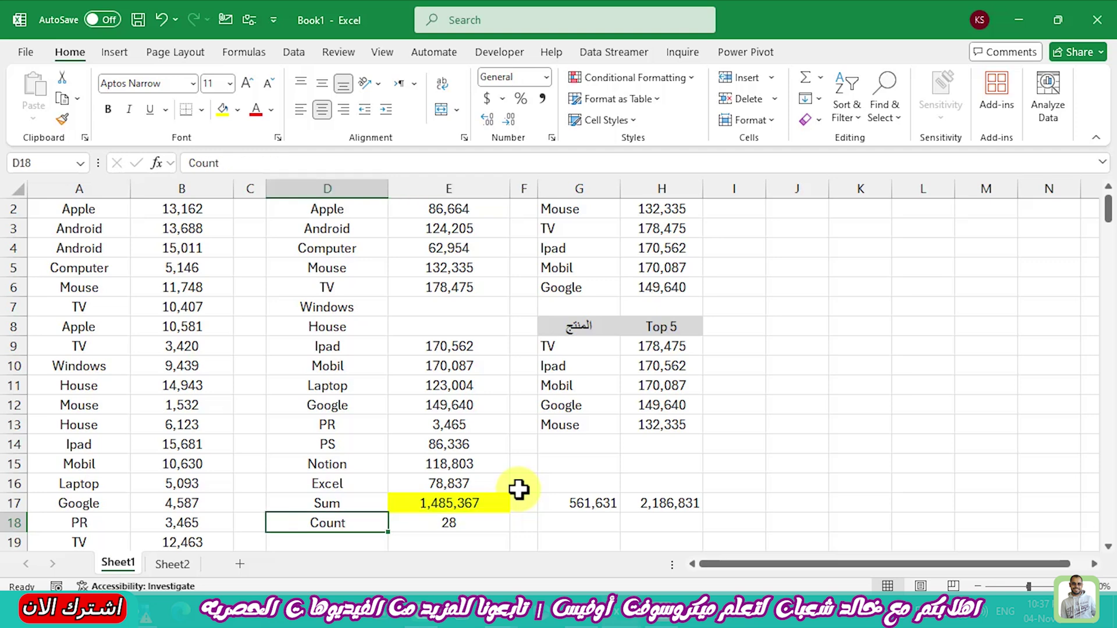
key("shift+Right")
key("shift+Up")
key("shift+Right")
key("shift+Right")
key("shift+Right")
key("shift+Right")
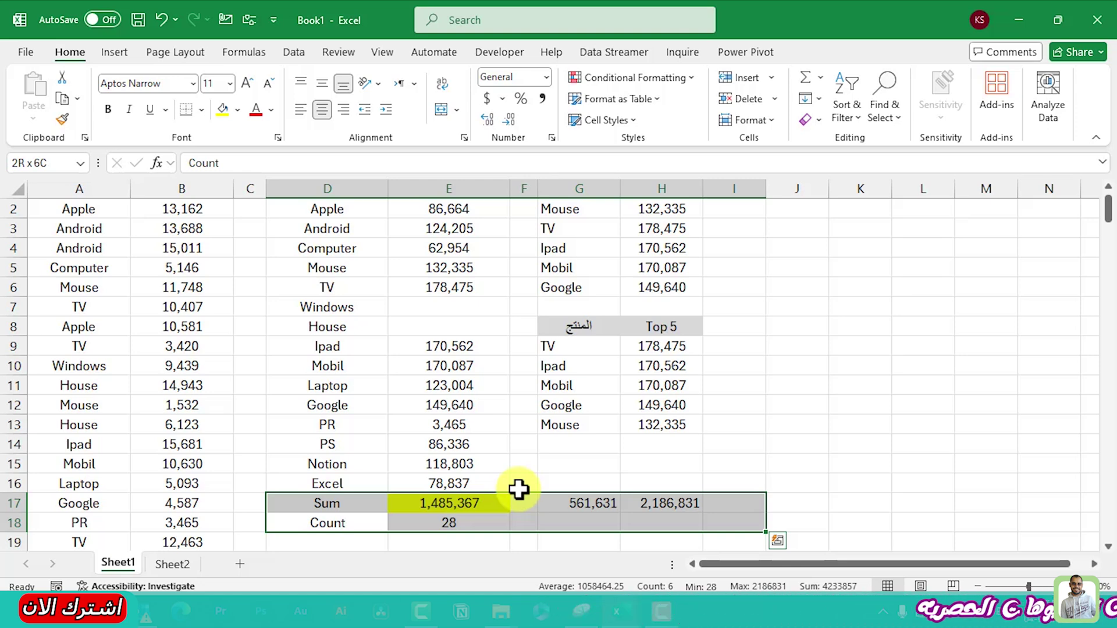
Step: Type the label 'Average' into D19 below Count
left_click(316, 542)
scroll(397, 529, "down", 1)
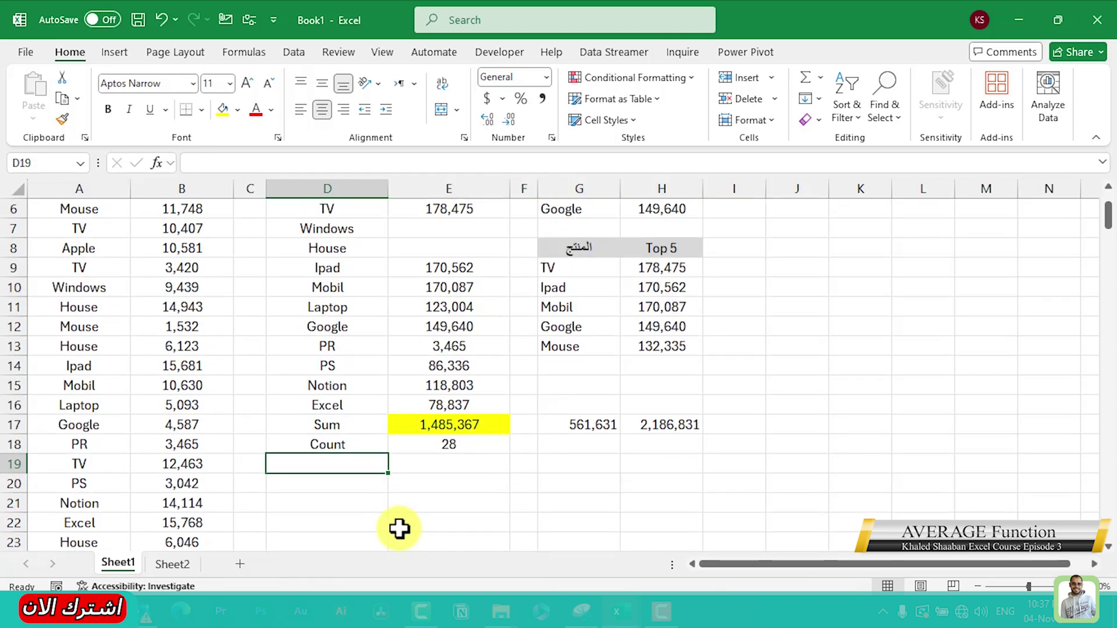
type("Average")
key("Tab")
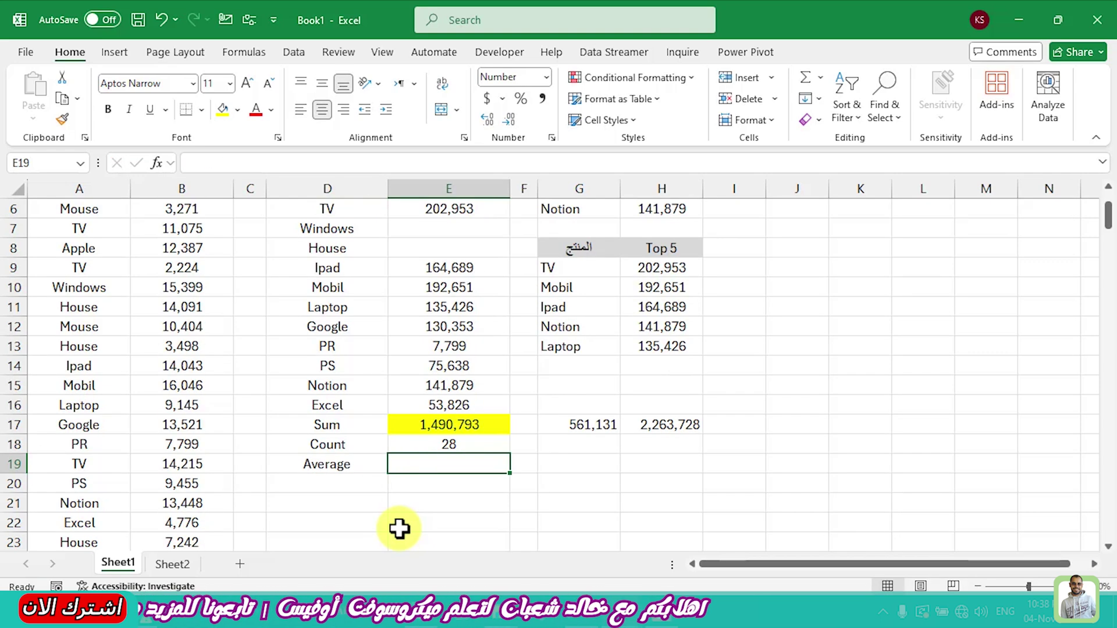
scroll(287, 417, "up", 1)
scroll(386, 337, "up", 1)
scroll(386, 337, "up", 1)
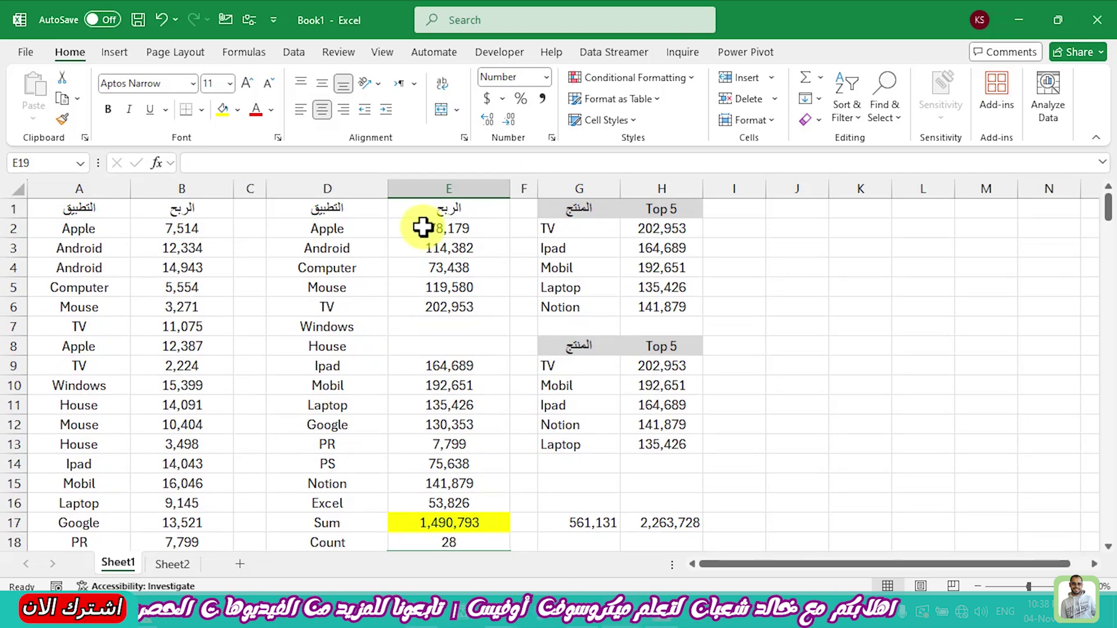
left_click_drag(422, 227, 436, 307)
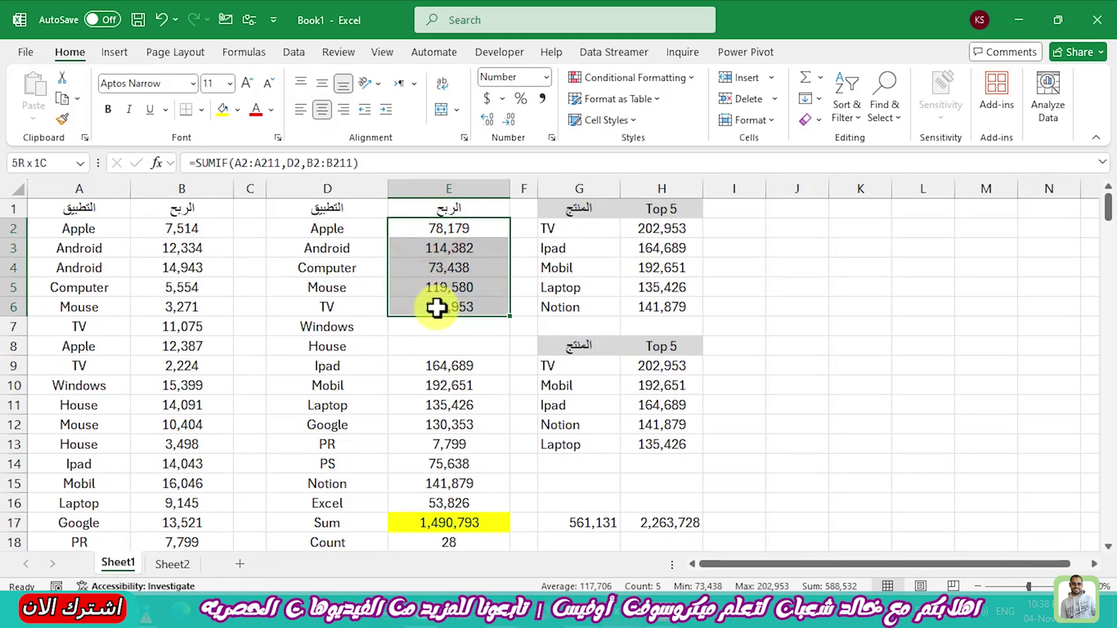
Step: Select profits E2:E6 and add Numerical Count to the status bar statistics
left_click_drag(424, 228, 436, 307)
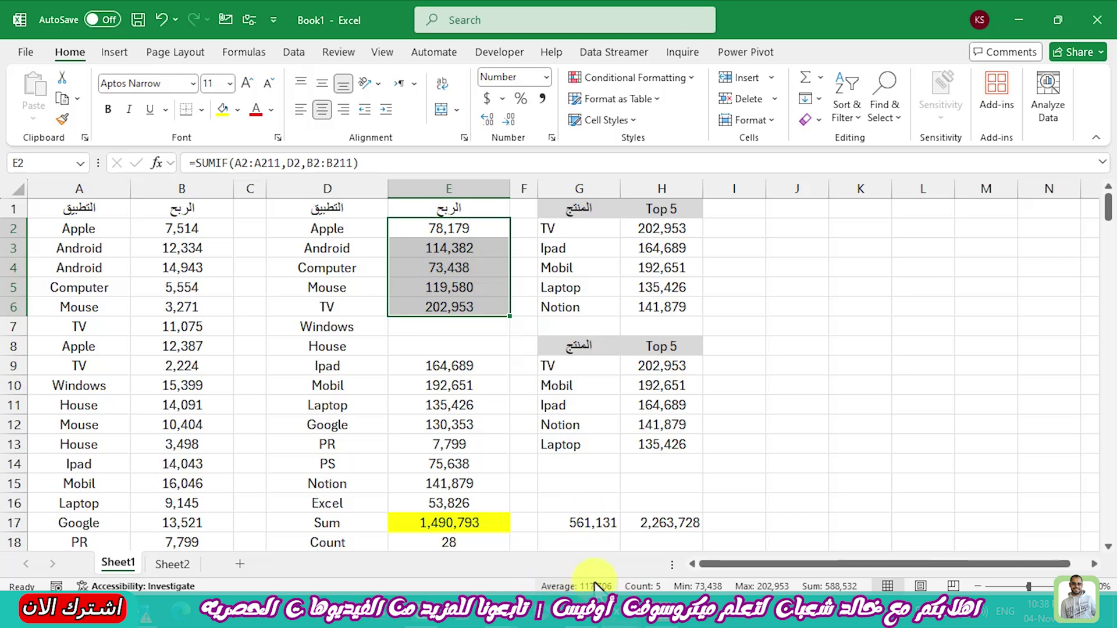
right_click(694, 589)
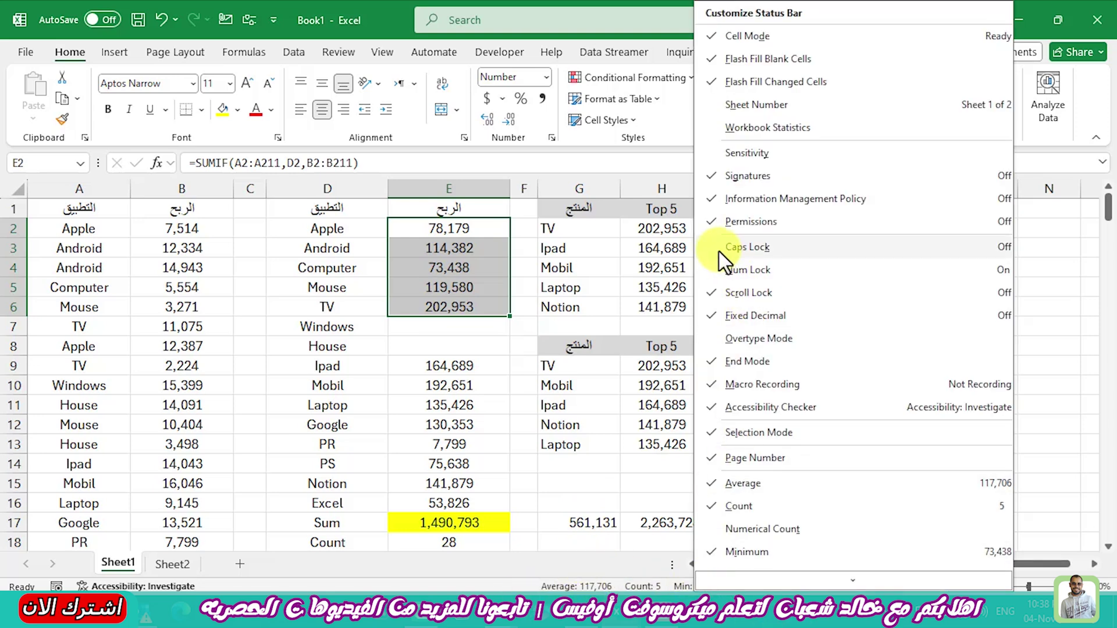
left_click(715, 529)
scroll(721, 535, "down", 2)
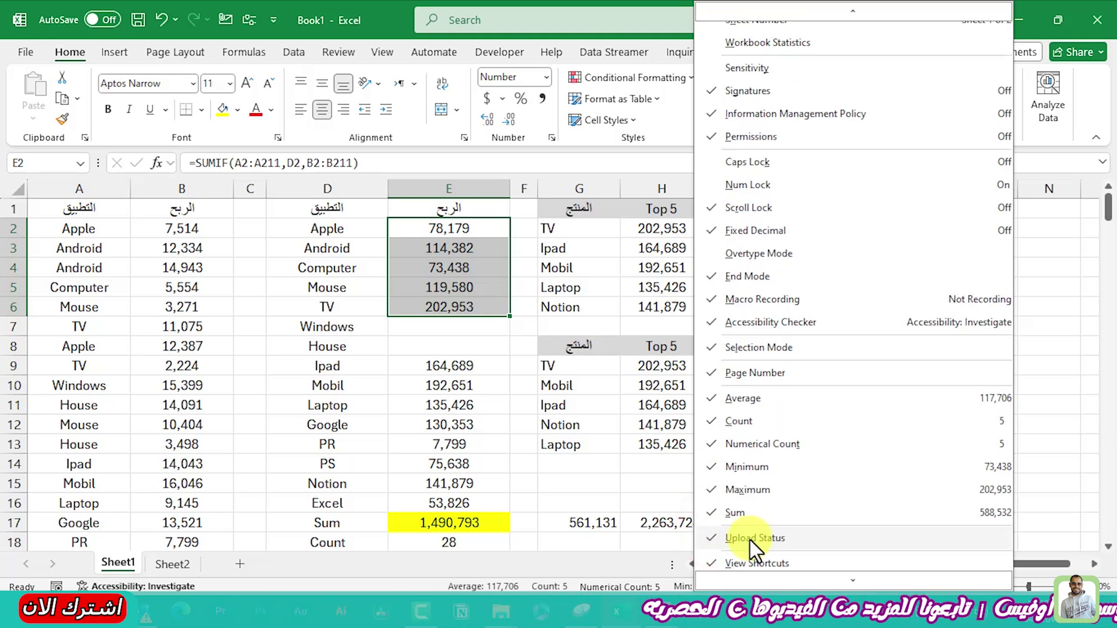
scroll(739, 547, "down", 1)
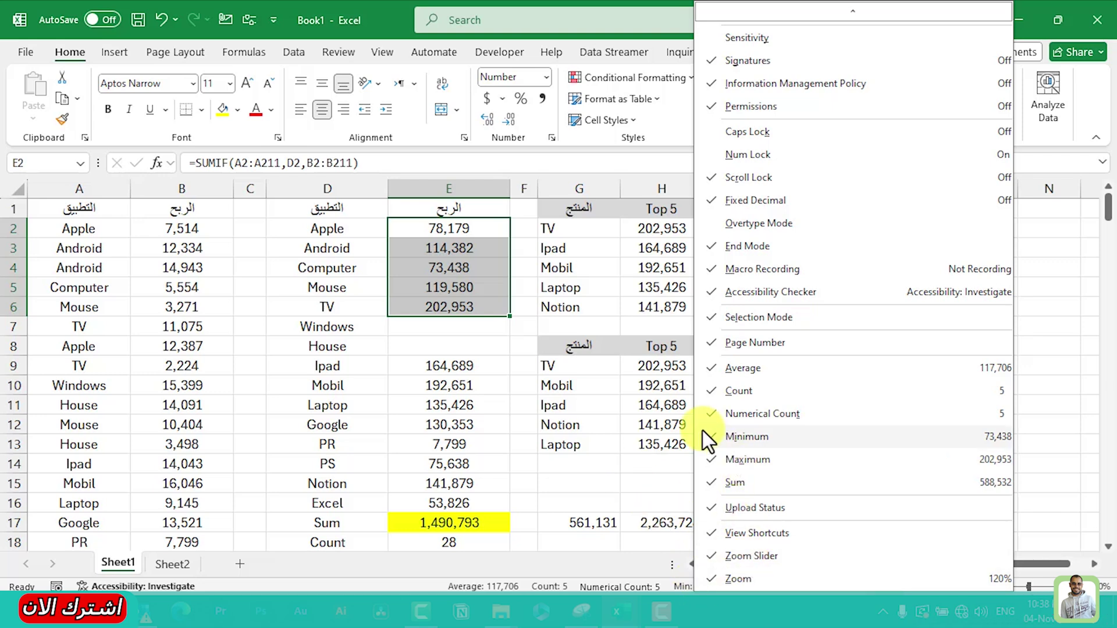
left_click(472, 444)
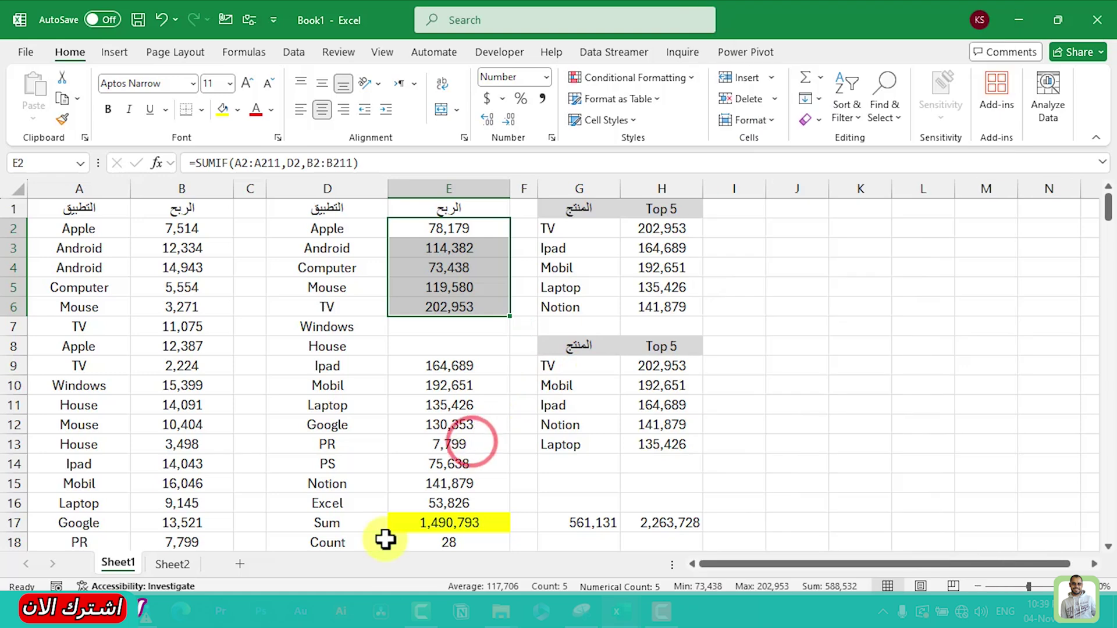
left_click(357, 502)
Step: Zoom out one step and start an AVERAGE formula in E19, comparing AVERAGE, AVERAGEIF and AVERAGEA
scroll(361, 501, "down", 2)
left_click(405, 484)
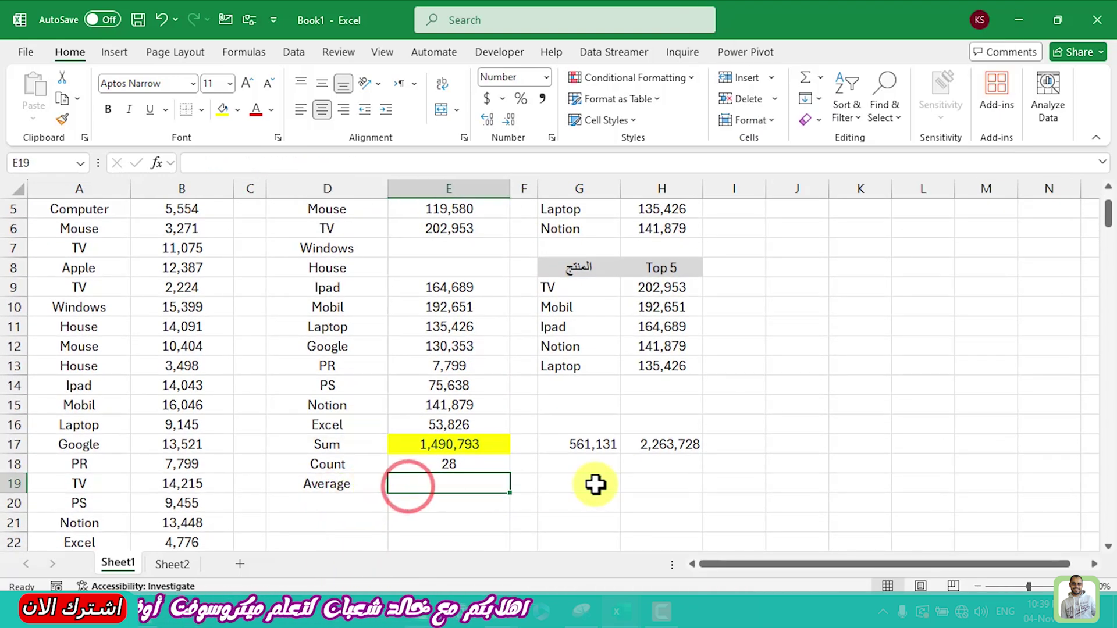
scroll(599, 489, "up", 2)
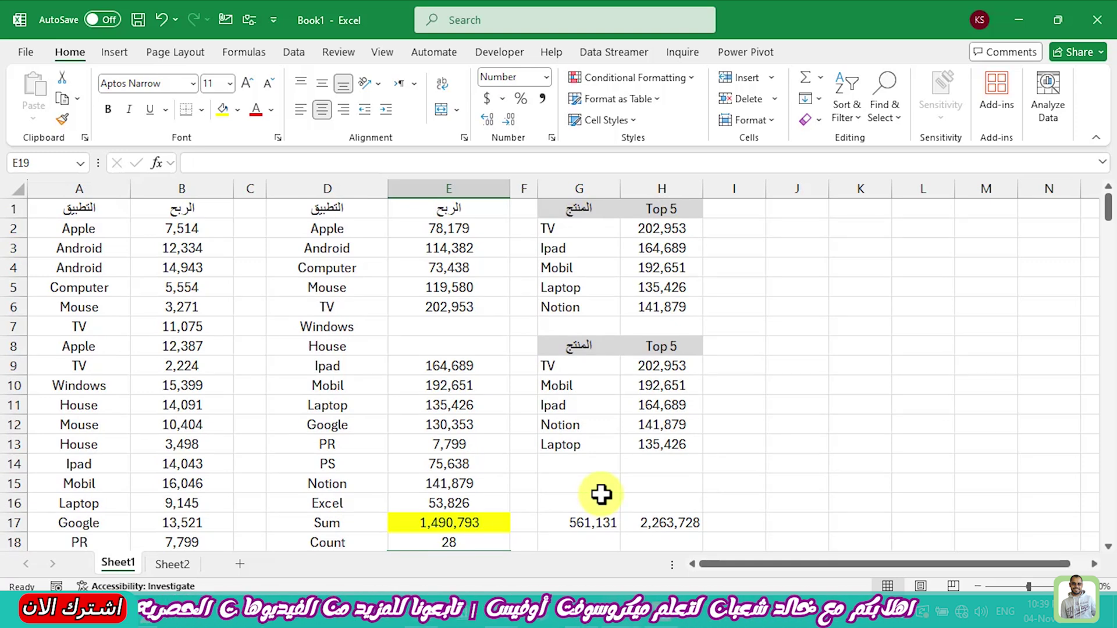
left_click(977, 586)
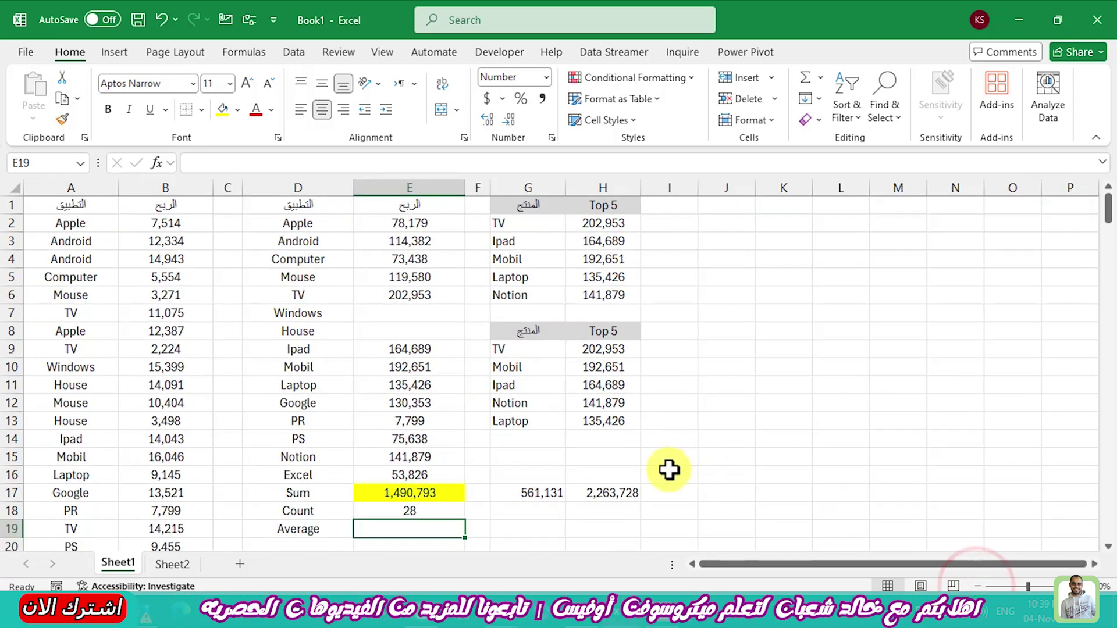
type("=av")
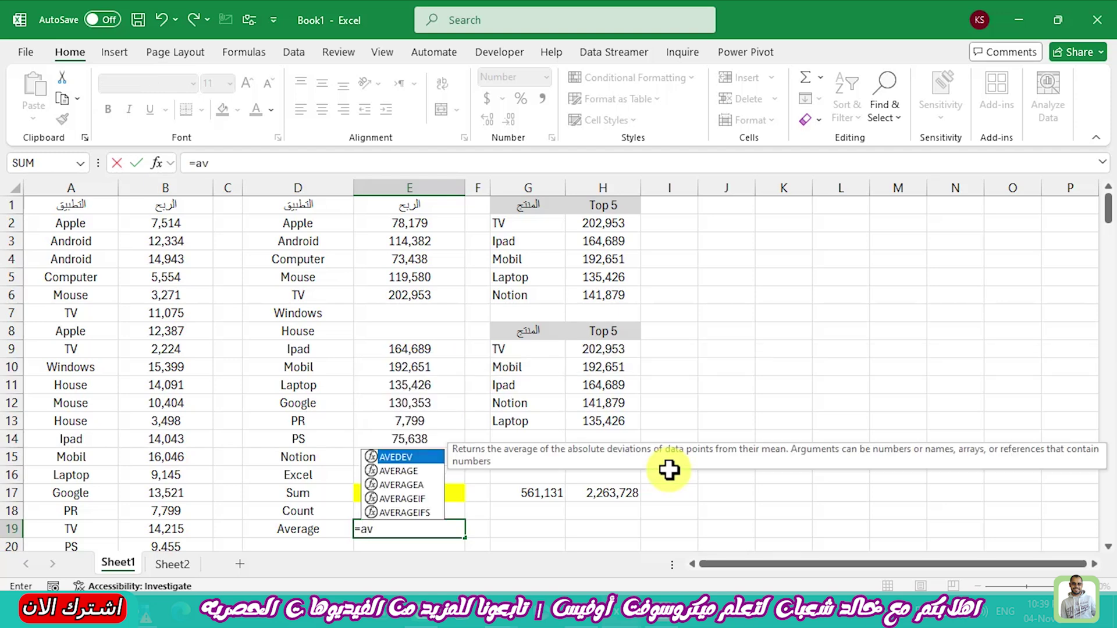
key("Down")
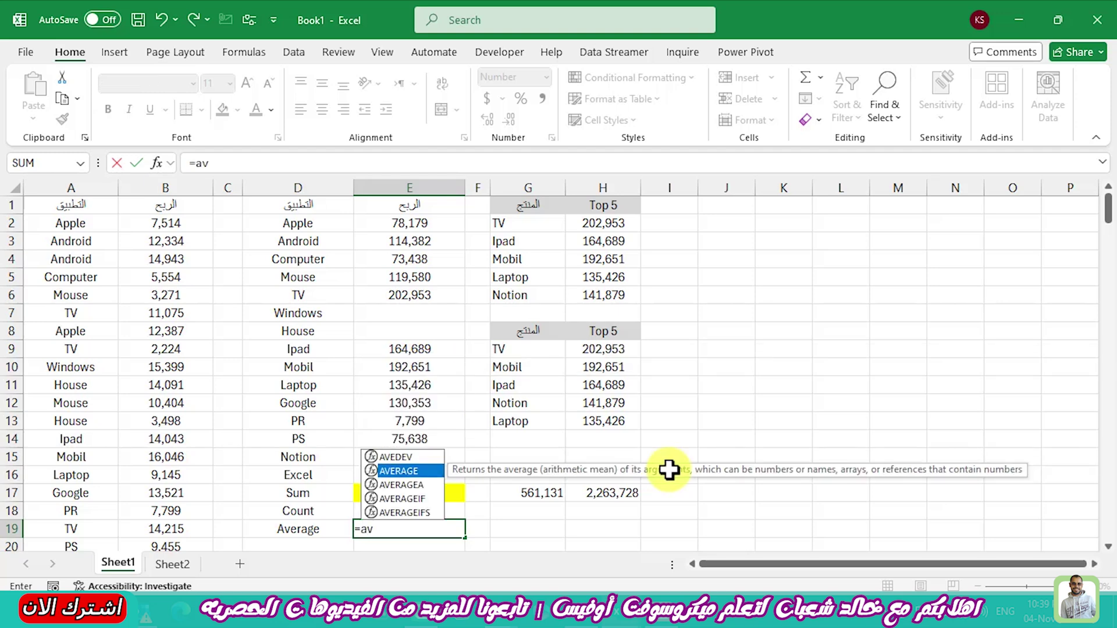
key("Down")
key("Down")
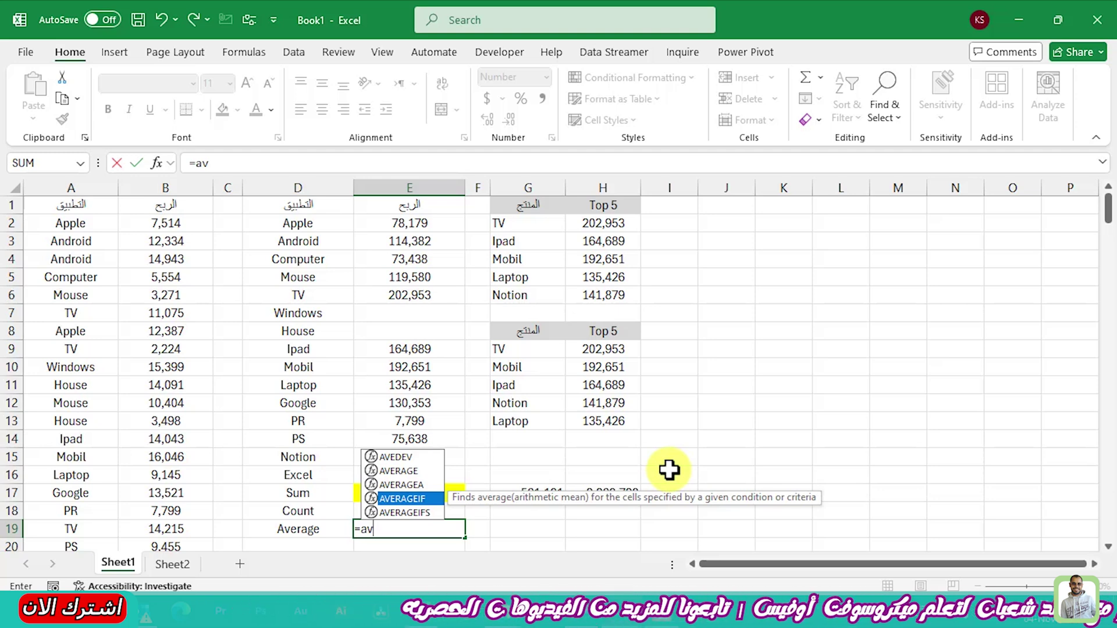
key("Up")
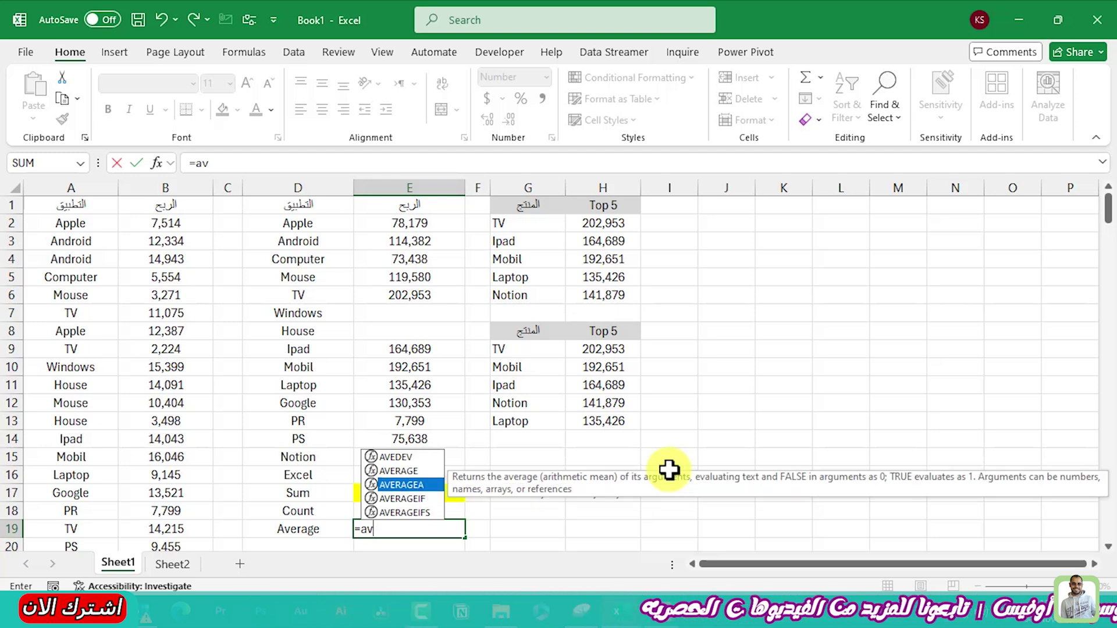
key("Up")
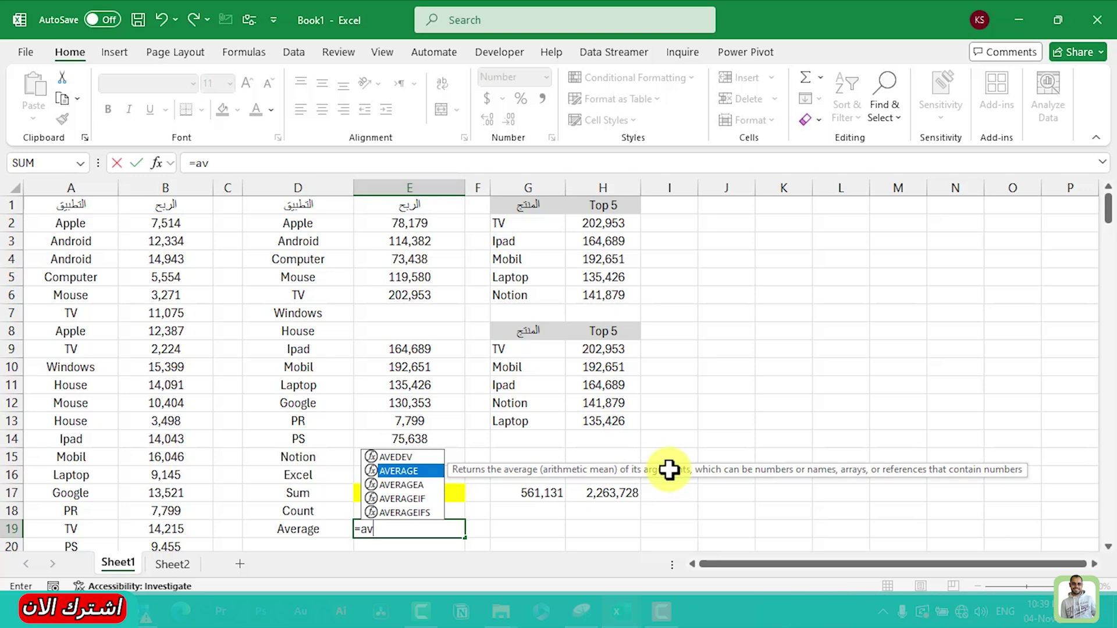
key("Tab")
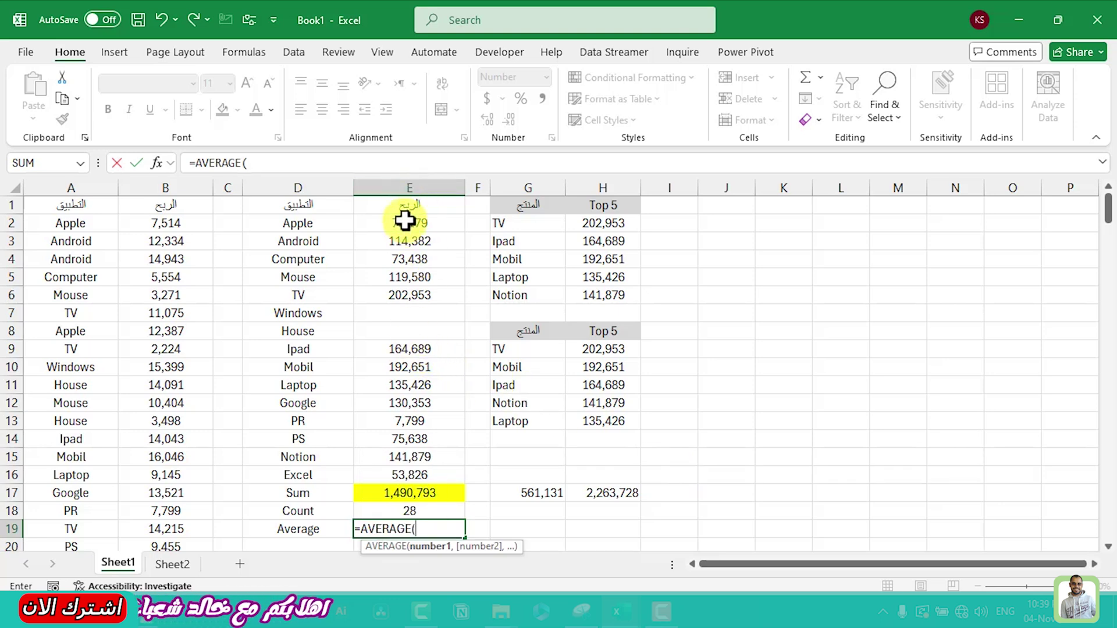
Step: Set the averaged range to profits E2:E11 and commit the formula
left_click_drag(405, 221, 427, 292)
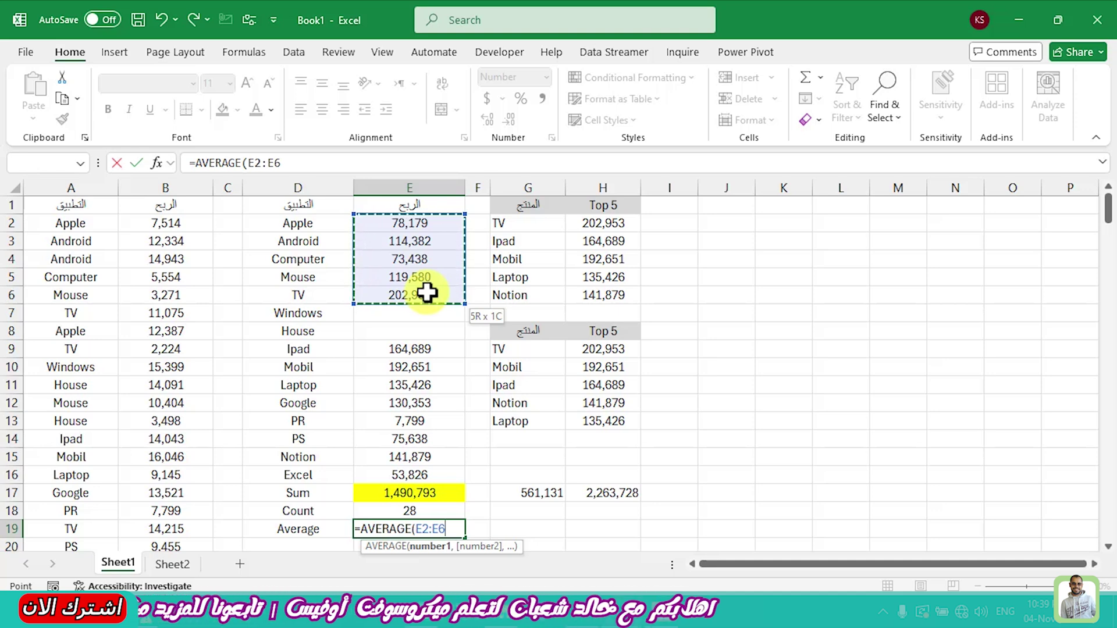
left_click_drag(427, 293, 439, 371)
mouse_move(425, 331)
left_mouse_down()
mouse_move(426, 274)
mouse_move(421, 383)
left_mouse_up()
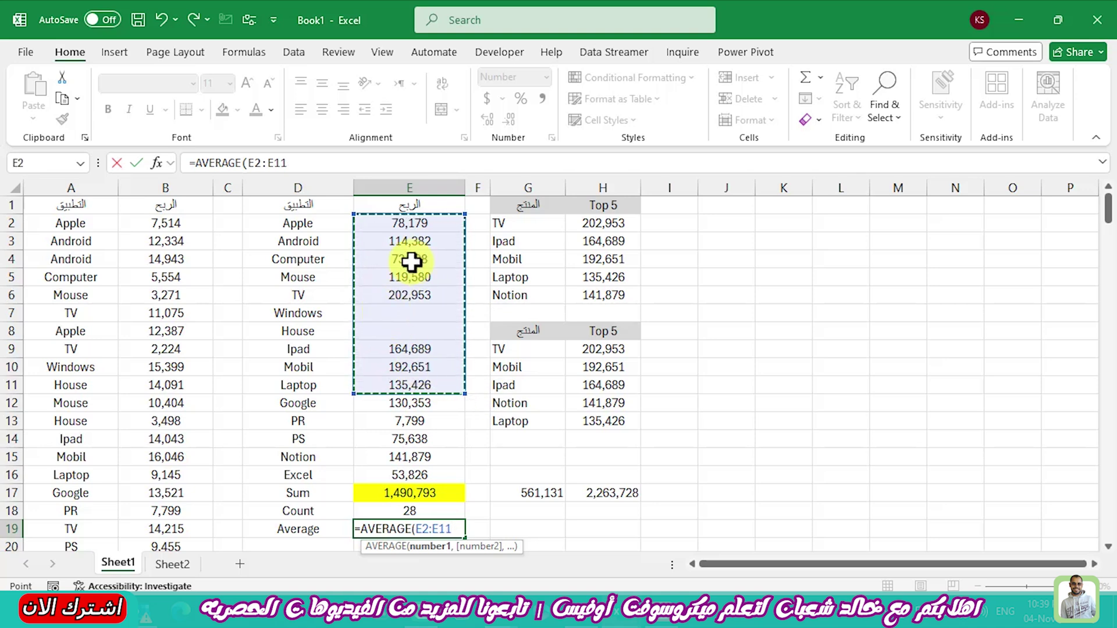
left_click_drag(400, 228, 395, 350)
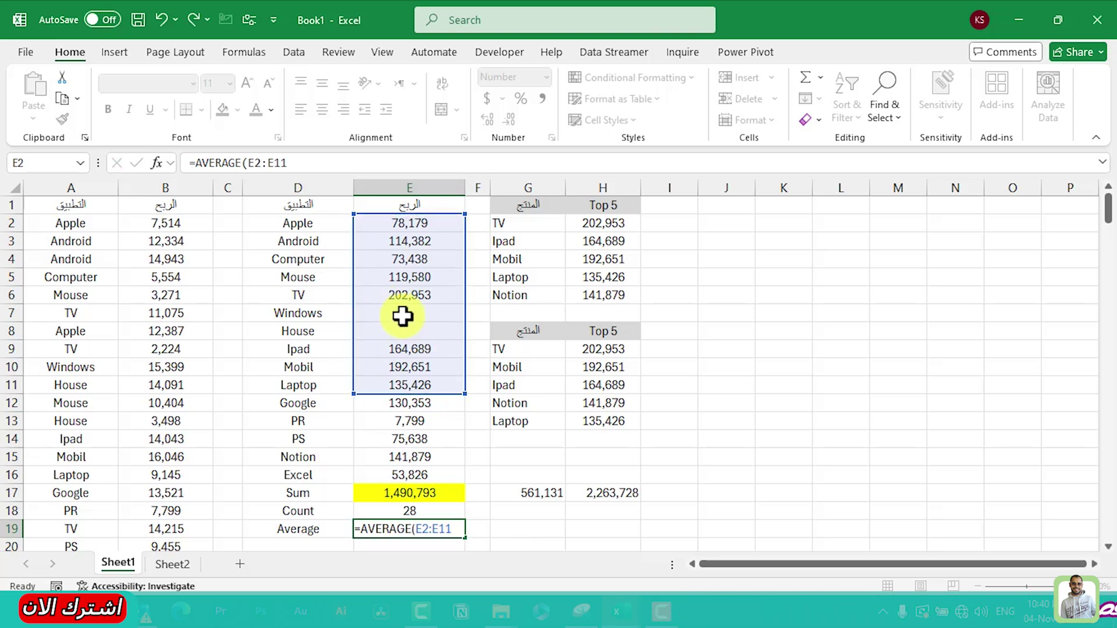
key("Return")
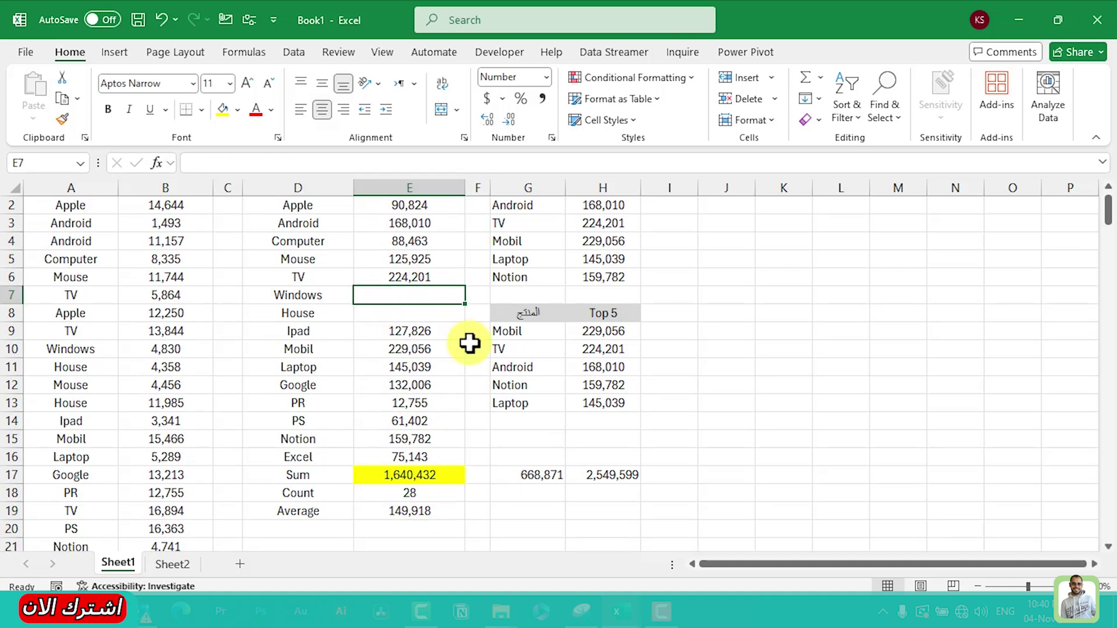
Step: Enter 0 as the Windows and House profits in E7 and E8
type("0")
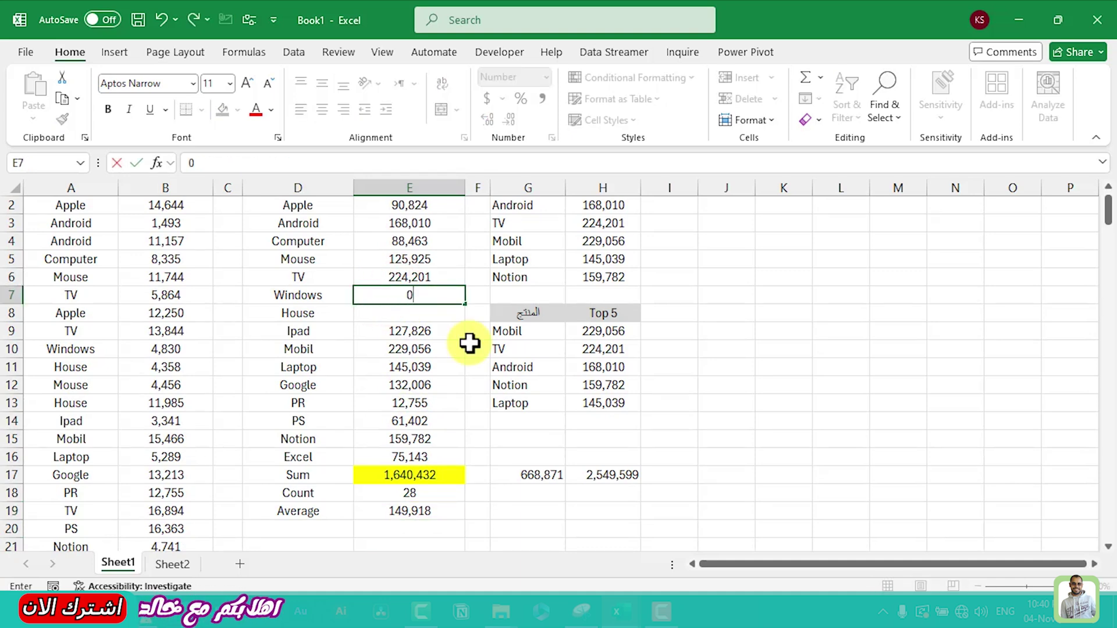
key("Return")
left_click(404, 506)
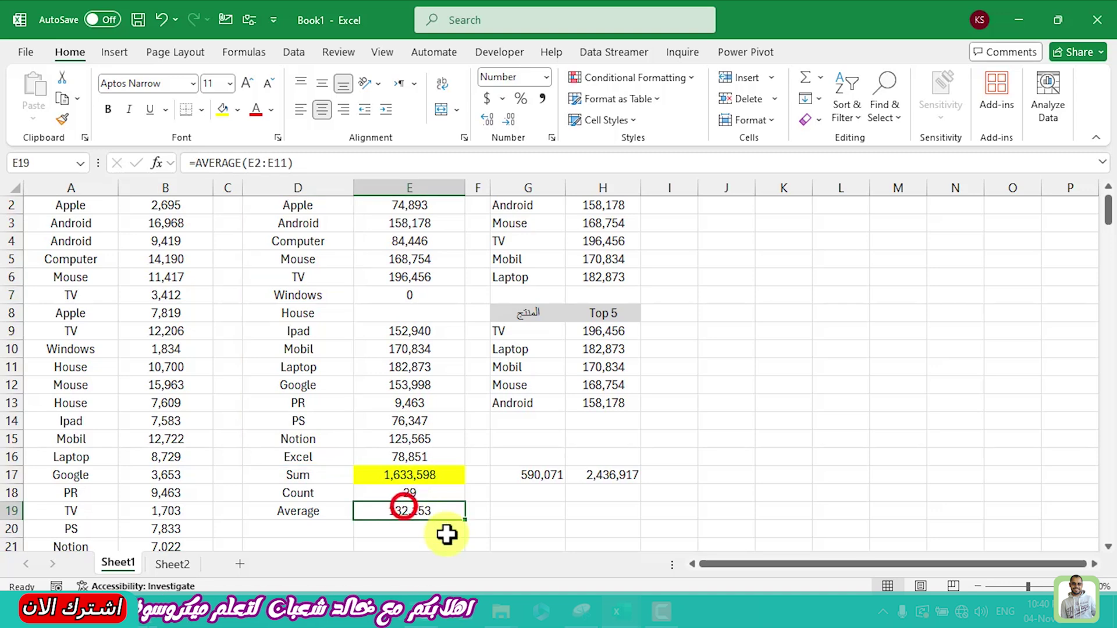
left_click(409, 311)
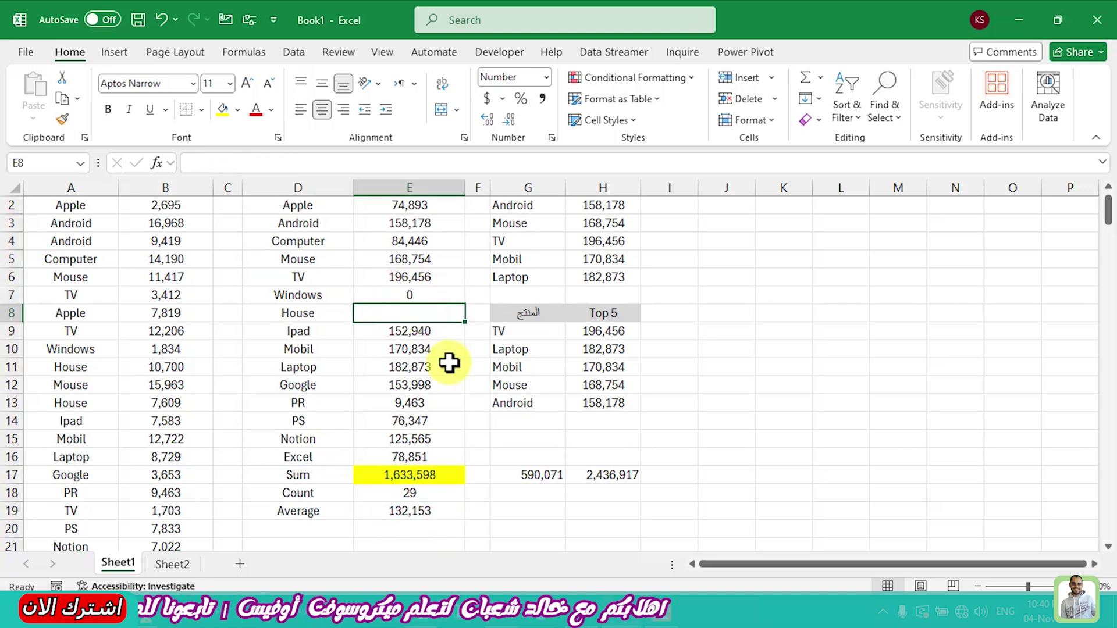
type("0")
key("Left")
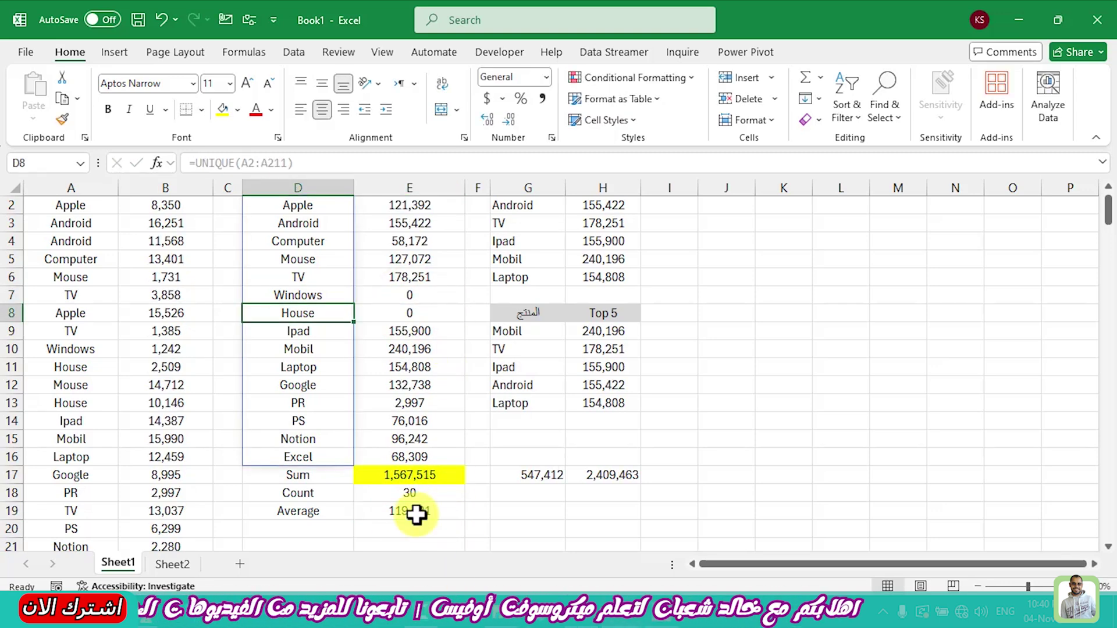
left_click(419, 513)
key("Up")
key("Up")
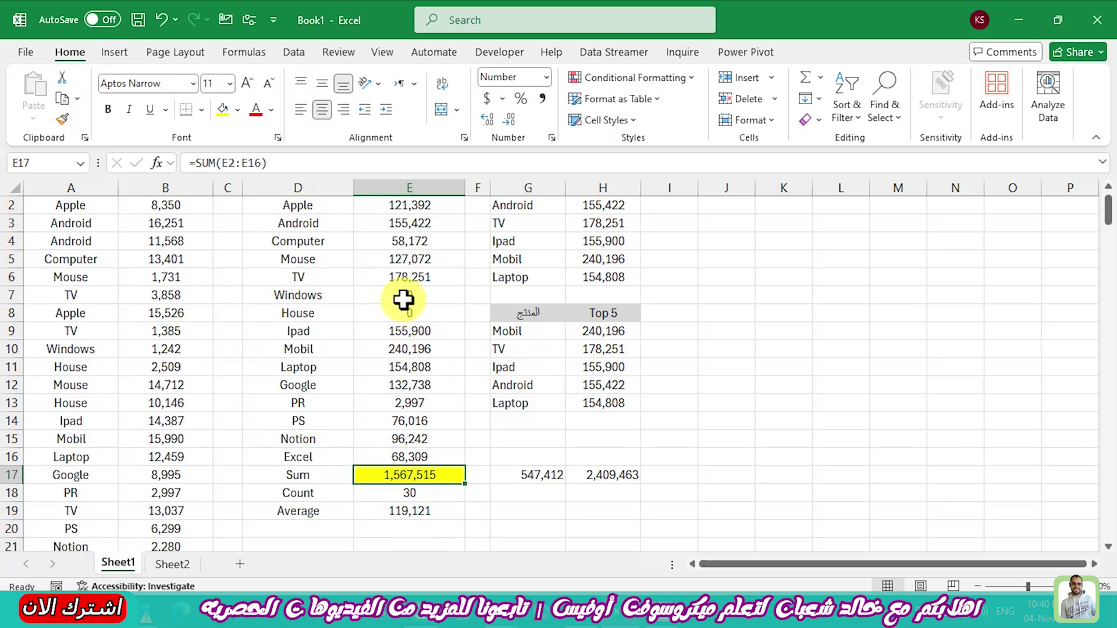
Step: Clear the zeros in E7:E8 and check status-bar stats for E2:E12 and E9:E11
left_click_drag(404, 300, 408, 309)
key("Delete")
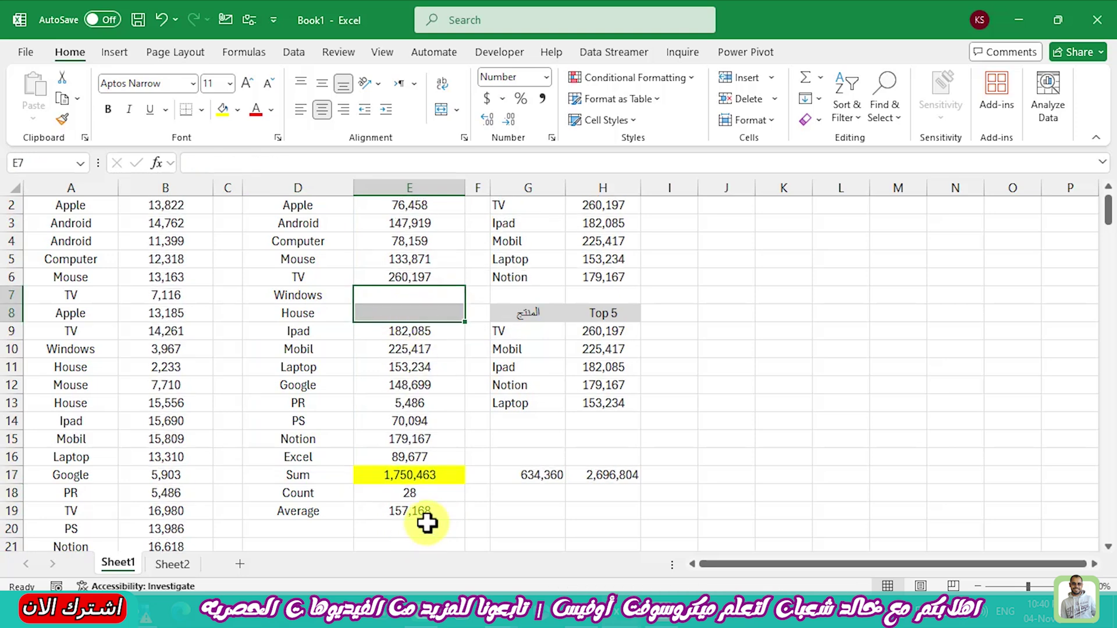
left_click(413, 515)
scroll(434, 408, "up", 1)
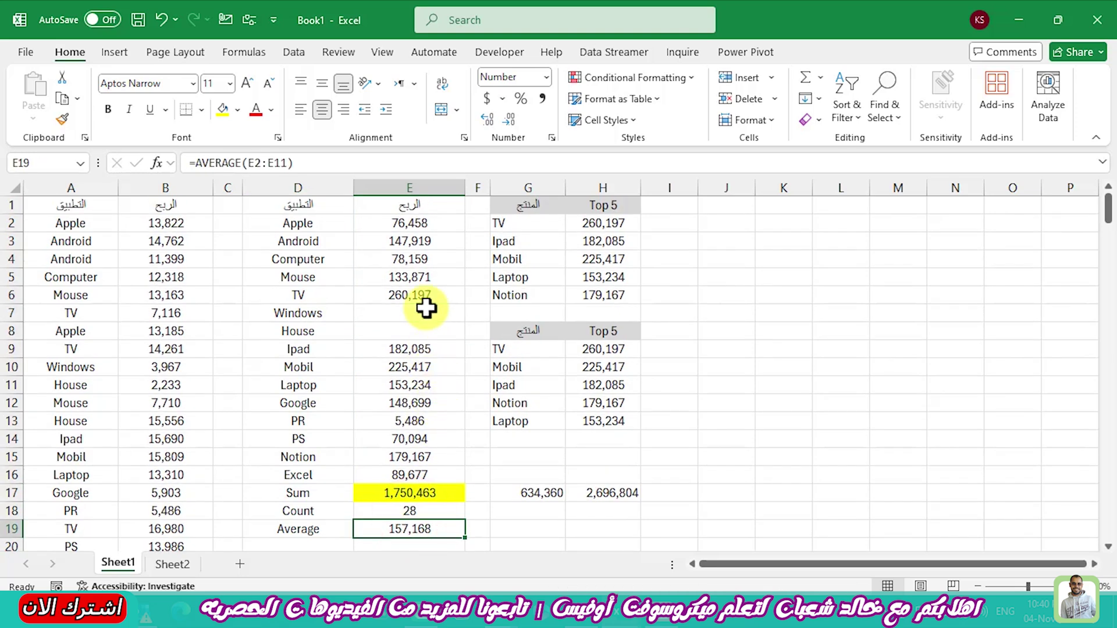
left_click_drag(414, 226, 415, 404)
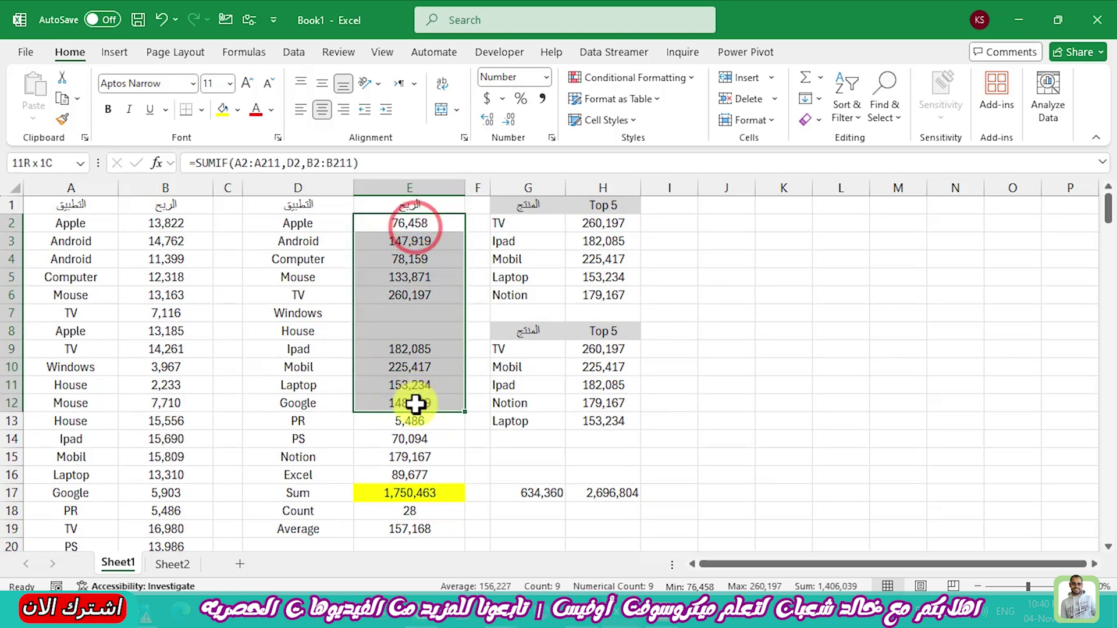
left_click_drag(398, 348, 401, 384)
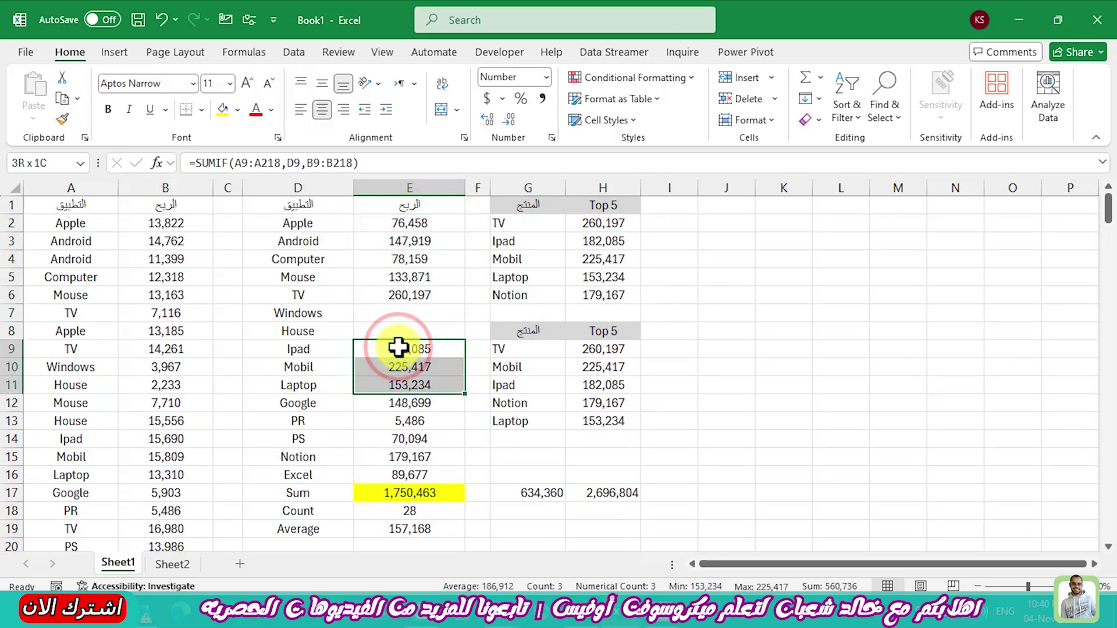
left_click(398, 348)
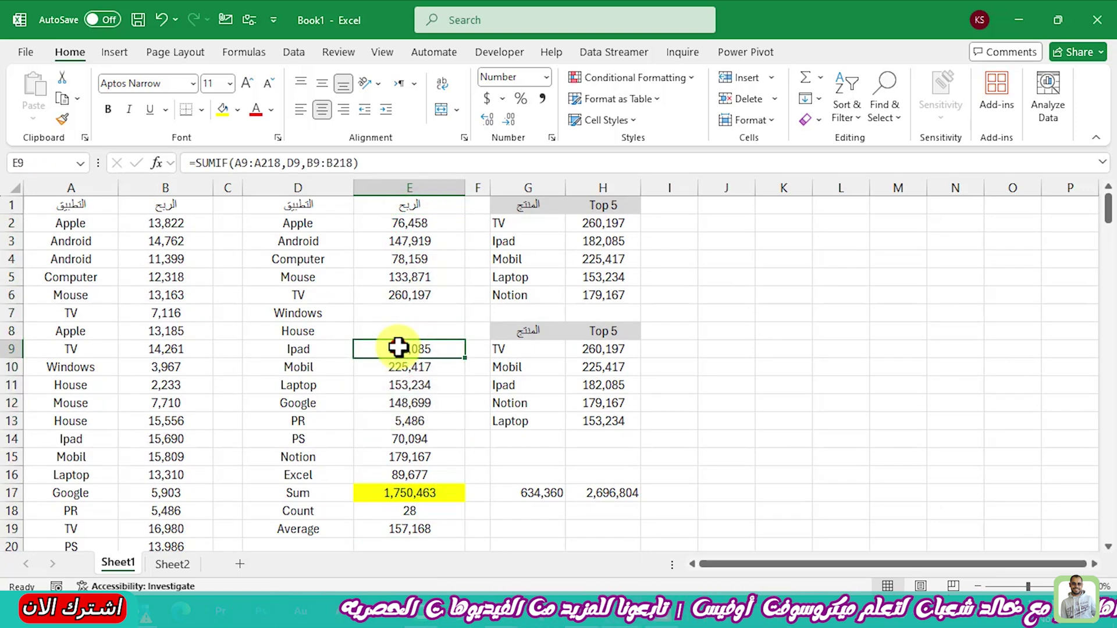
left_click(312, 549)
scroll(349, 489, "down", 1)
Step: Label D20 'Max' and enter =MAX(E9:E16) in E20
type("Max")
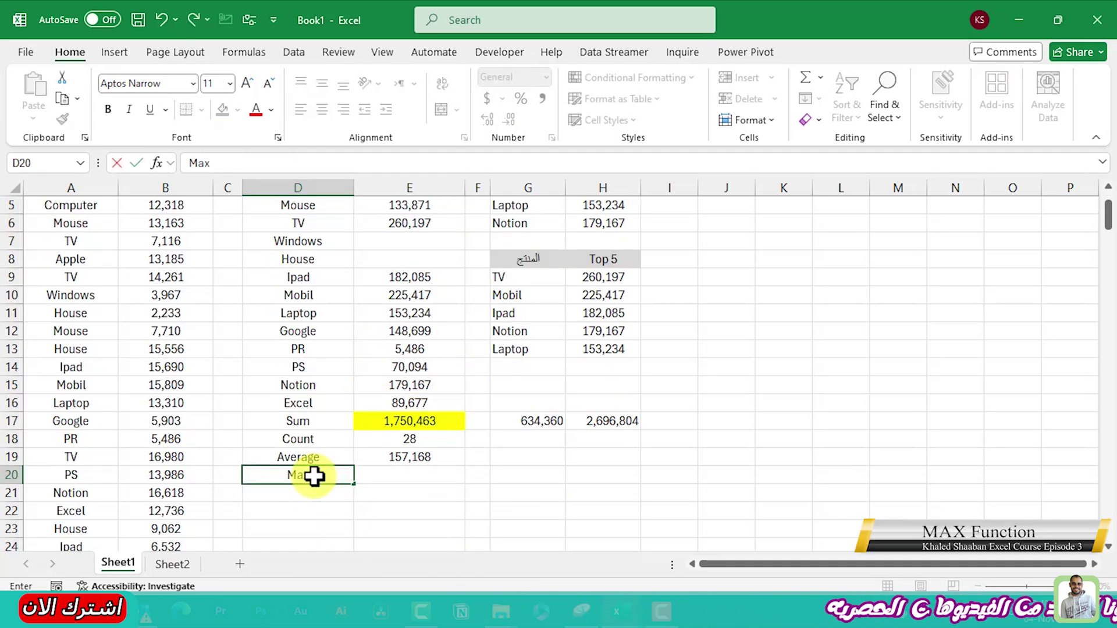
key("Tab")
type("Ma")
key("Down")
key("Down")
key("Down")
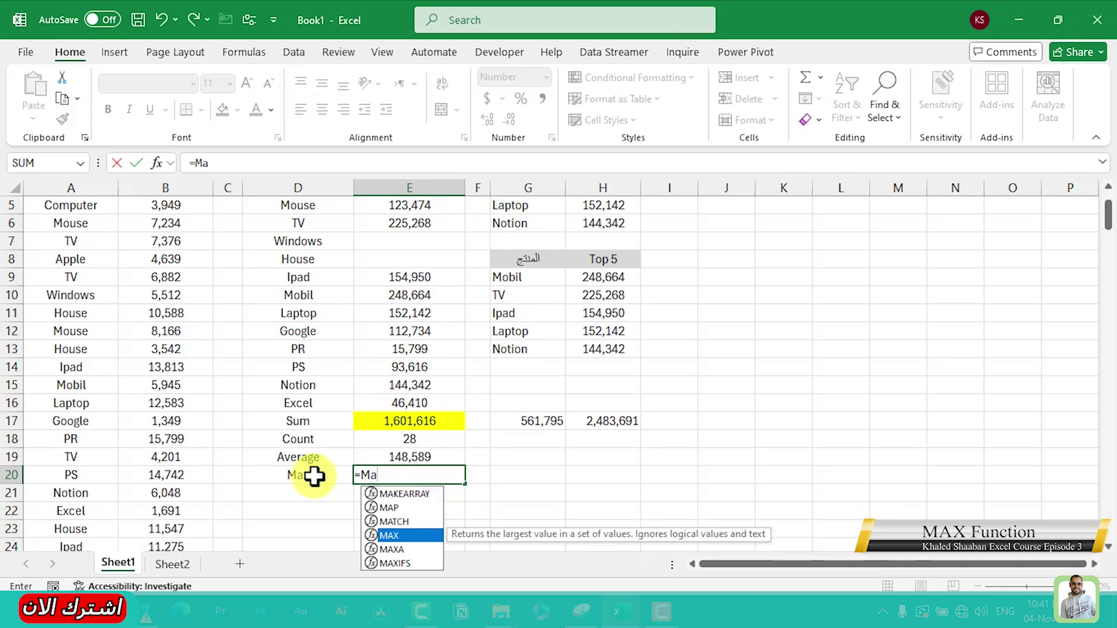
key("Tab")
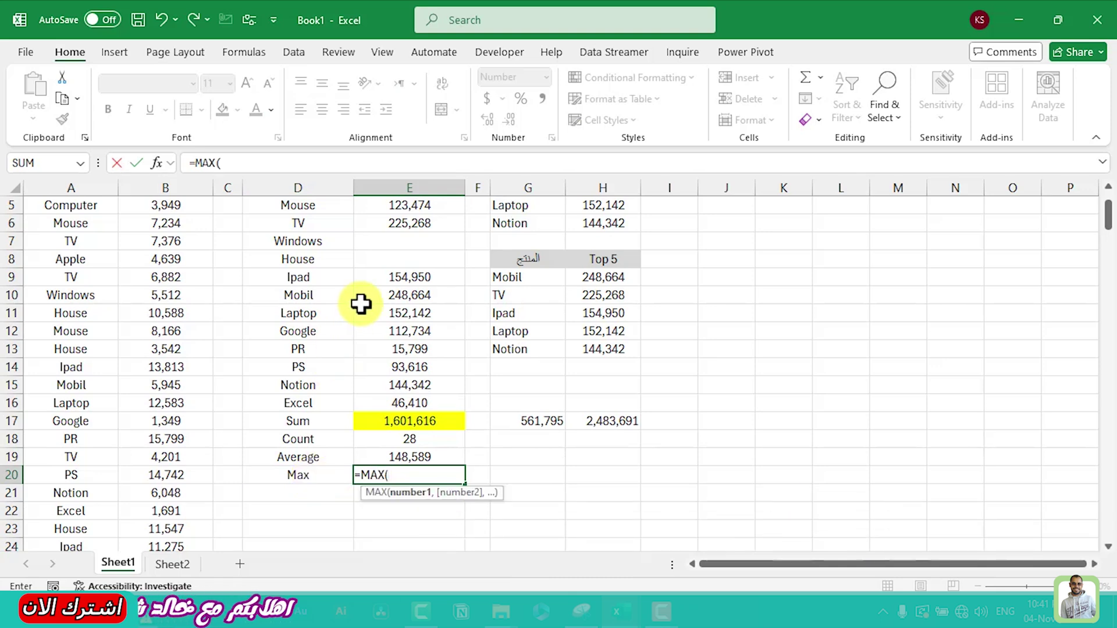
left_click_drag(377, 277, 400, 401)
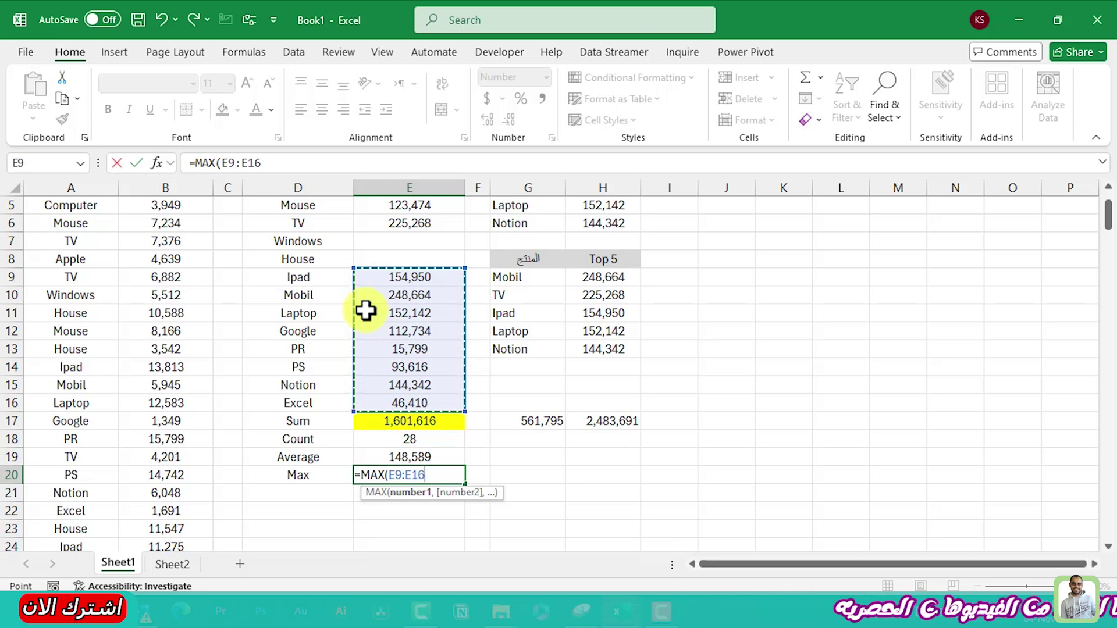
type(")")
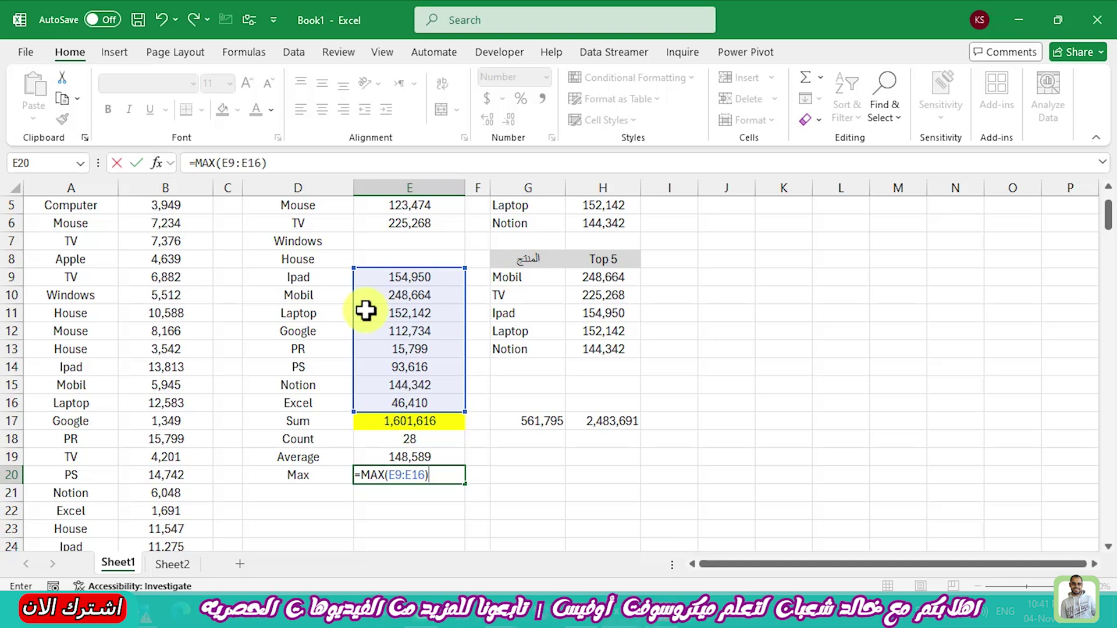
key("Return")
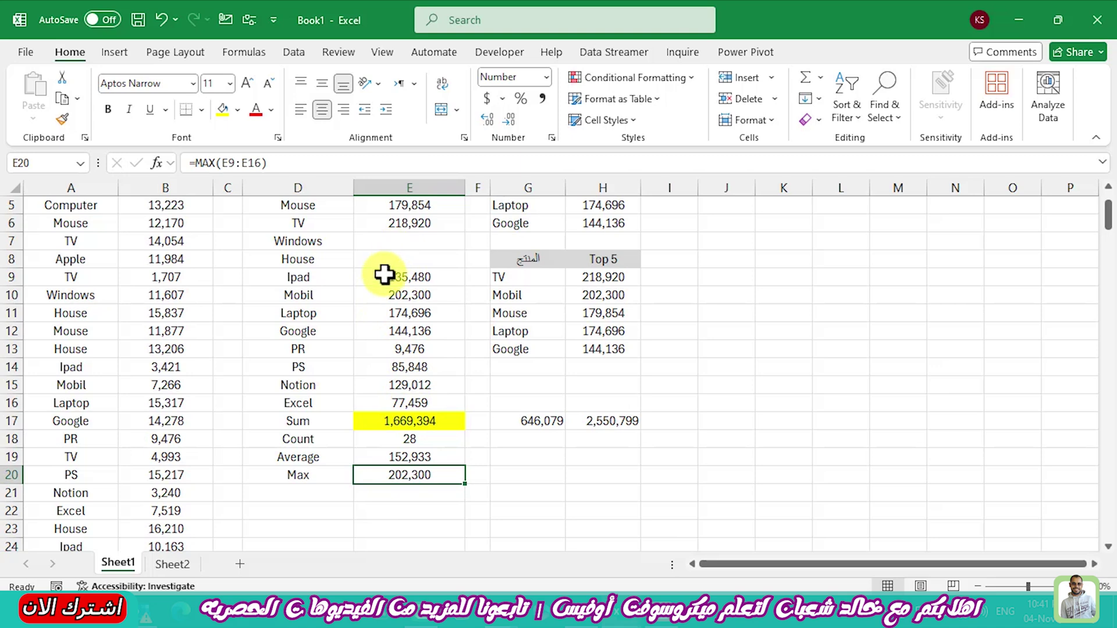
Step: Recalculate the sheet twice with F9 to refresh the random profit values
key("F9")
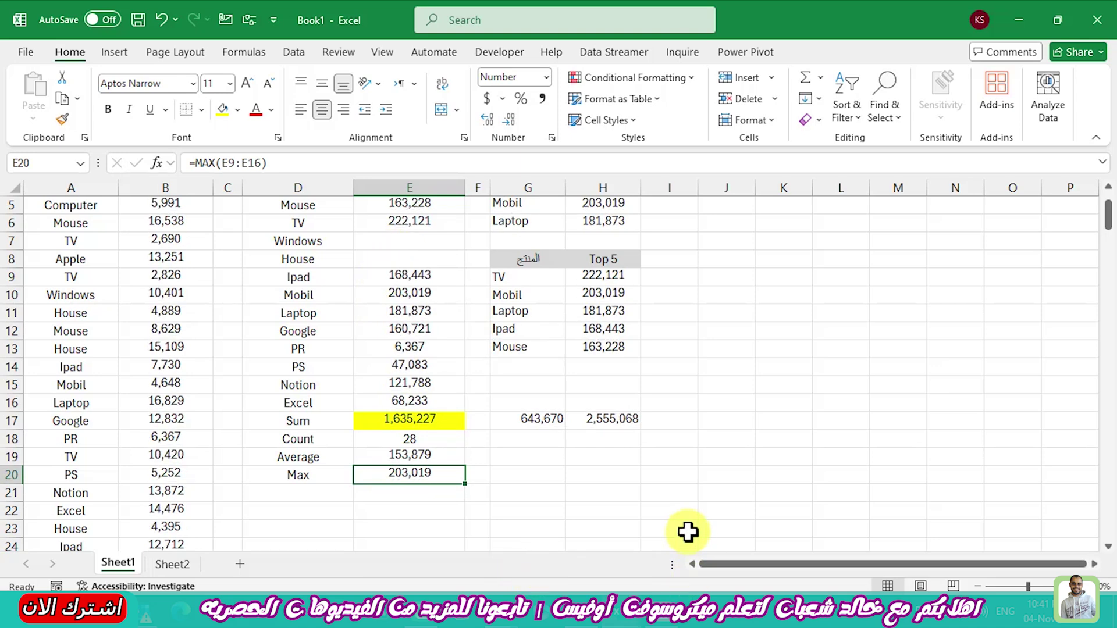
key("F9")
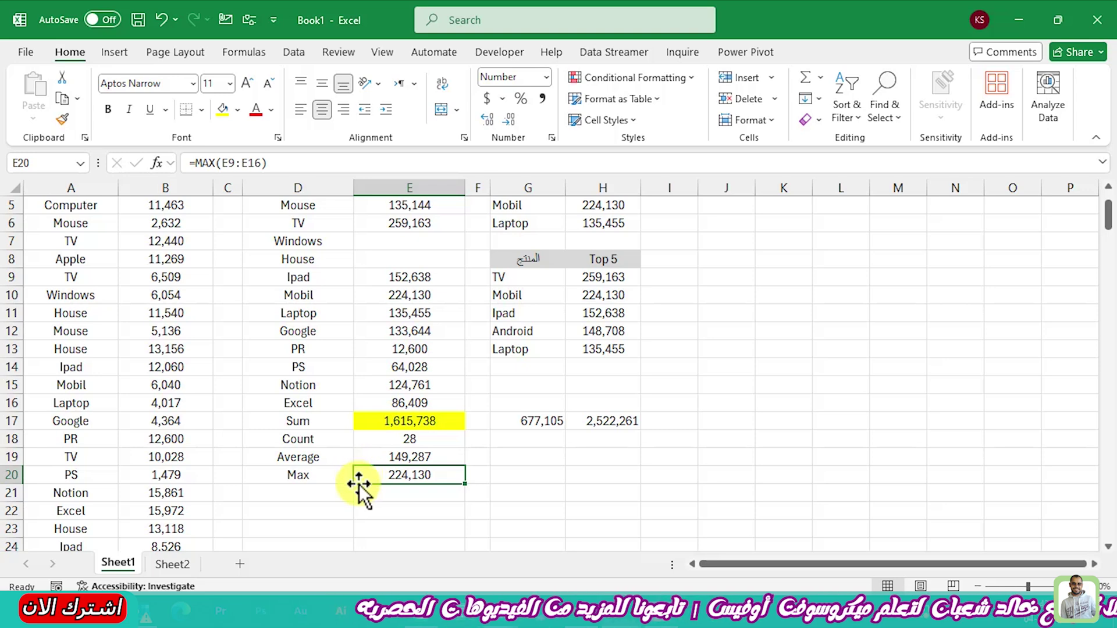
left_click(320, 495)
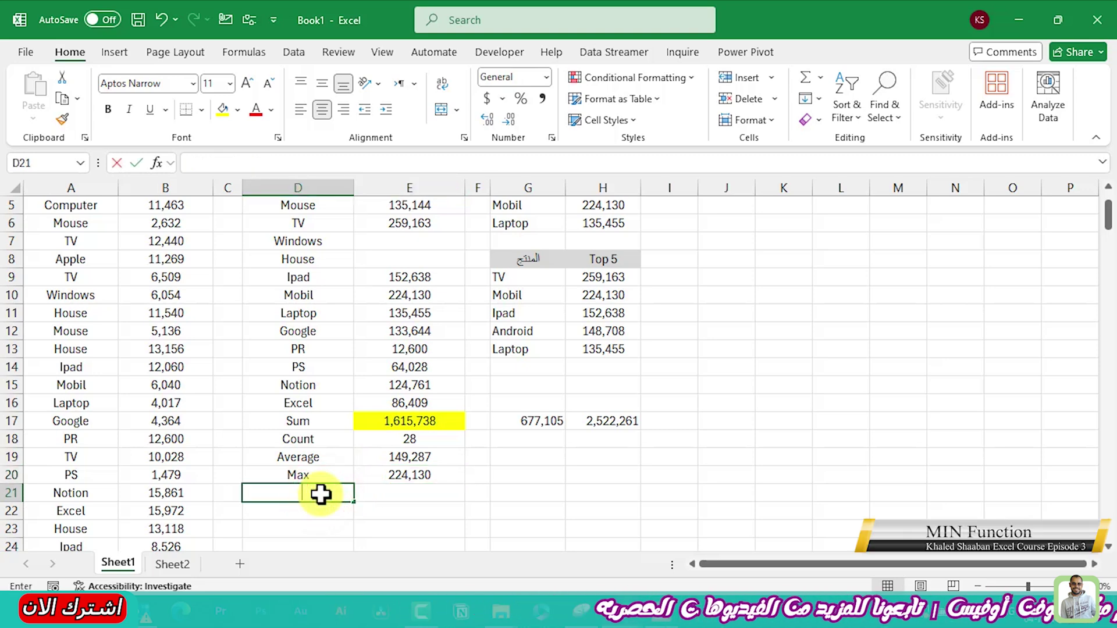
Step: Label D21 'Min' and enter =MIN(E9:E16) in E21
type("=")
key("BackSpace")
key("Escape")
type("M")
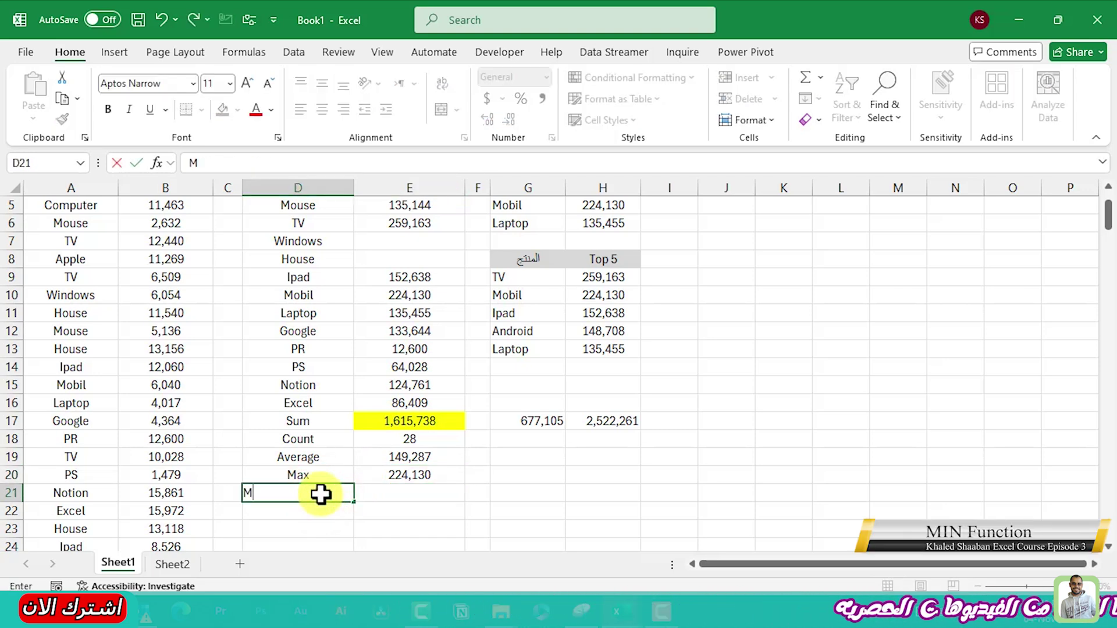
type("in")
key("Tab")
type("=min")
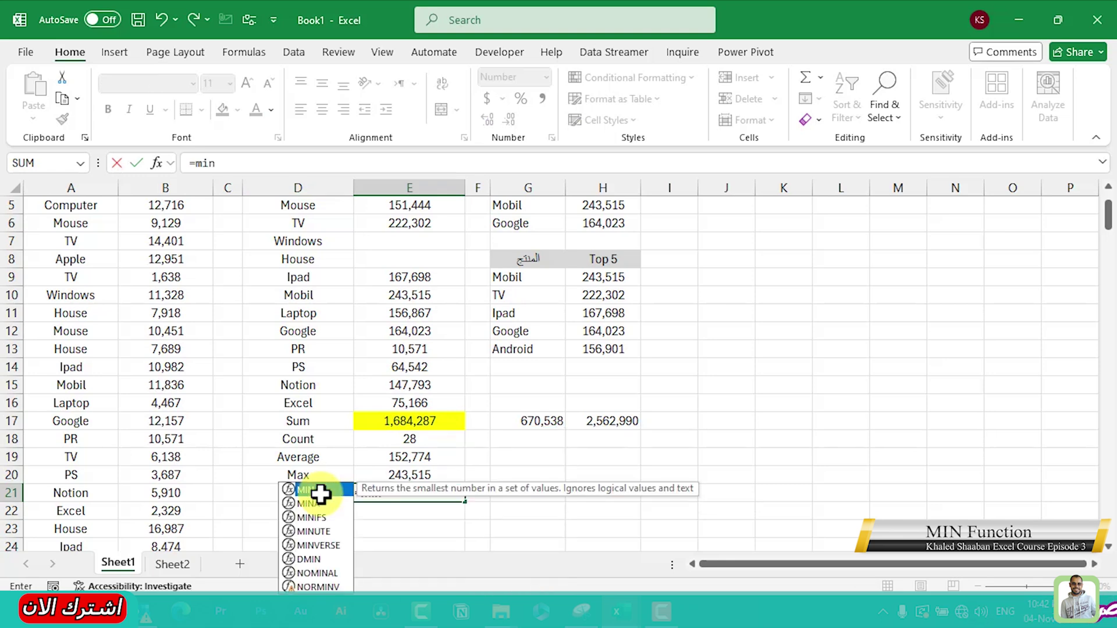
key("Tab")
left_click_drag(380, 280, 401, 407)
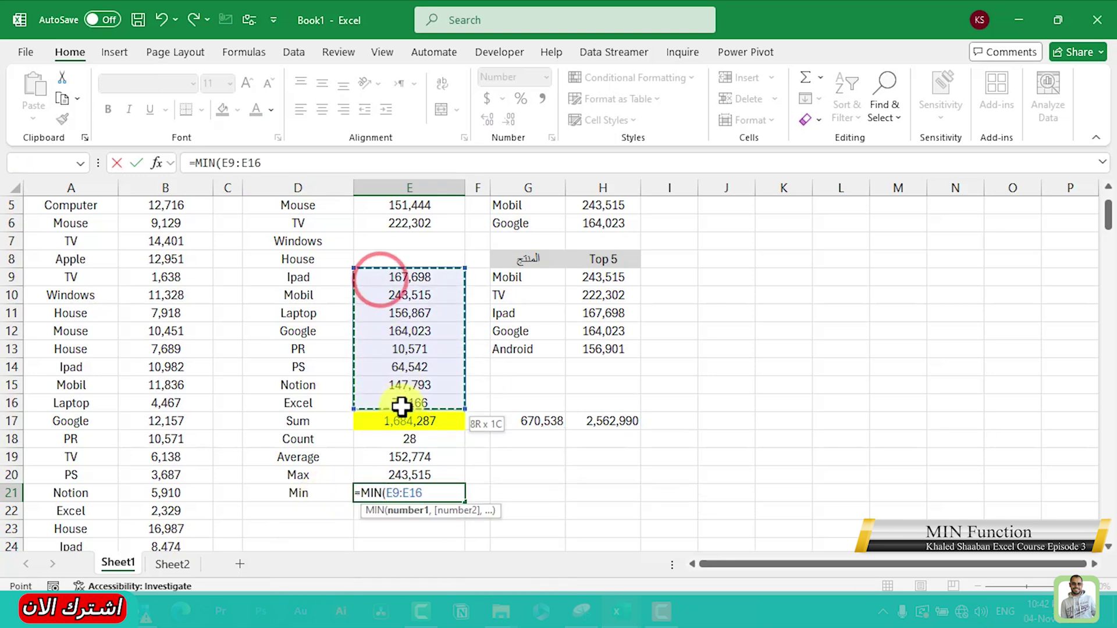
key("Return")
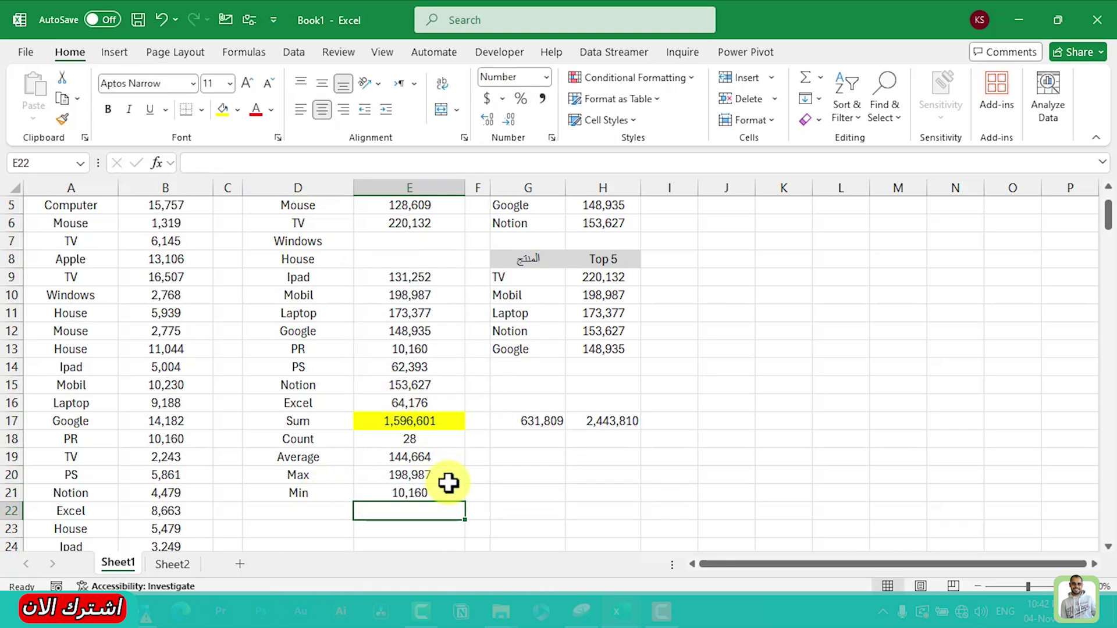
Step: Recalculate the random profits twice with F9 and move to D22
key("F9")
key("F9")
key("F9")
key("F9")
key("F9")
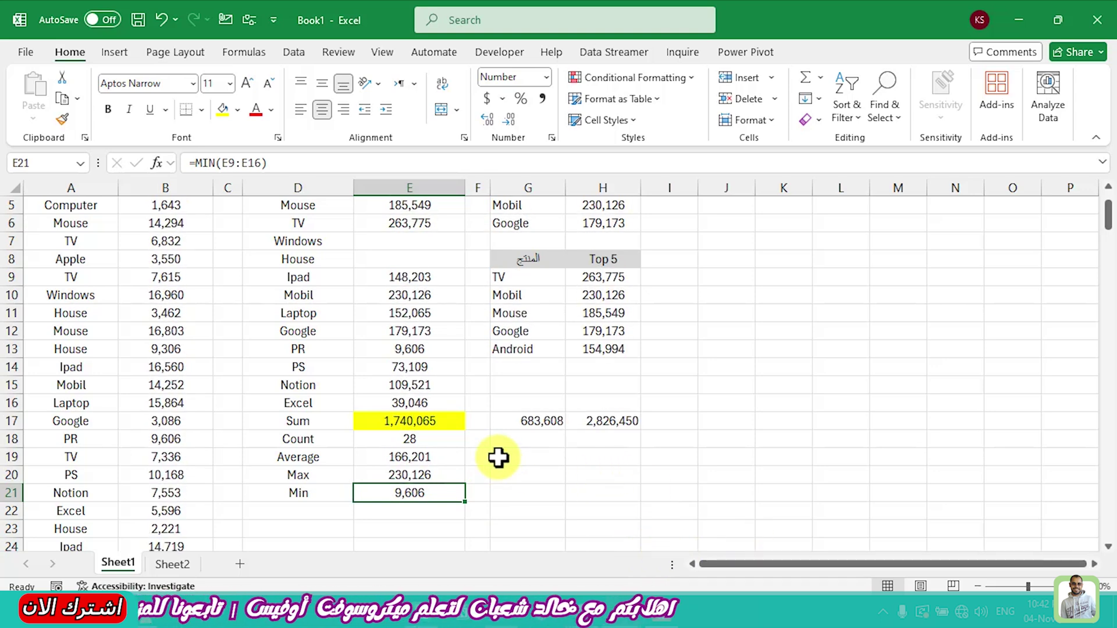
key("F9")
key("F9")
key("F9")
key("F9")
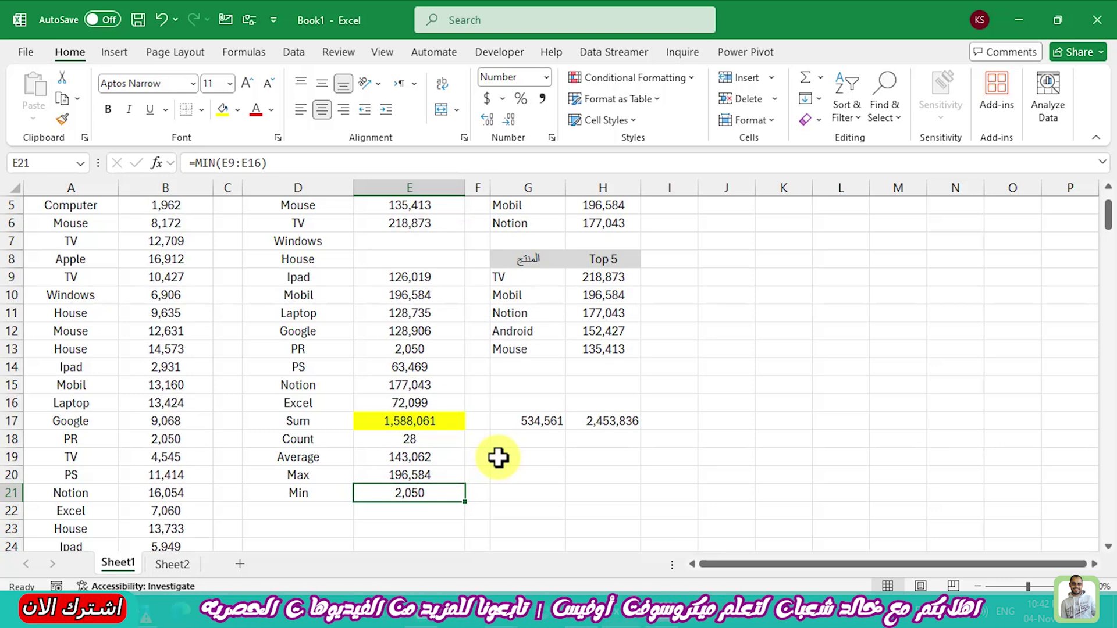
key("Down")
key("Left")
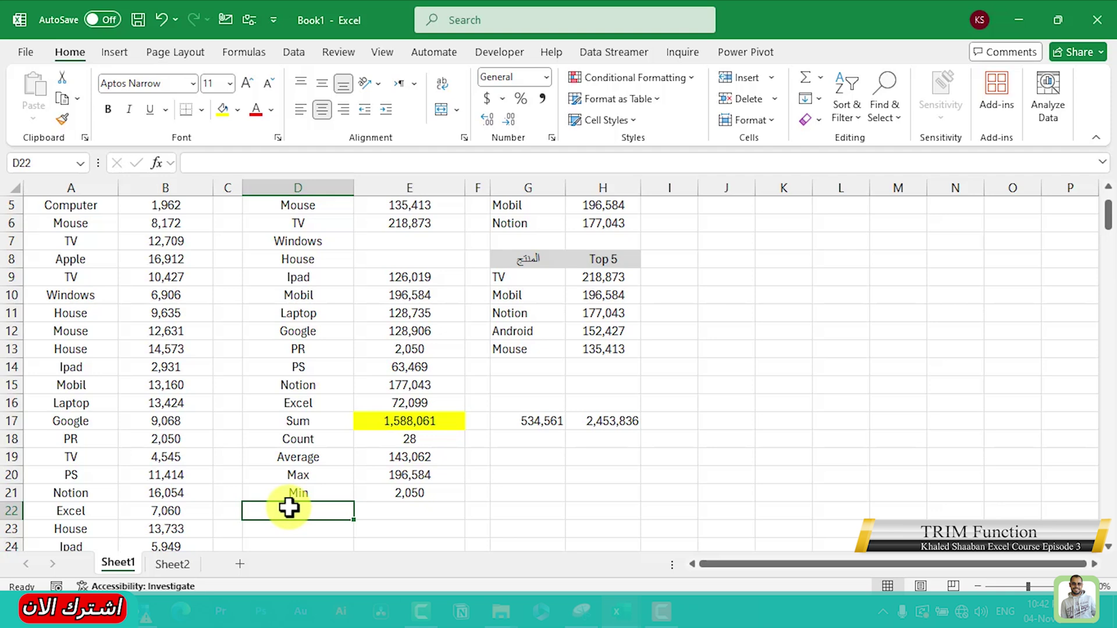
Step: Type a sample person's name into E23
key("Right")
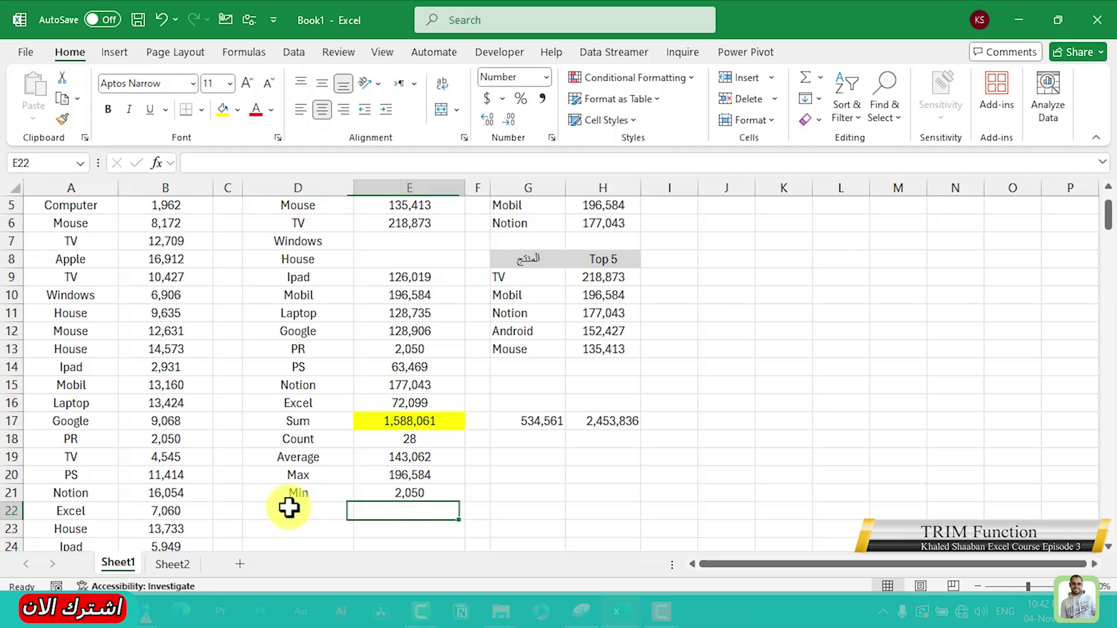
key("Right")
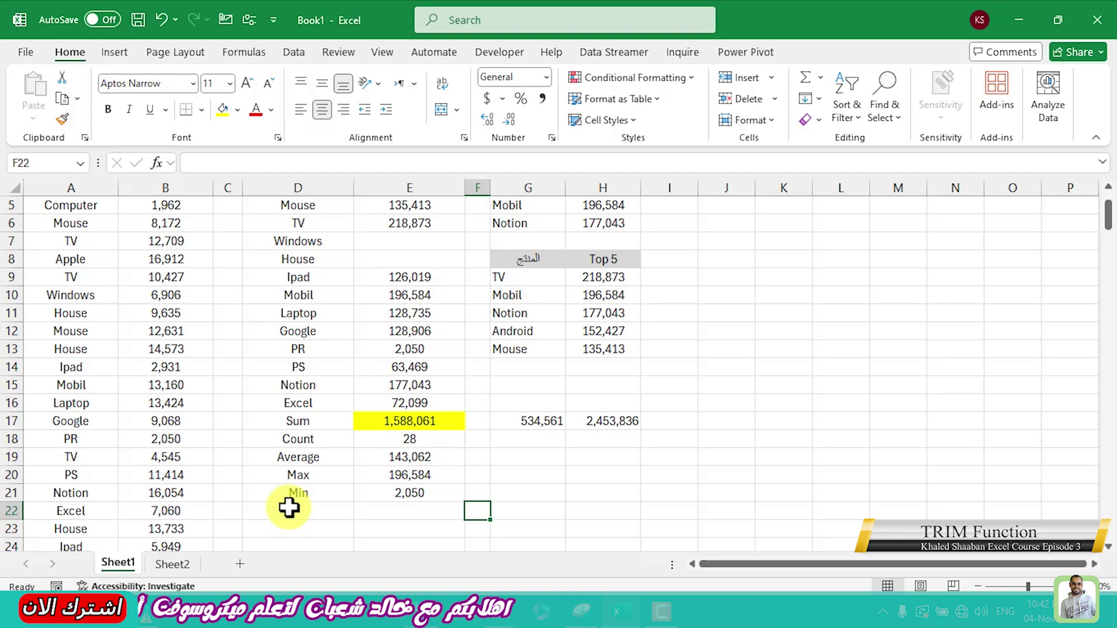
key("Left")
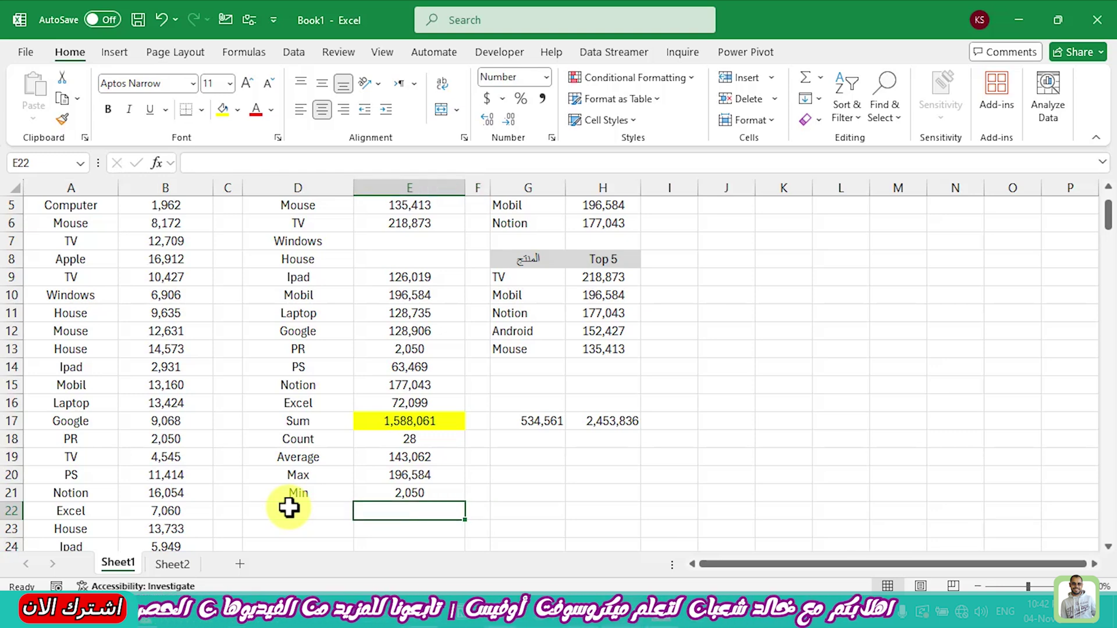
key("Down")
type("khaled")
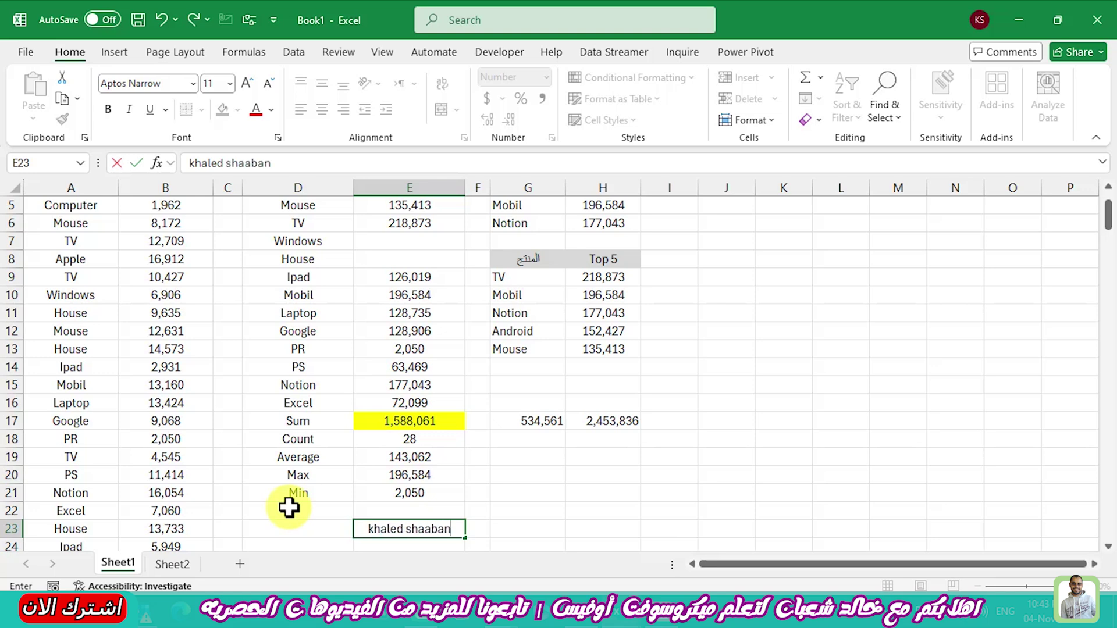
key("ctrl+Return")
Step: Add extra spaces to the E23 name and fill it down into E24
key("F2")
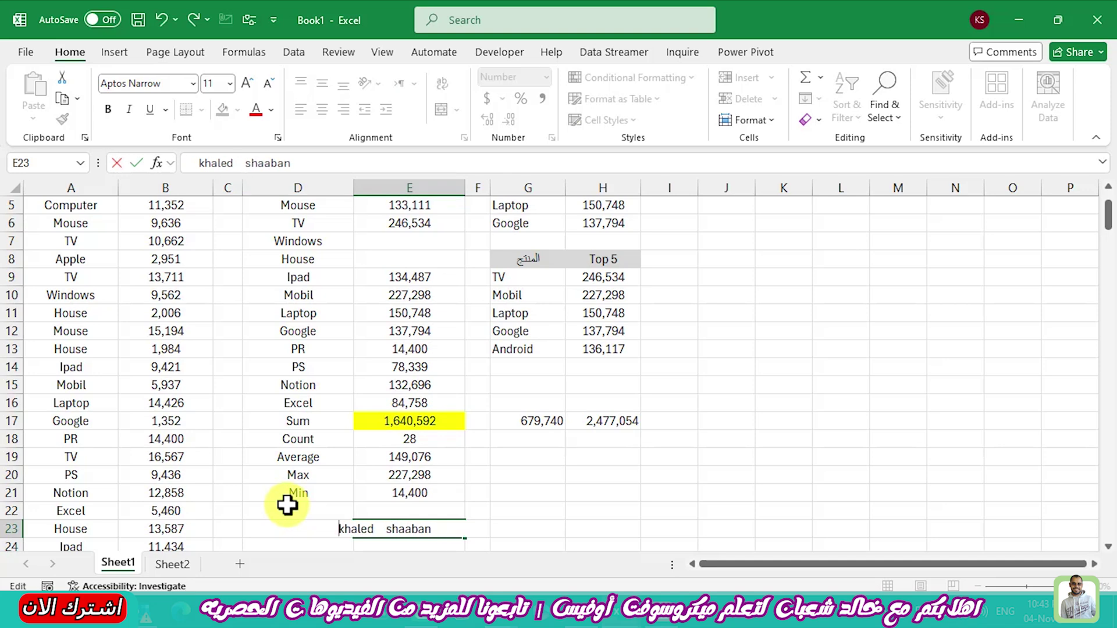
key("Return")
key("ctrl+d")
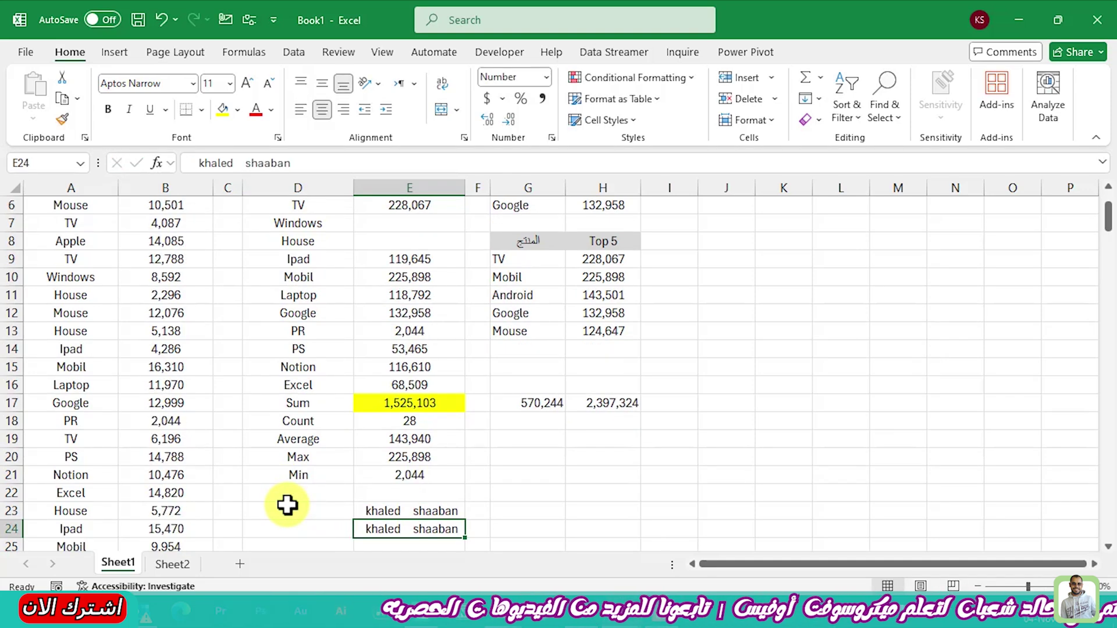
key("F2")
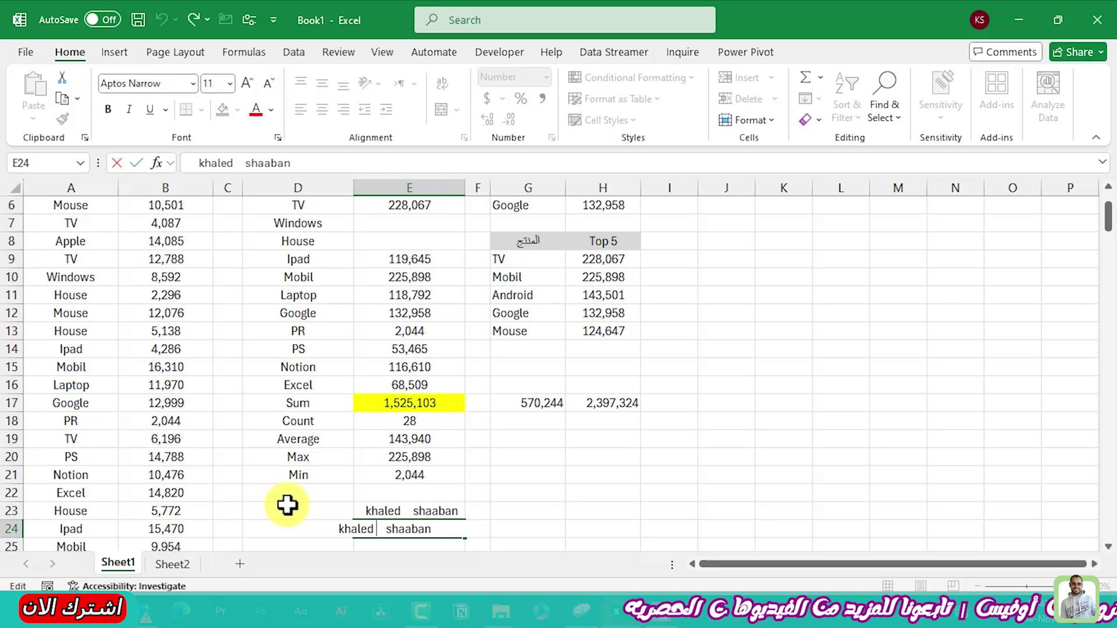
key("ctrl+Return")
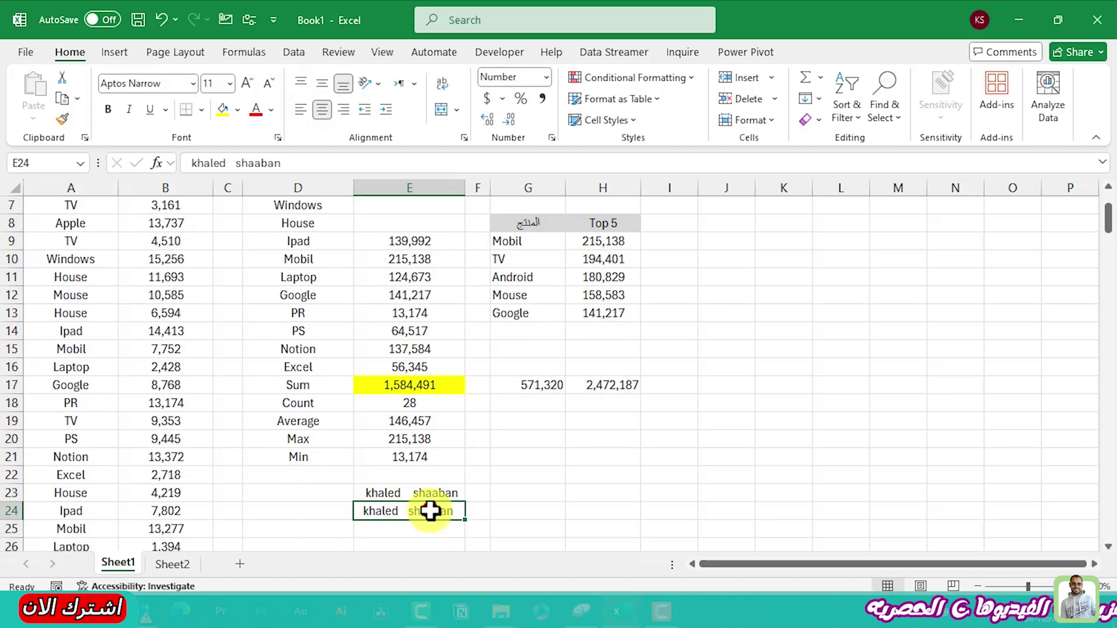
Step: Append two extra letters to the end of E24's name and widen column E
double_click(430, 511)
type("sa")
key("Return")
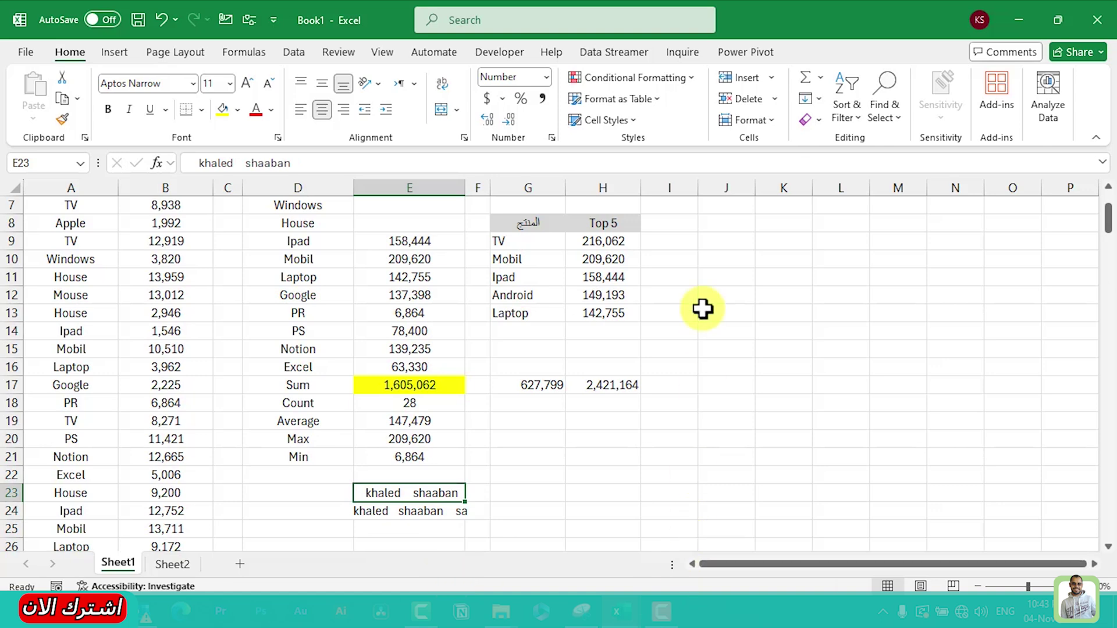
left_click_drag(461, 189, 482, 189)
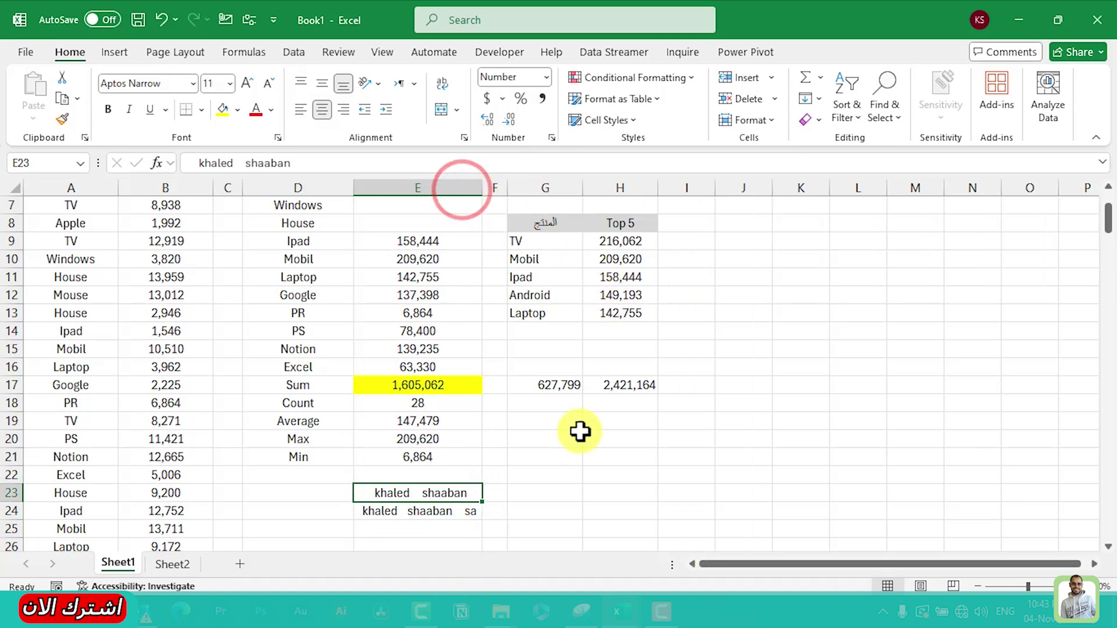
key("Right")
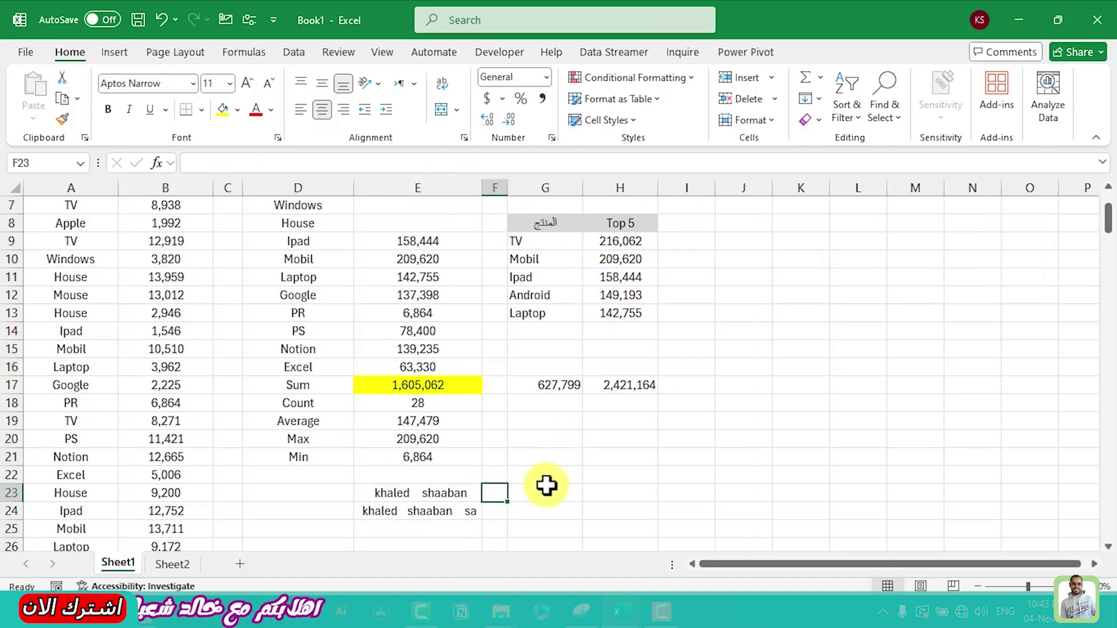
Step: Enter =TRIM(E23) in G23 to strip the extra spaces from the name
key("Left")
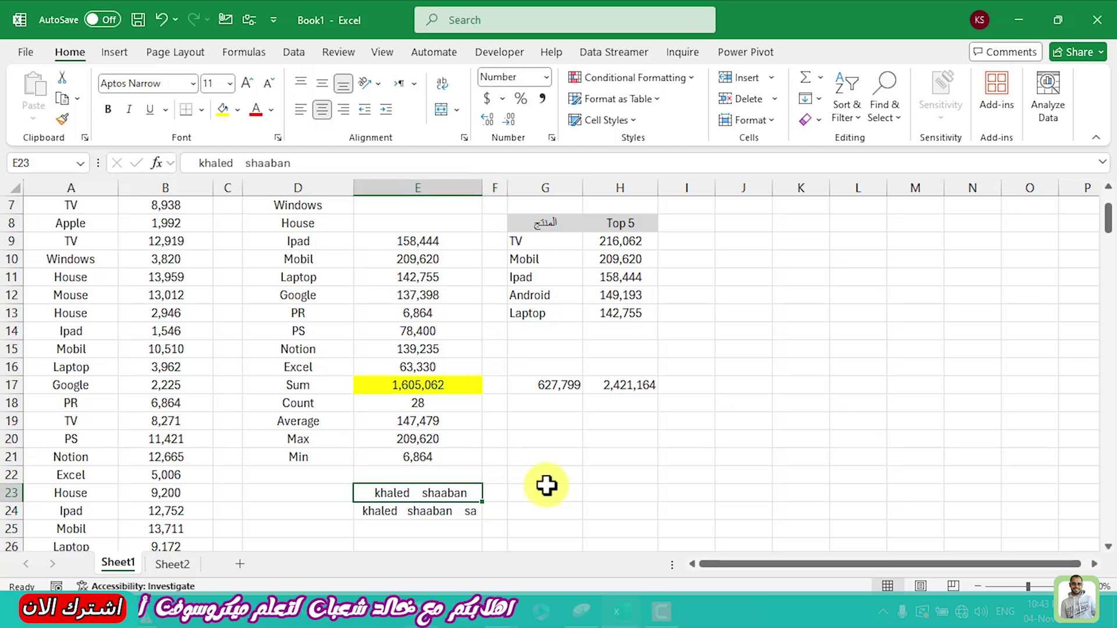
key("Down")
key("Up")
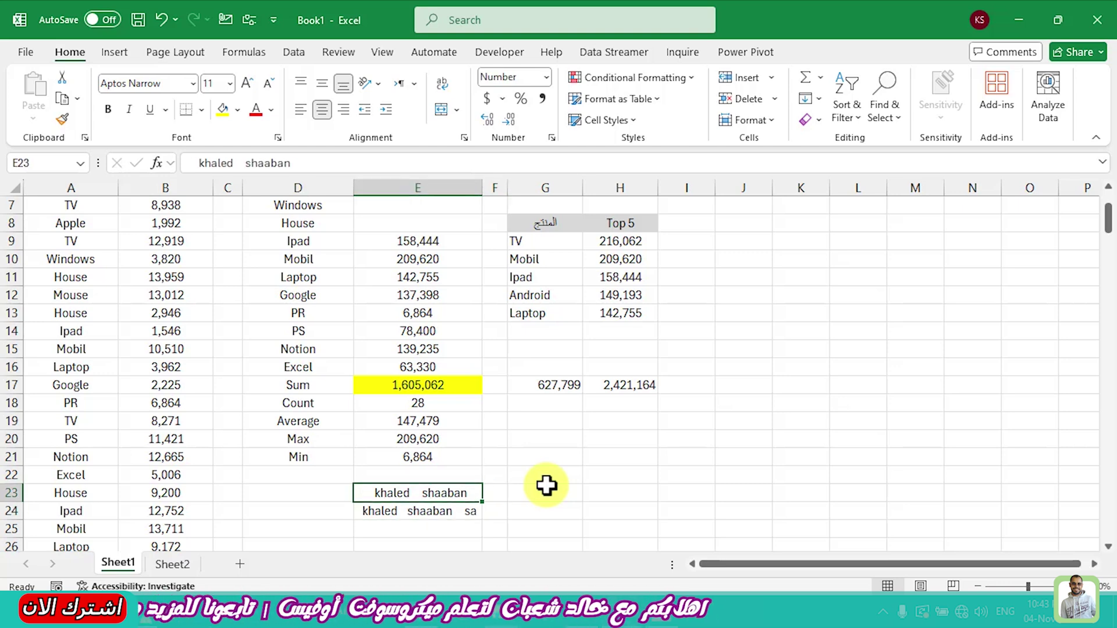
key("Right")
key("Right")
type("=")
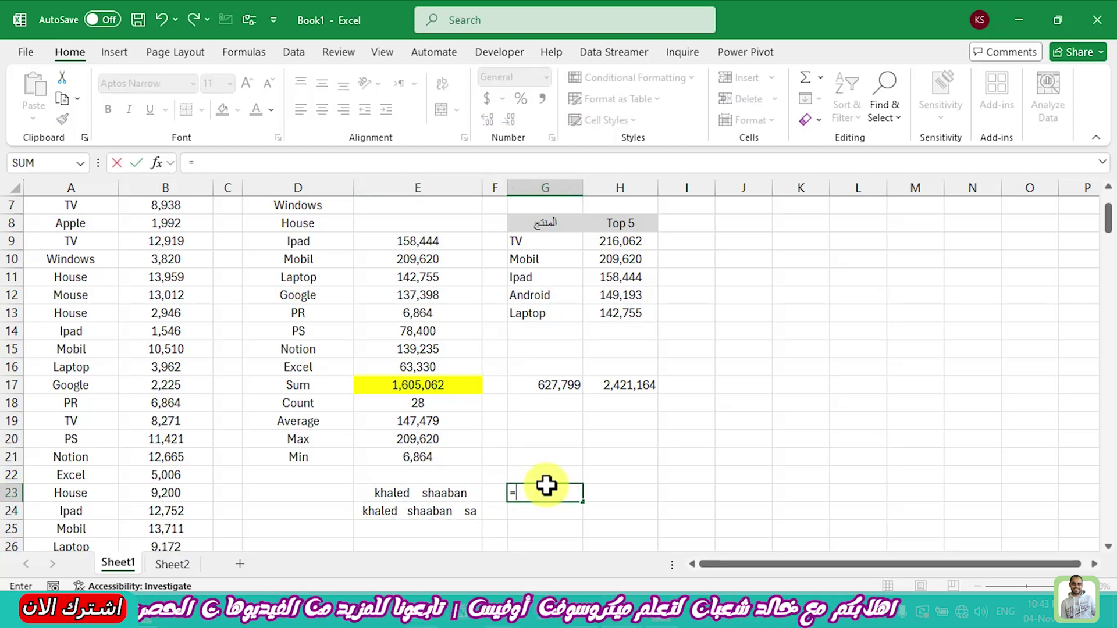
type("tr")
key("Down")
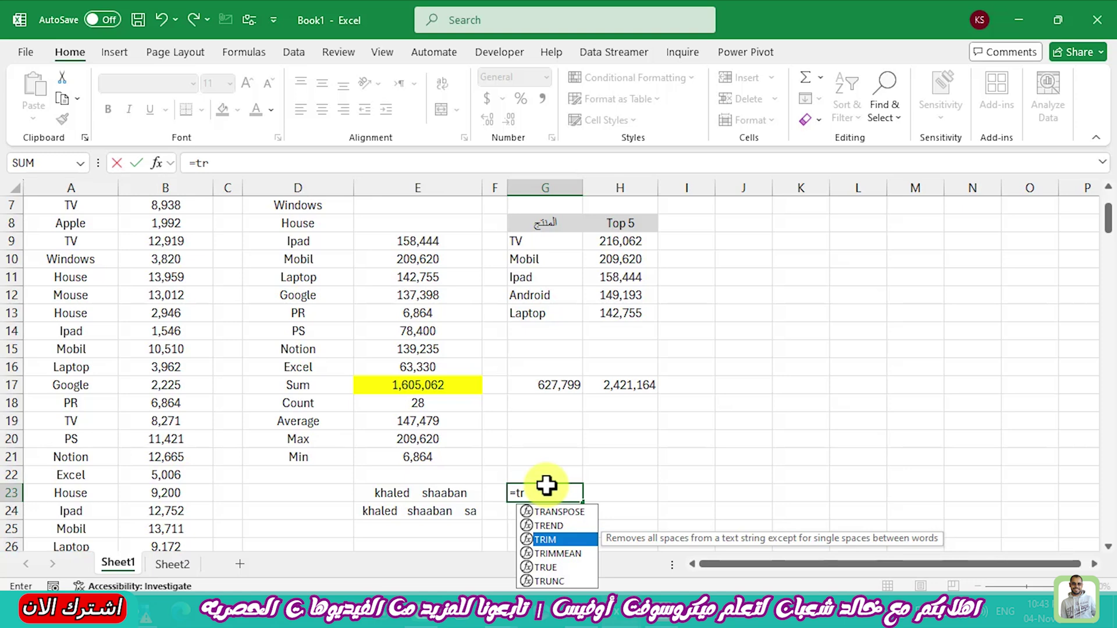
key("Tab")
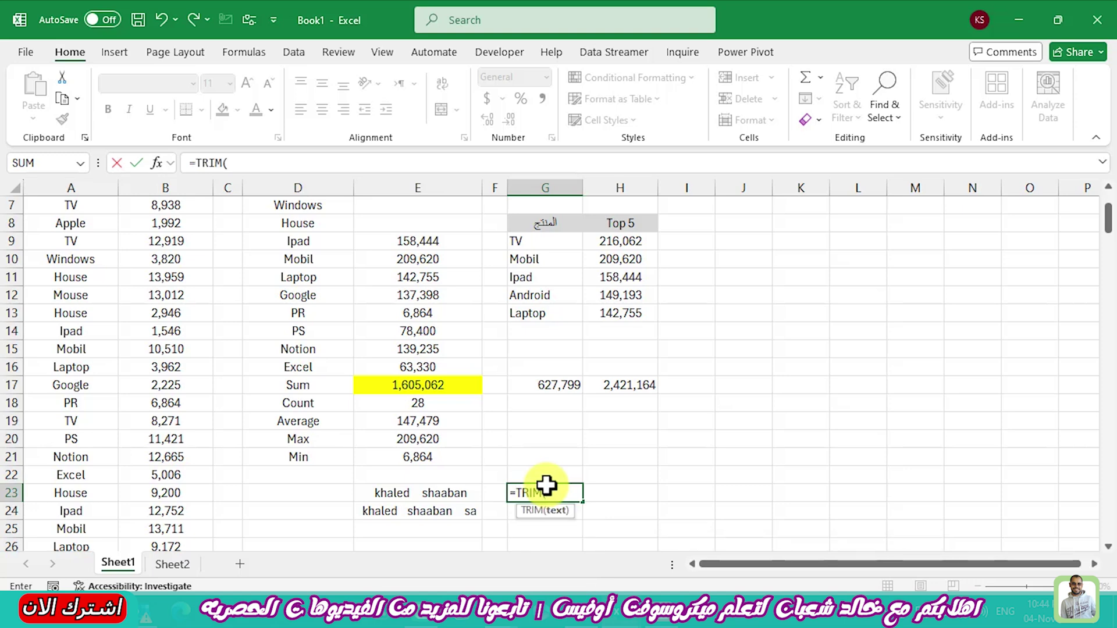
left_click(410, 494)
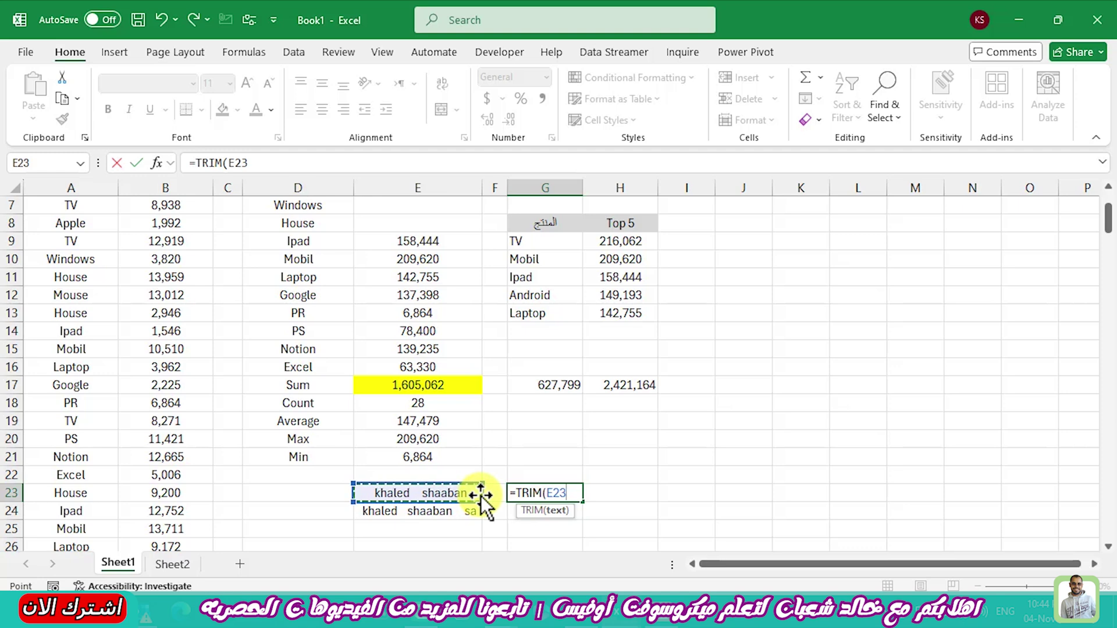
key("Return")
left_click(515, 495)
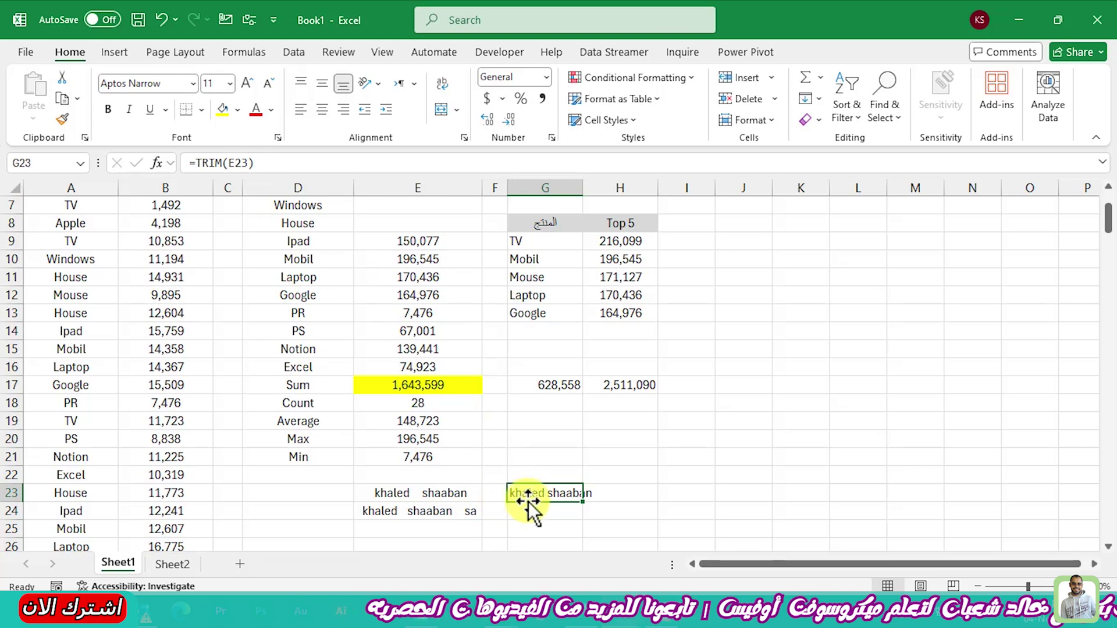
Step: Copy the TRIM formula into G24 as =TRIM(E24) and autofit column G to the cleaned names
double_click(583, 188)
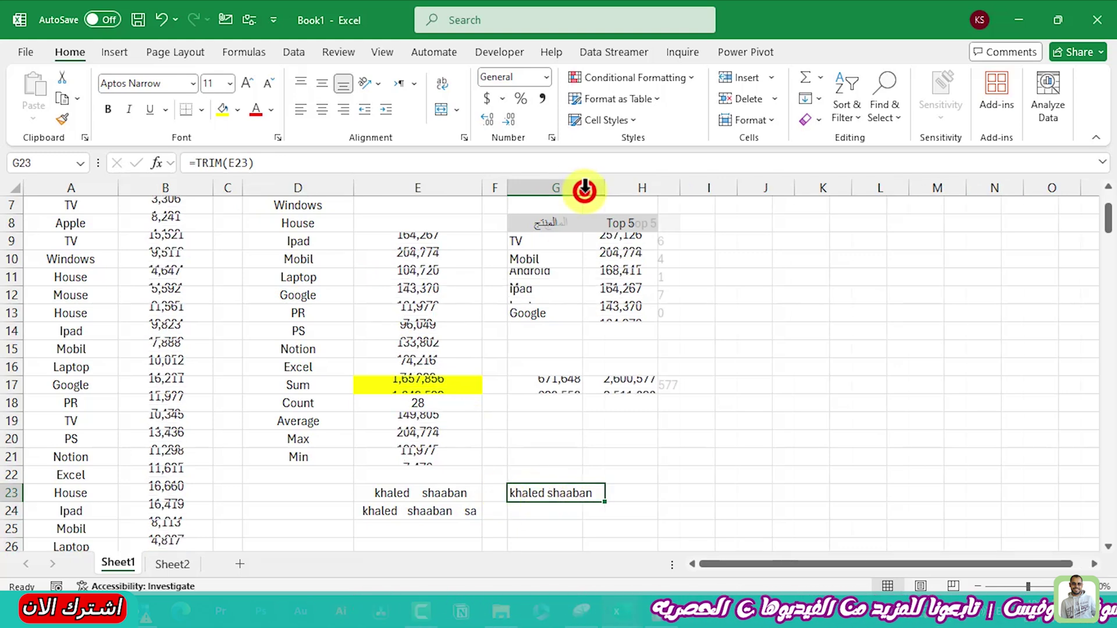
key("ctrl+c")
left_click(567, 512)
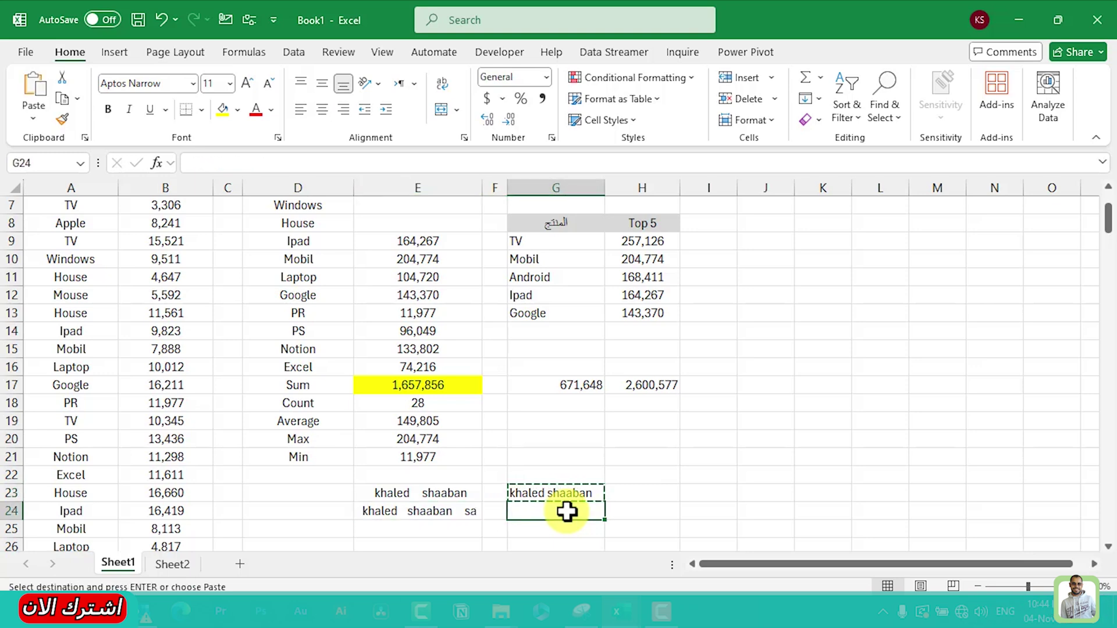
key("ctrl+v")
double_click(604, 187)
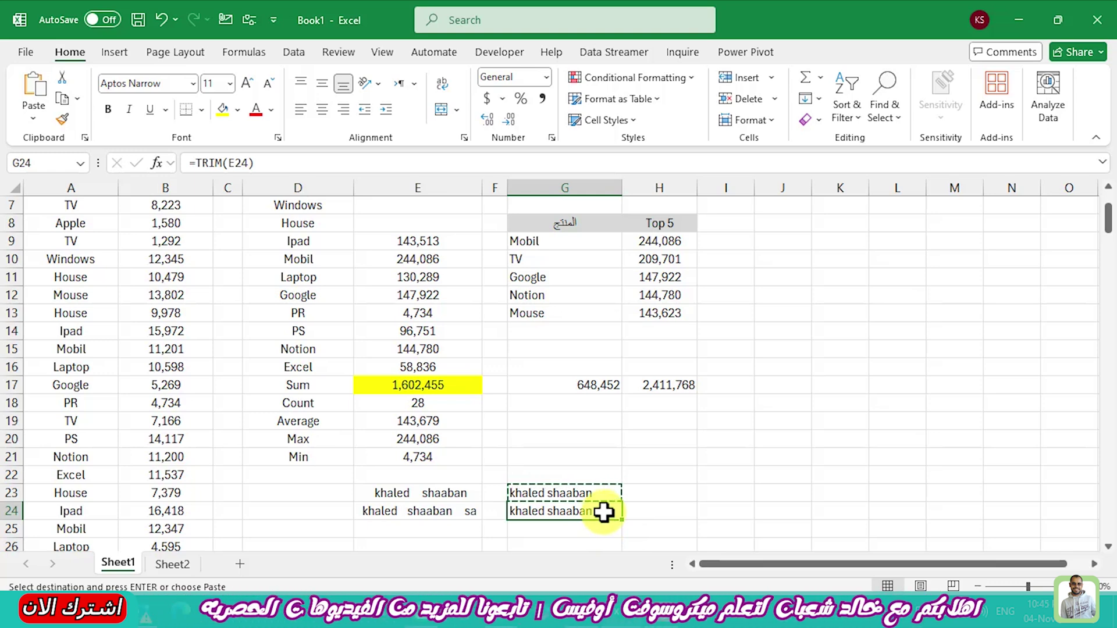
left_click_drag(573, 508, 392, 499)
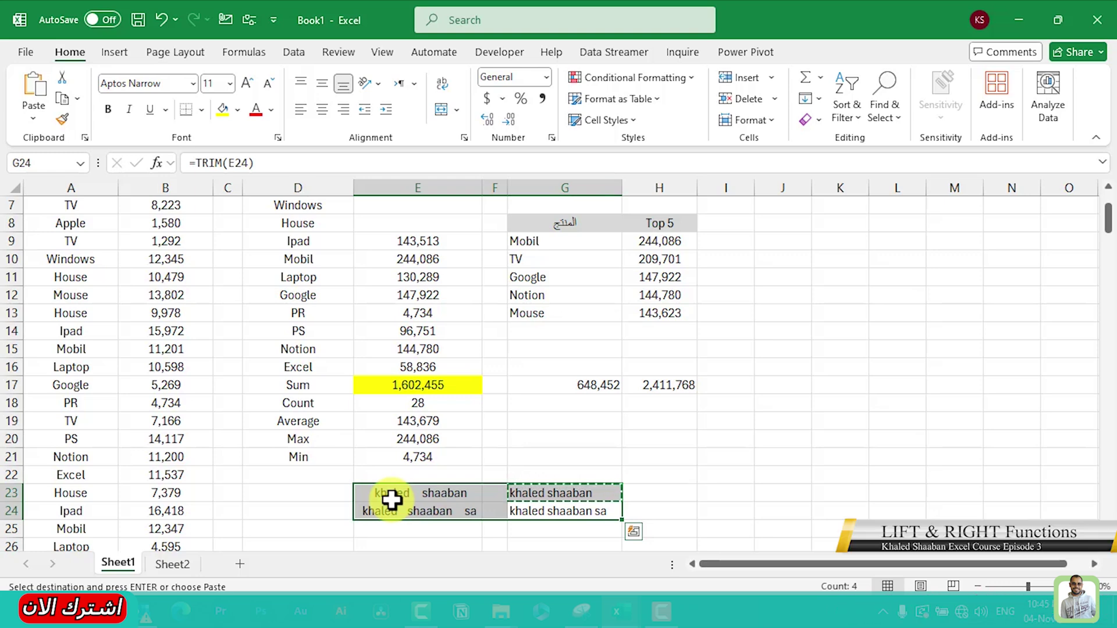
left_click(770, 274)
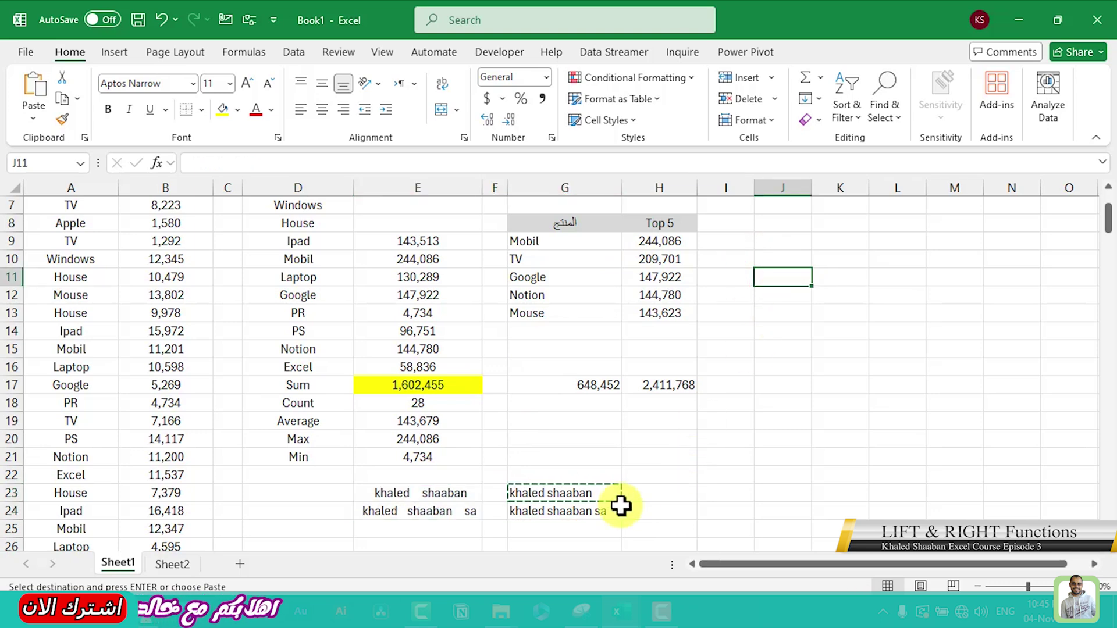
Step: Build a LEFT formula in H23, finishing as =LEFT(G23,4) to show the first four characters
left_click(645, 494)
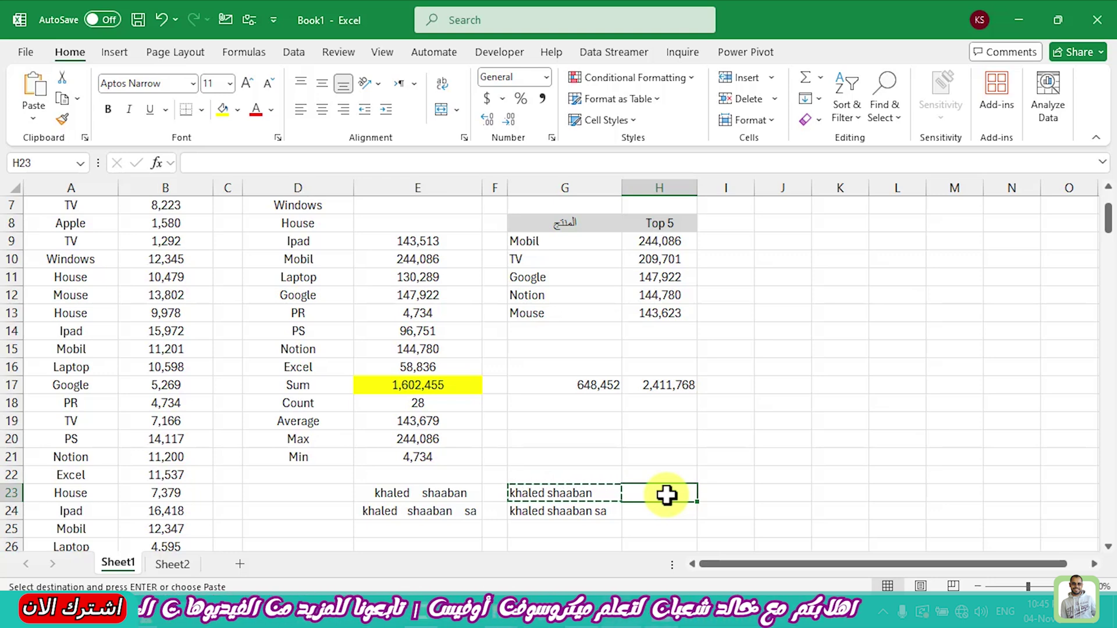
type("=")
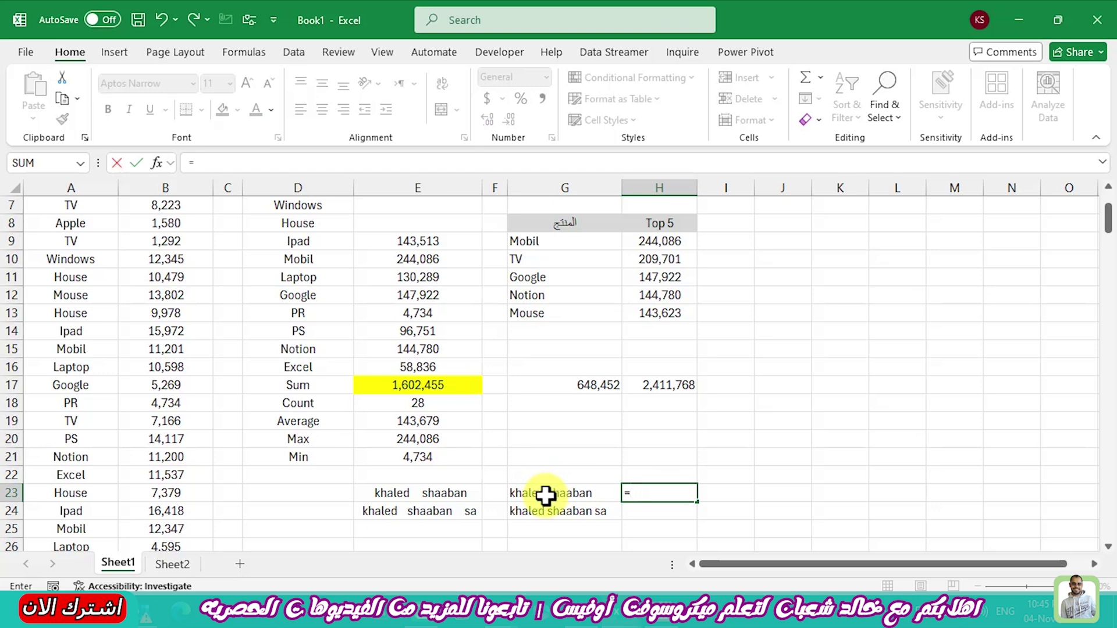
type("le")
key("Tab")
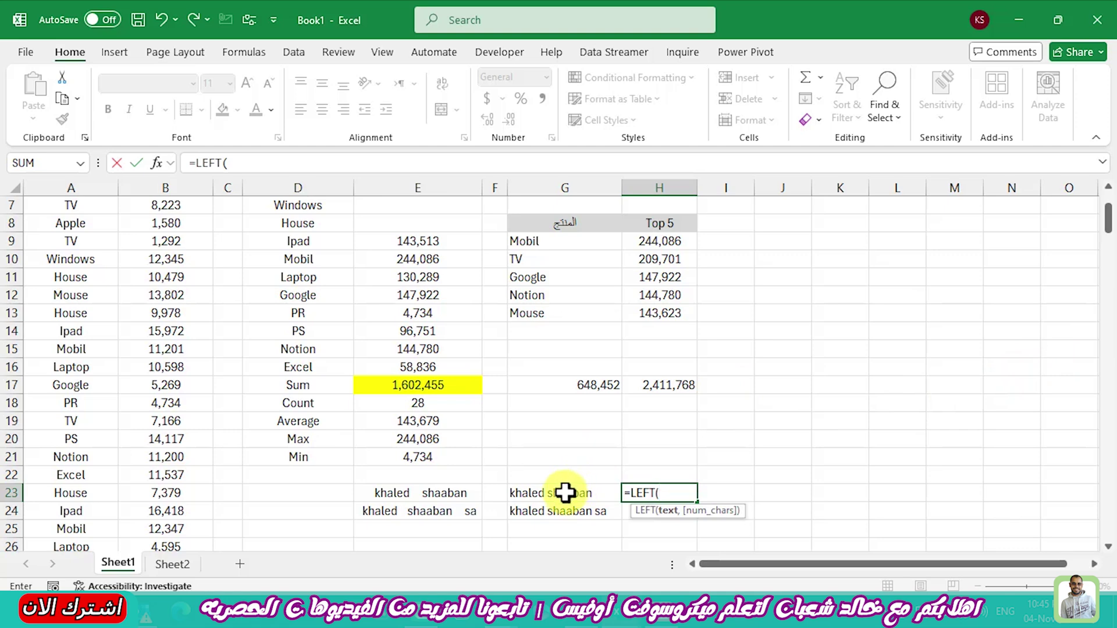
type("G23,")
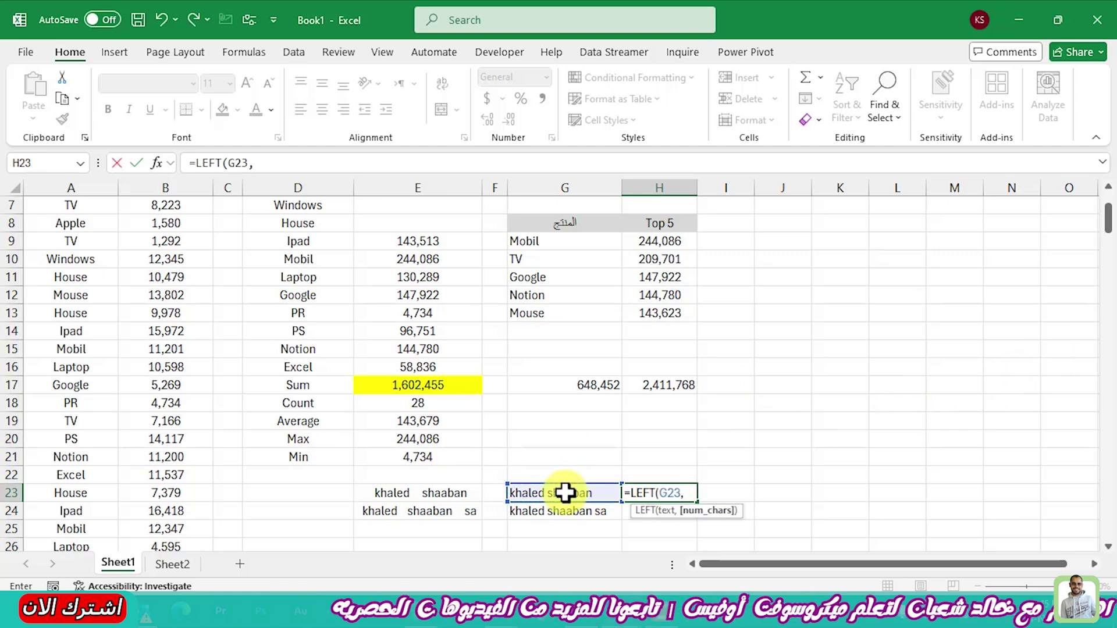
type("2")
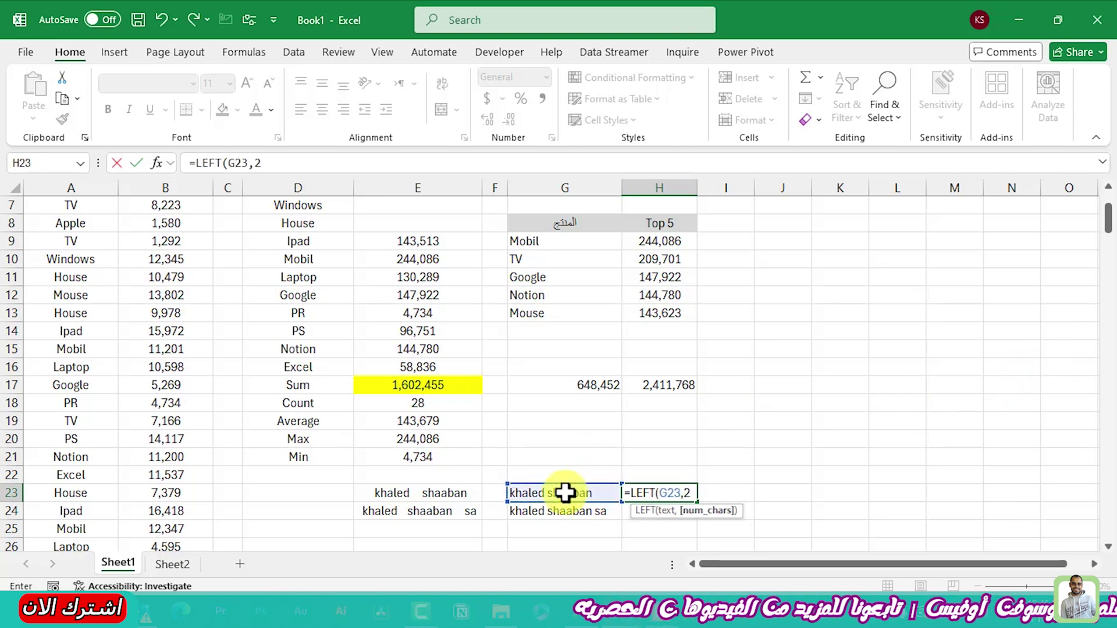
key("Return")
key("Up")
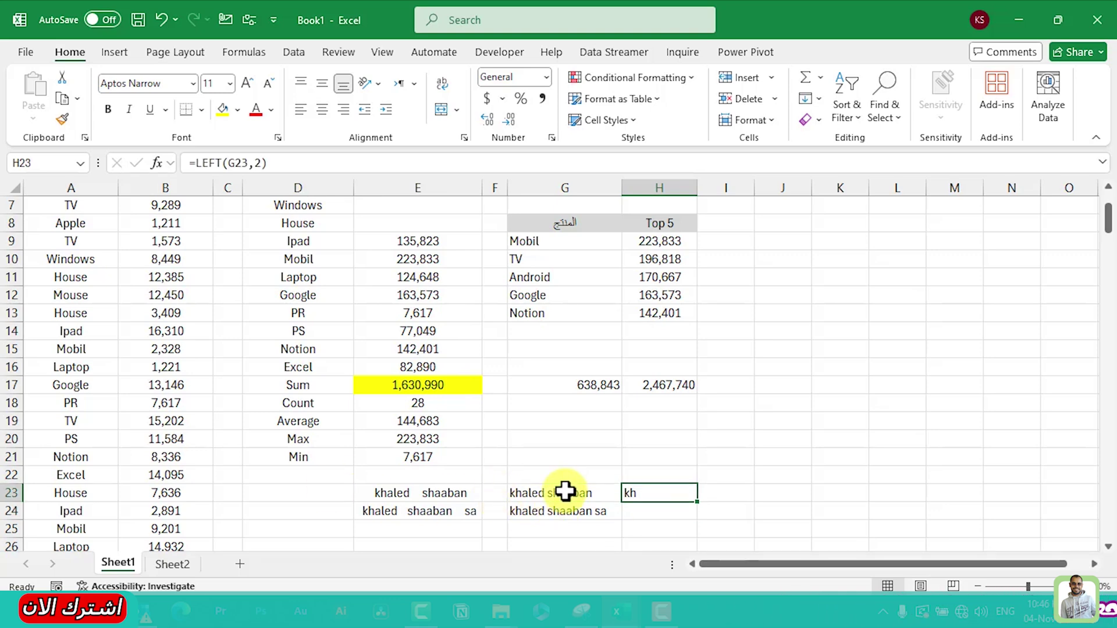
left_click(257, 164)
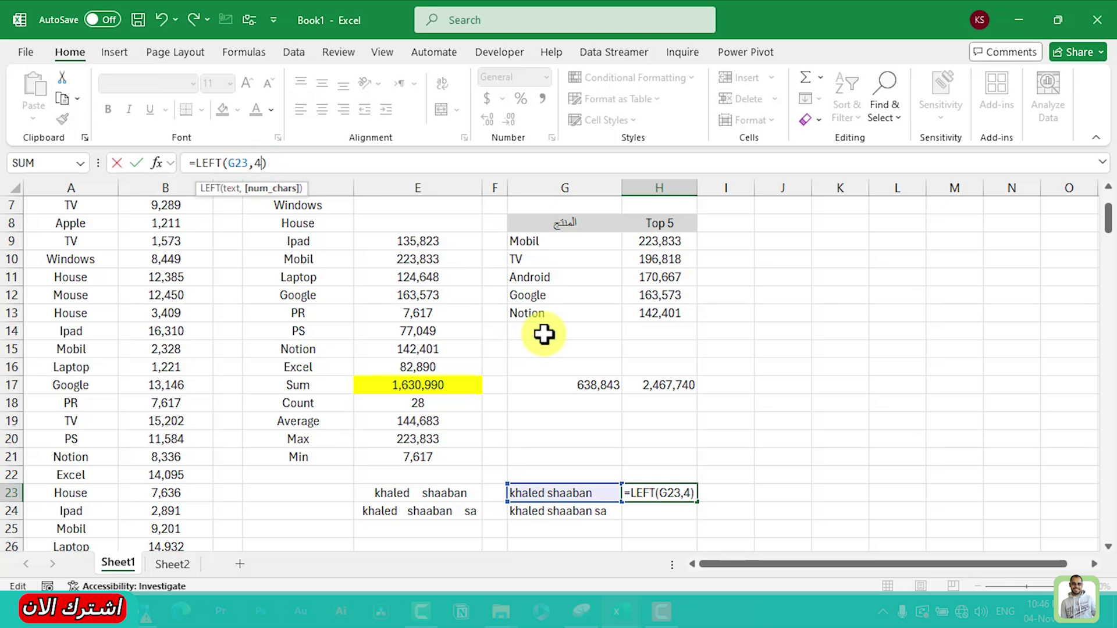
key("Return")
key("Up")
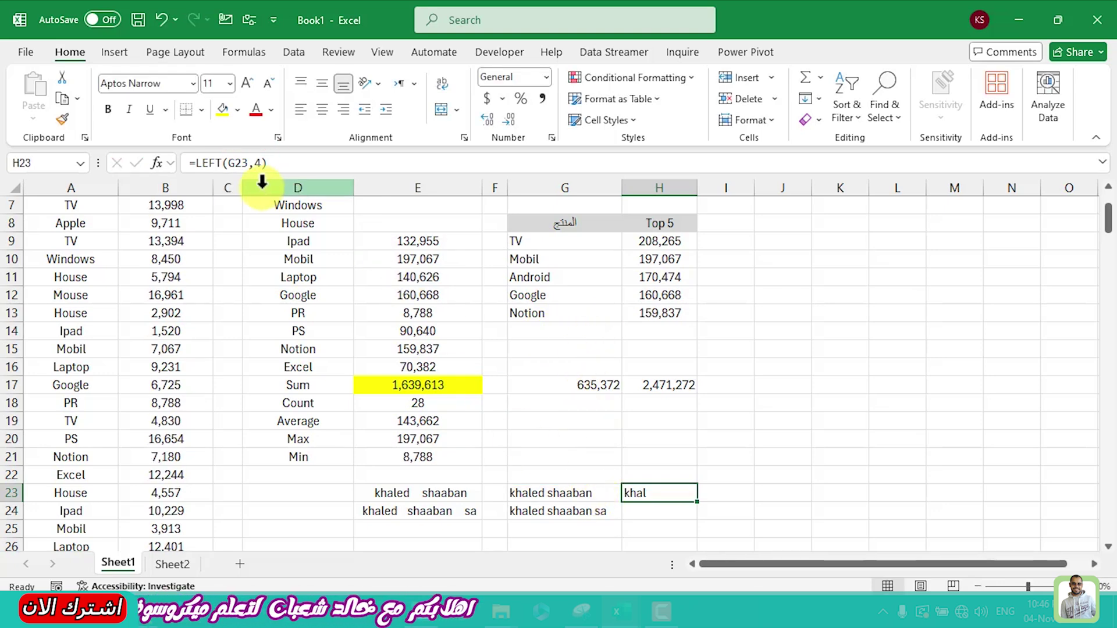
left_click(669, 510)
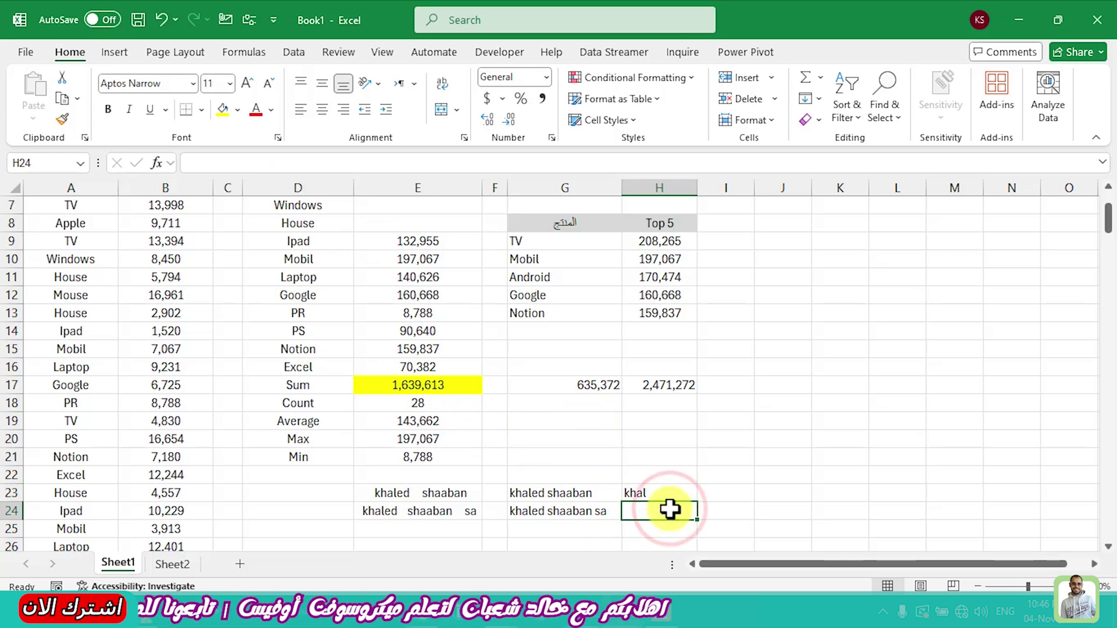
Step: Enter =RIGHT(G24,2) in H24 to return the last two characters
type("=RIGHT(")
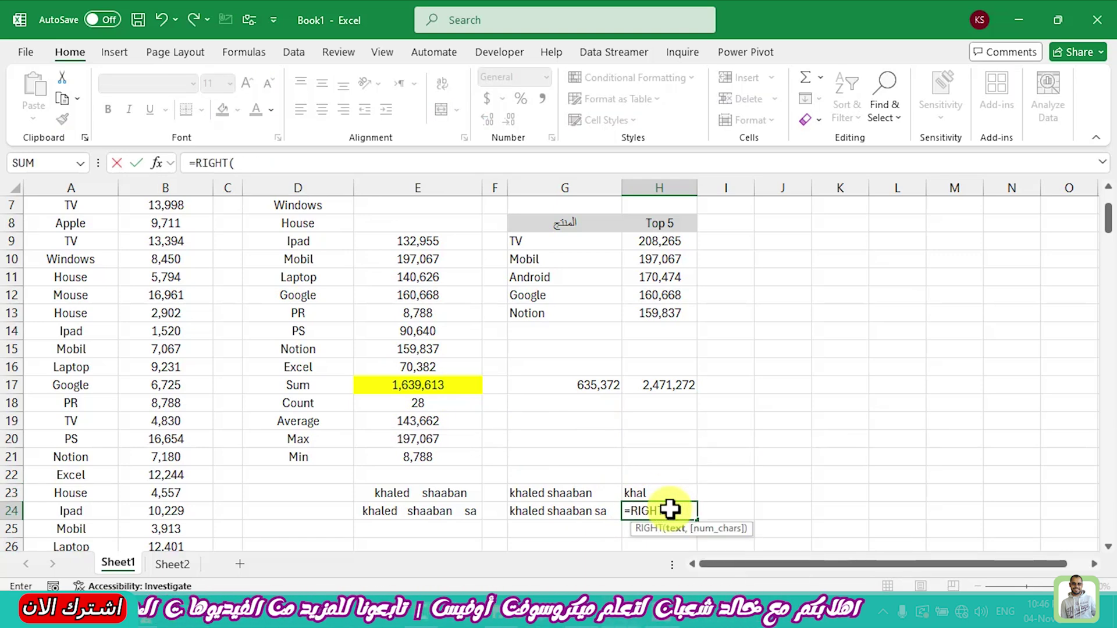
left_click(549, 510)
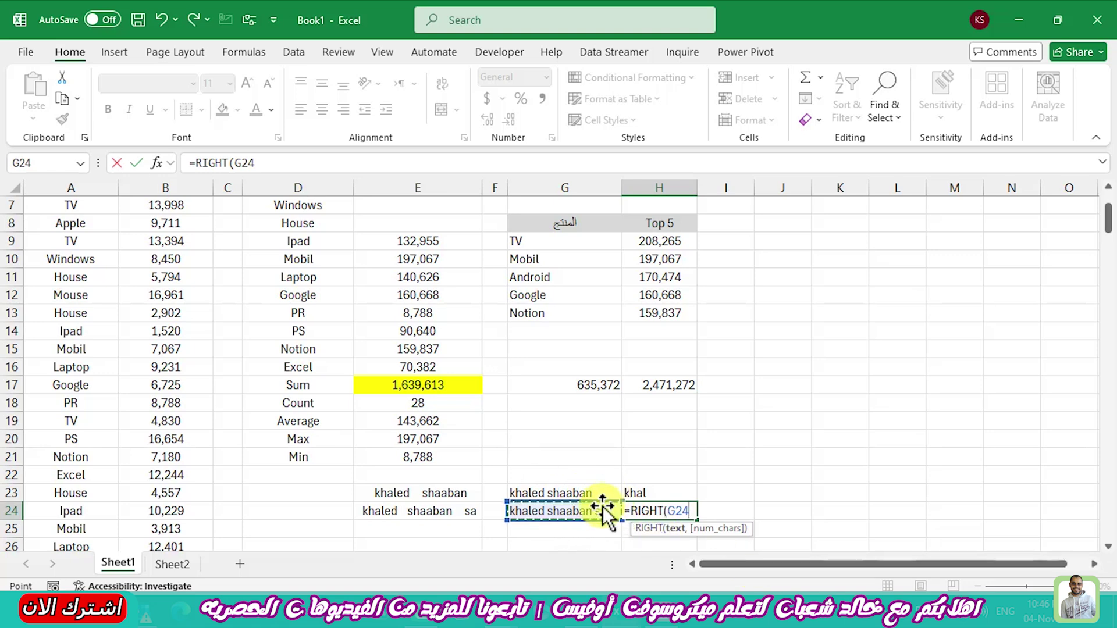
type(",")
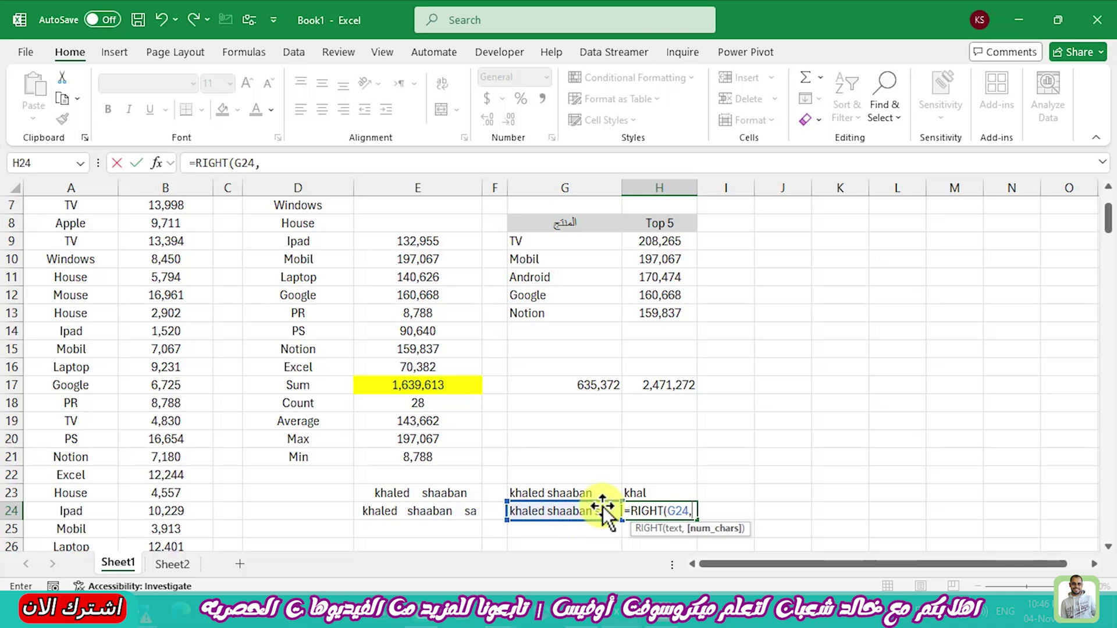
type("4")
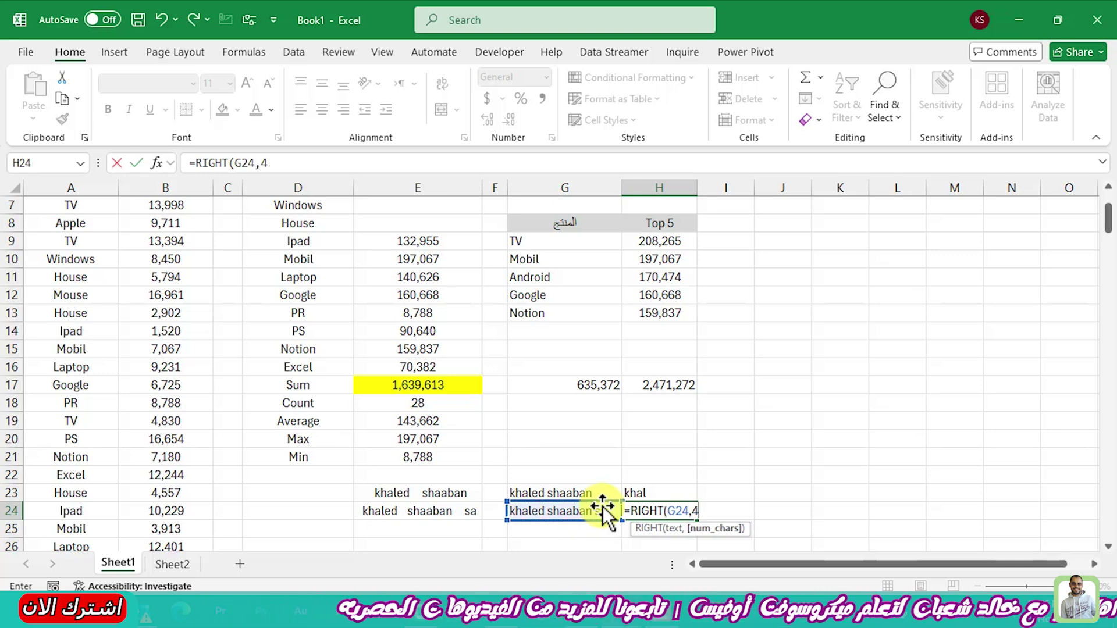
key("BackSpace")
type("2")
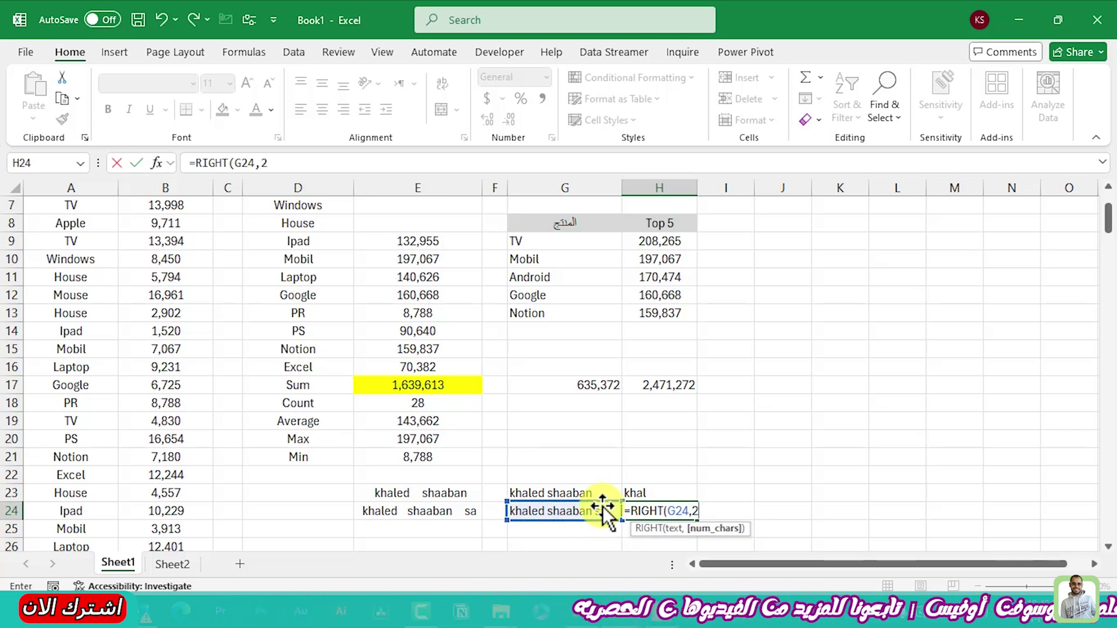
left_click(685, 509)
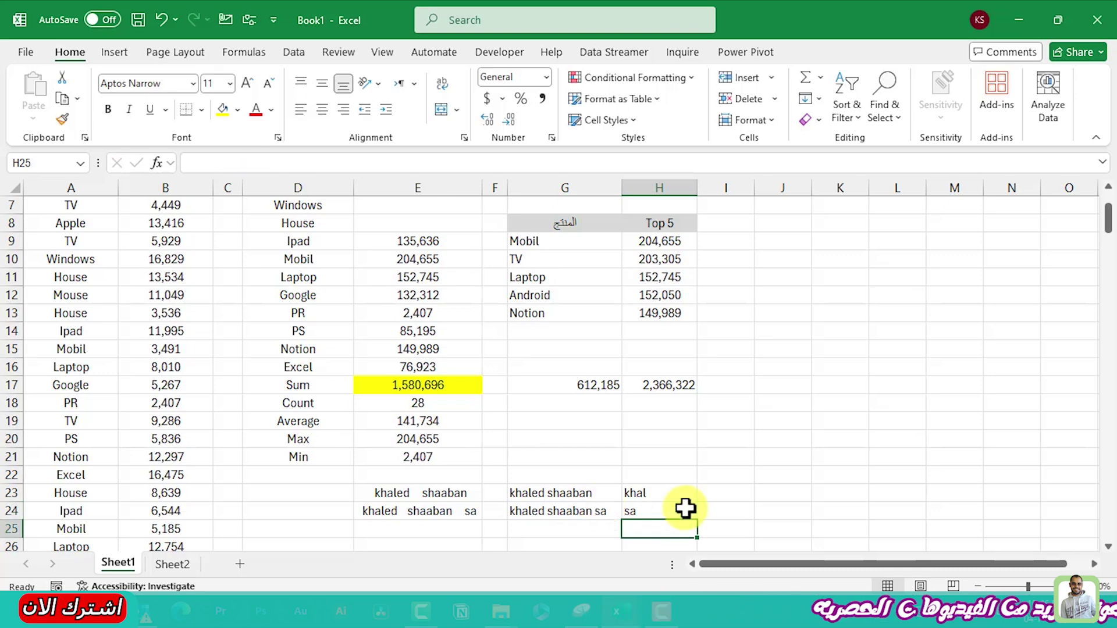
Step: Inspect the TRIM formulas behind G24 and G23
left_click(574, 511)
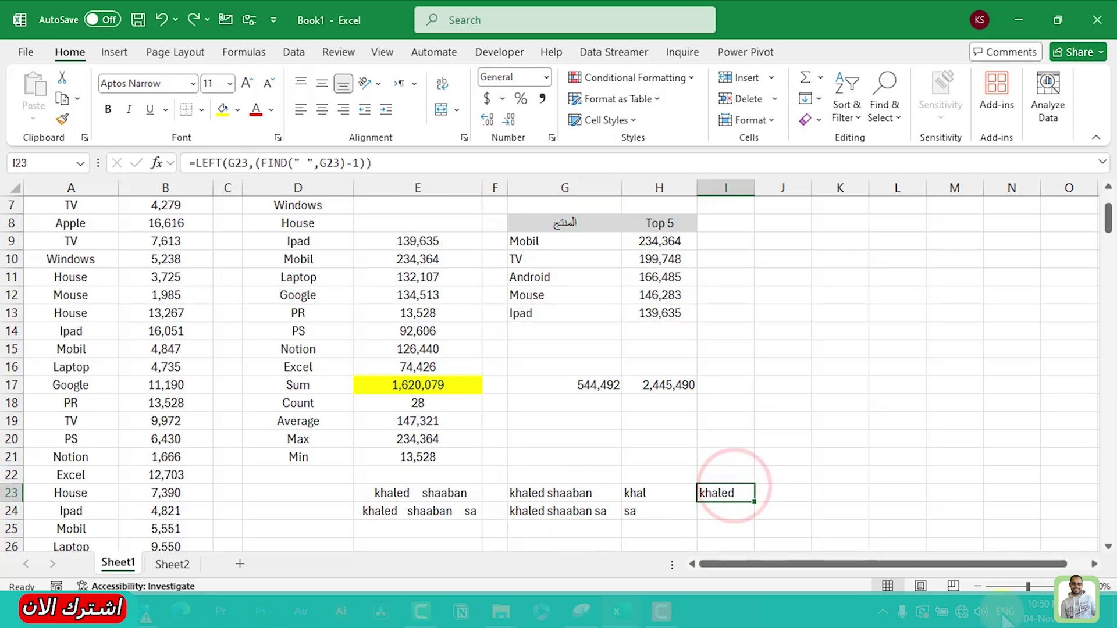
key("Delete")
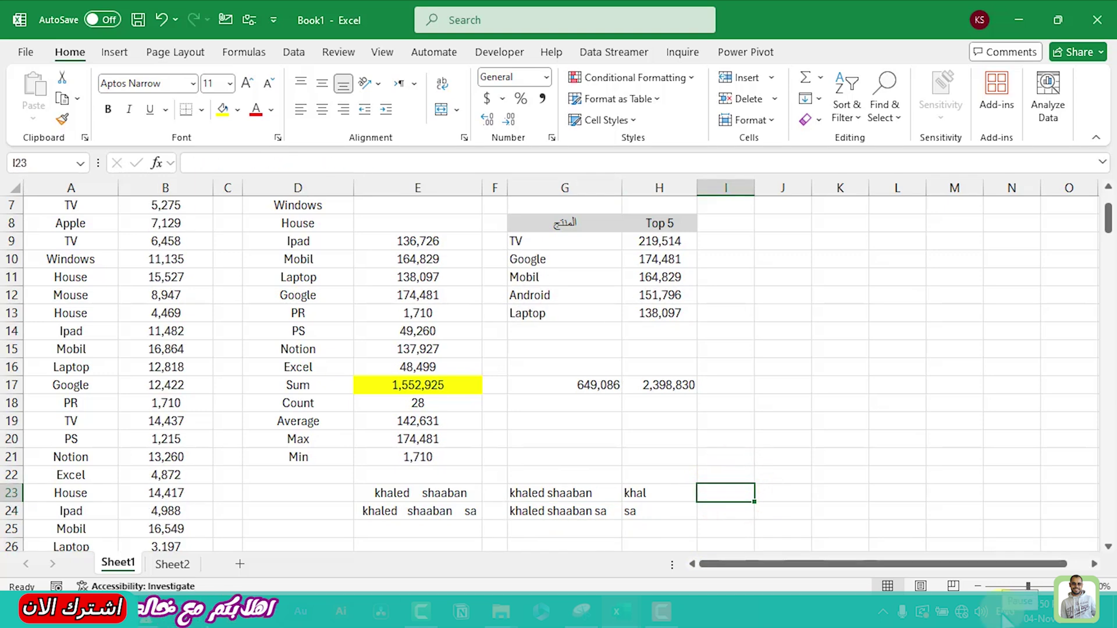
key("Left")
key("Left")
key("Left")
key("Left")
key("Right")
key("Right")
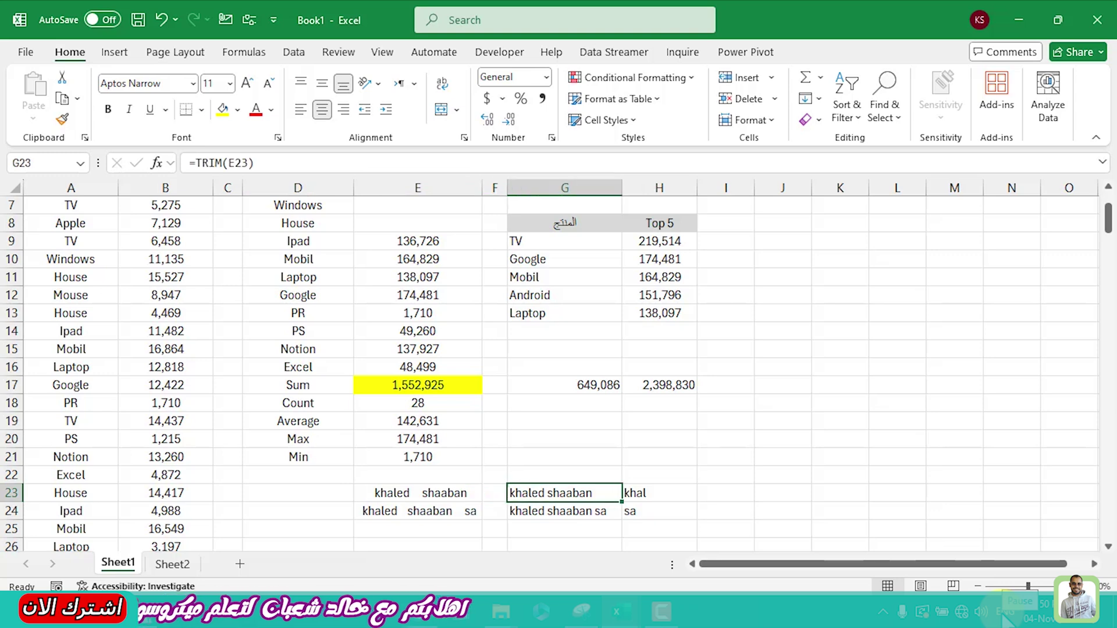
key("Right")
key("Right")
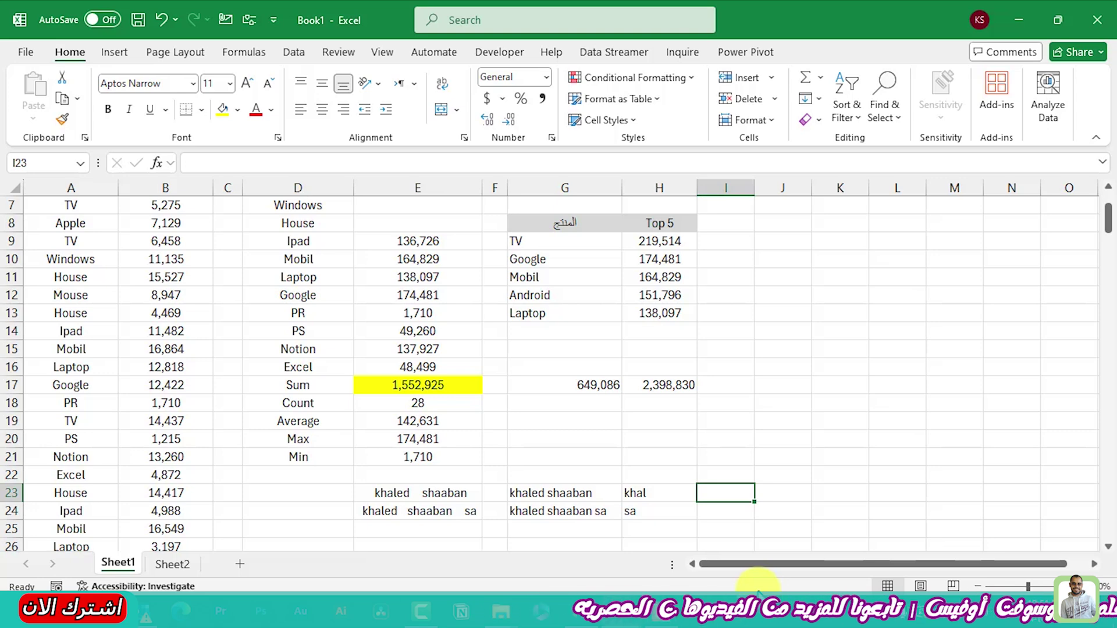
type("=")
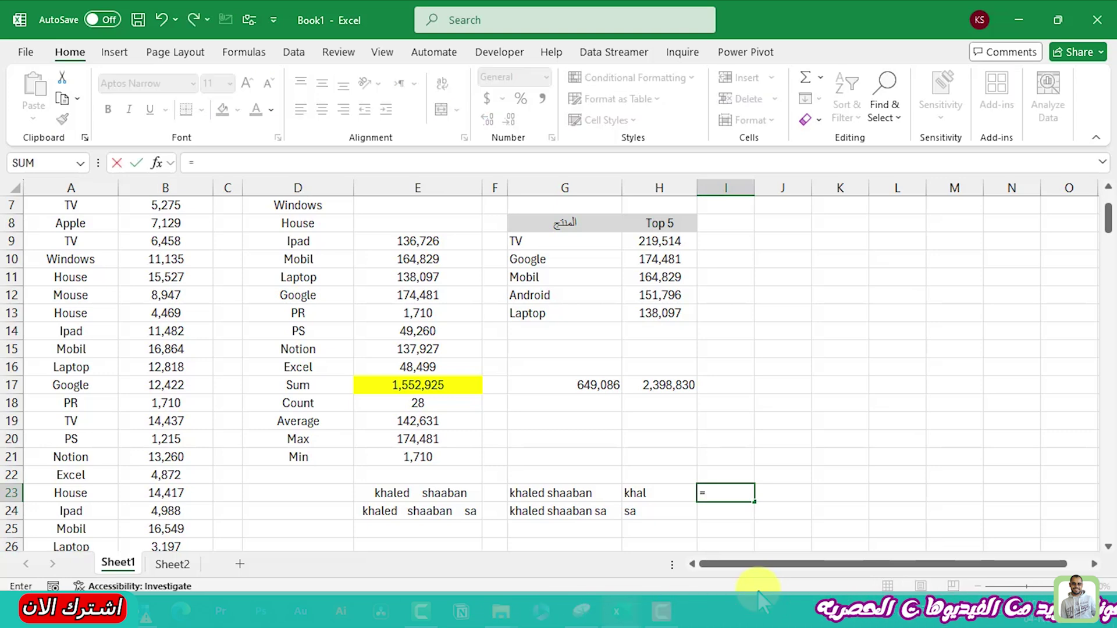
type("FIND(\" \",")
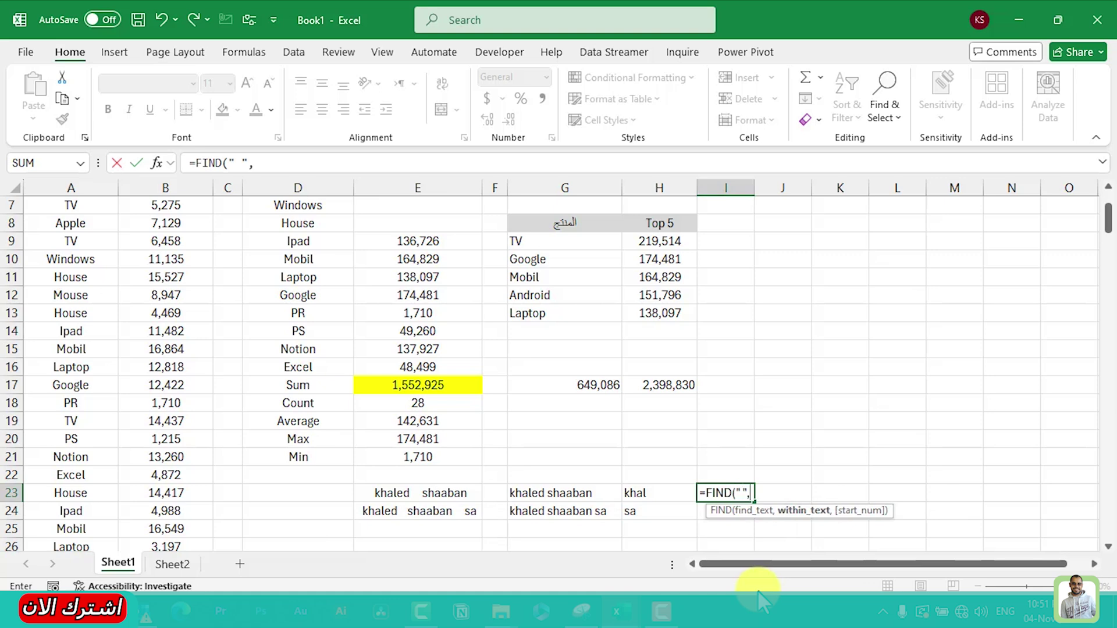
Step: Enter =FIND(" ",G23) in I23 to locate the space in the name
left_click(525, 491)
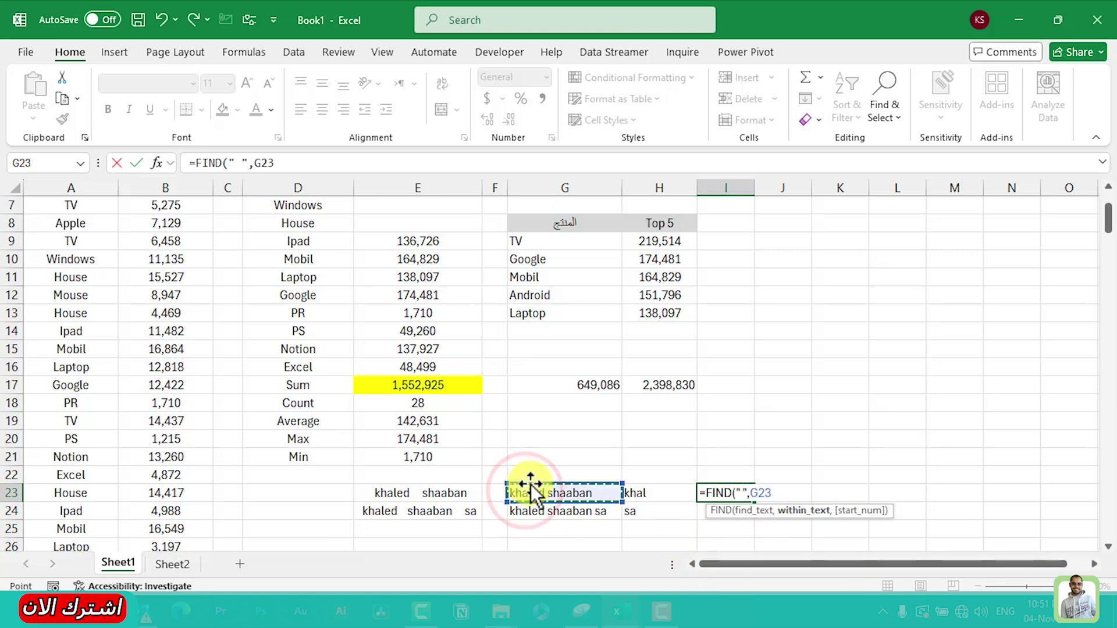
key("Return")
key("Up")
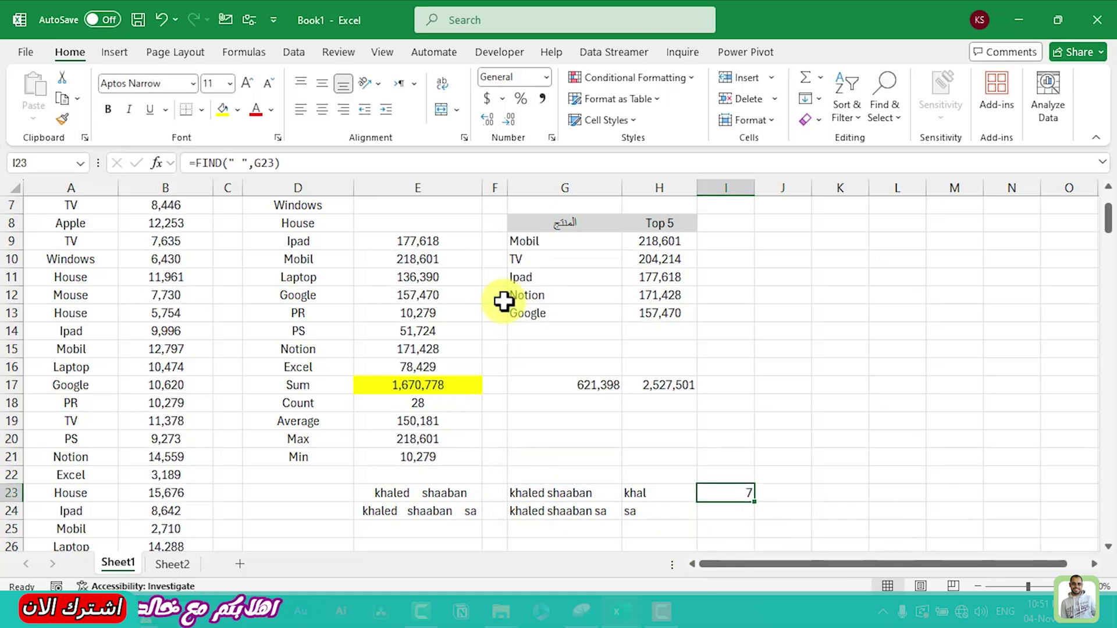
Step: Rewrite I23 as =LEFT(G23,FIND(" ",G23)-1) to extract the first word
key("F2")
key("Home")
key("Right")
type("LEFT(")
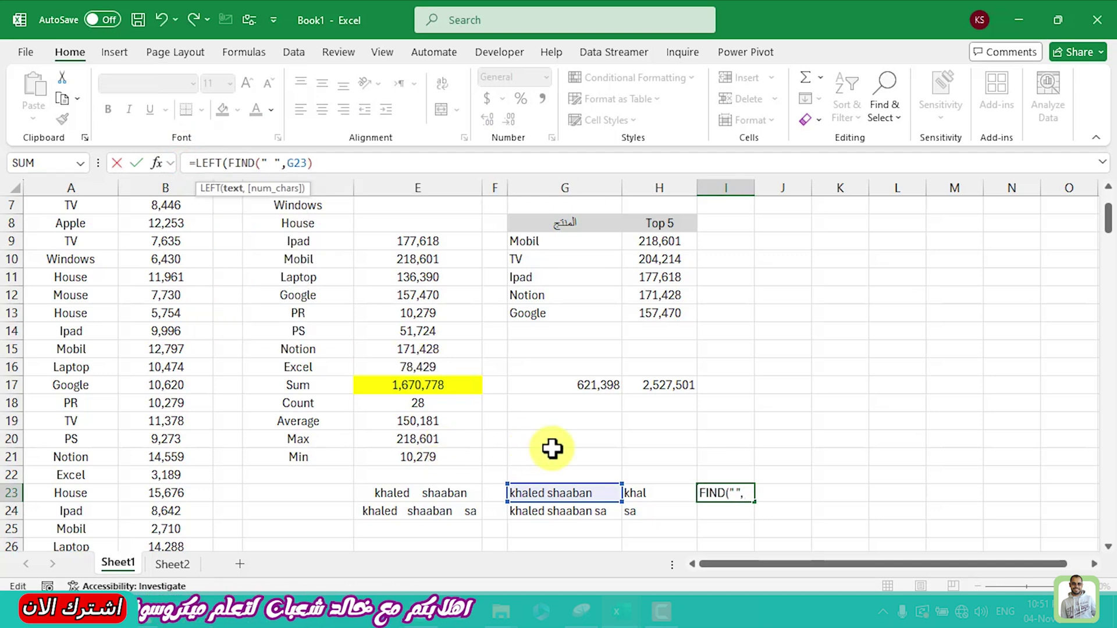
left_click(552, 494)
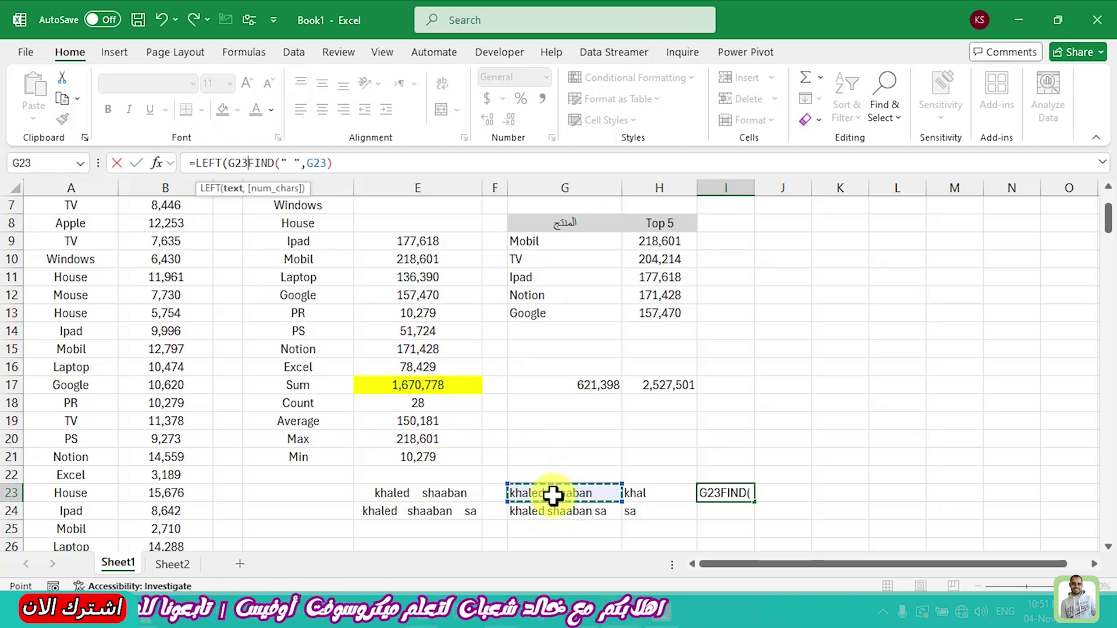
type(",")
left_click(356, 162)
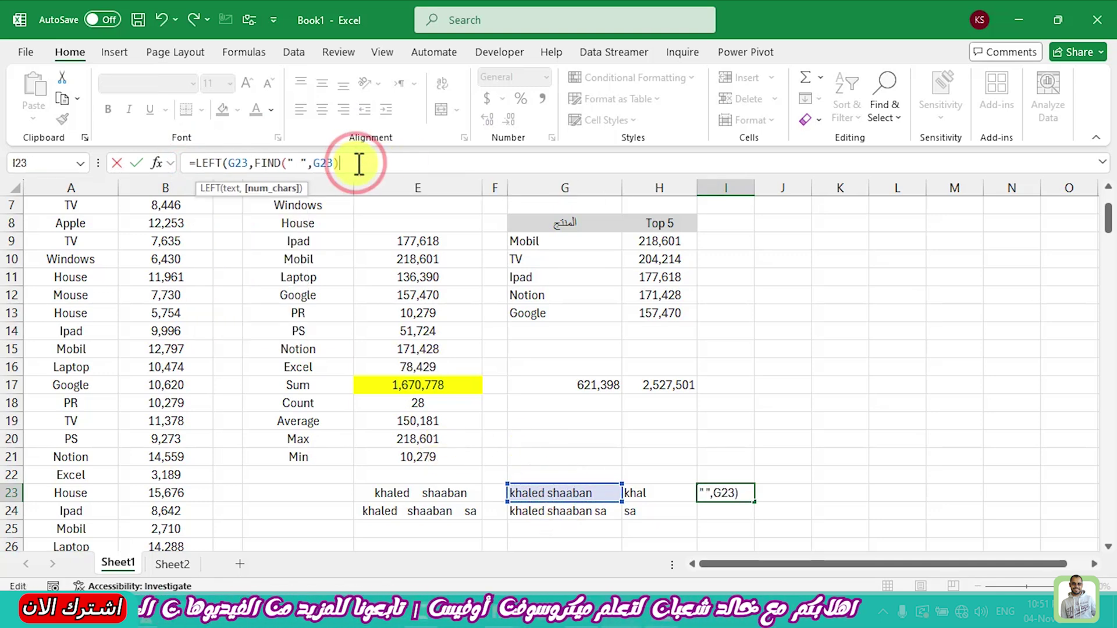
type("-1")
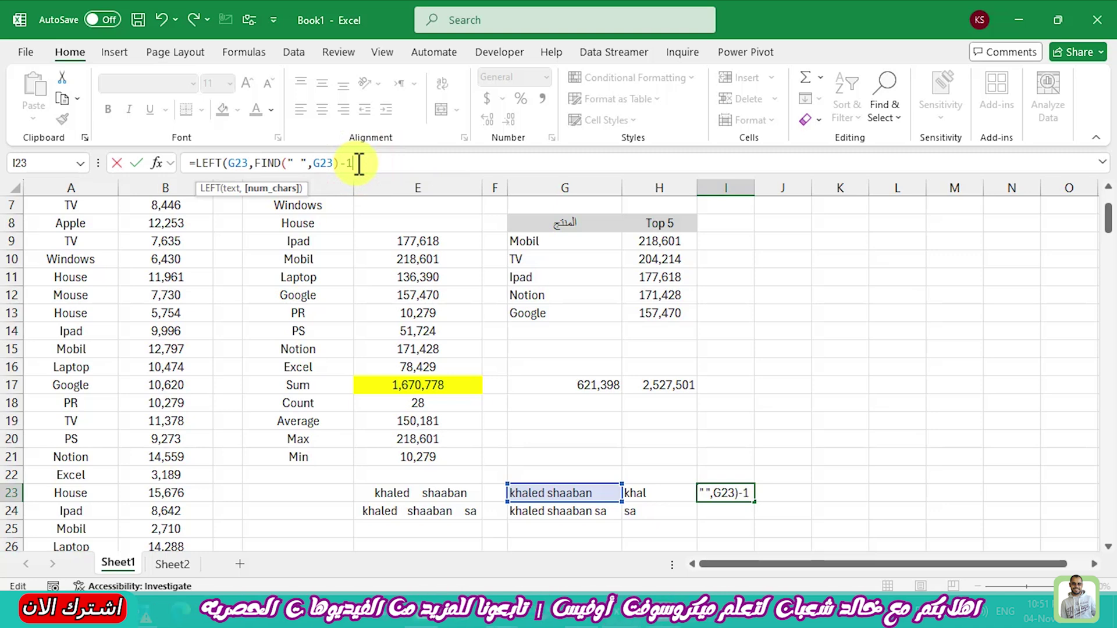
key("Return")
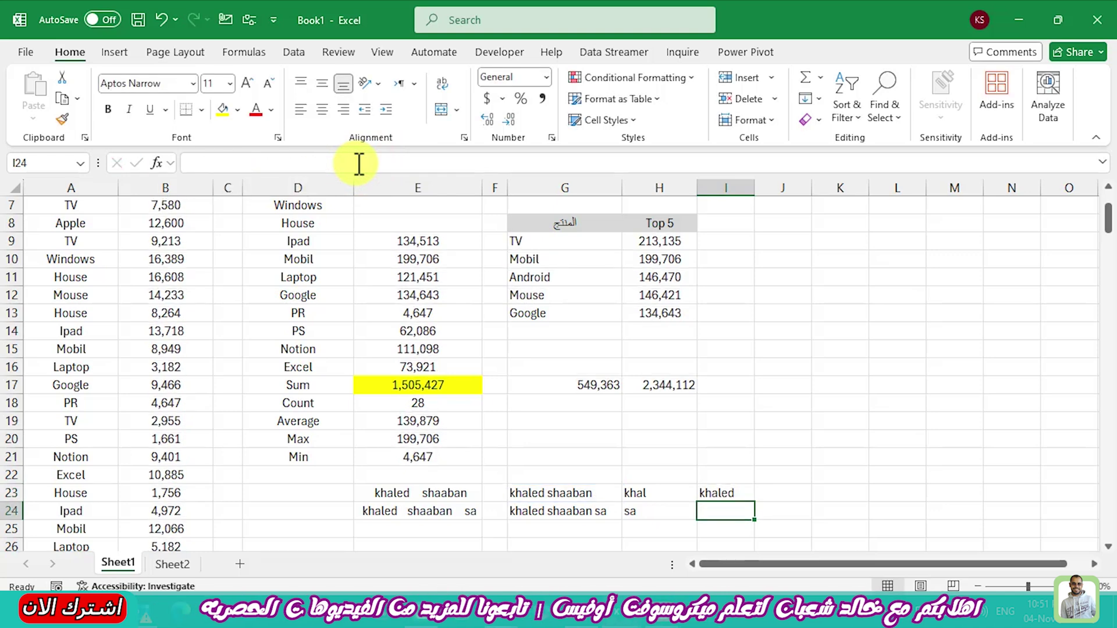
Step: Replace the first word in E23 with a different first name so dependent cells update
key("Up")
key("Left")
key("Left")
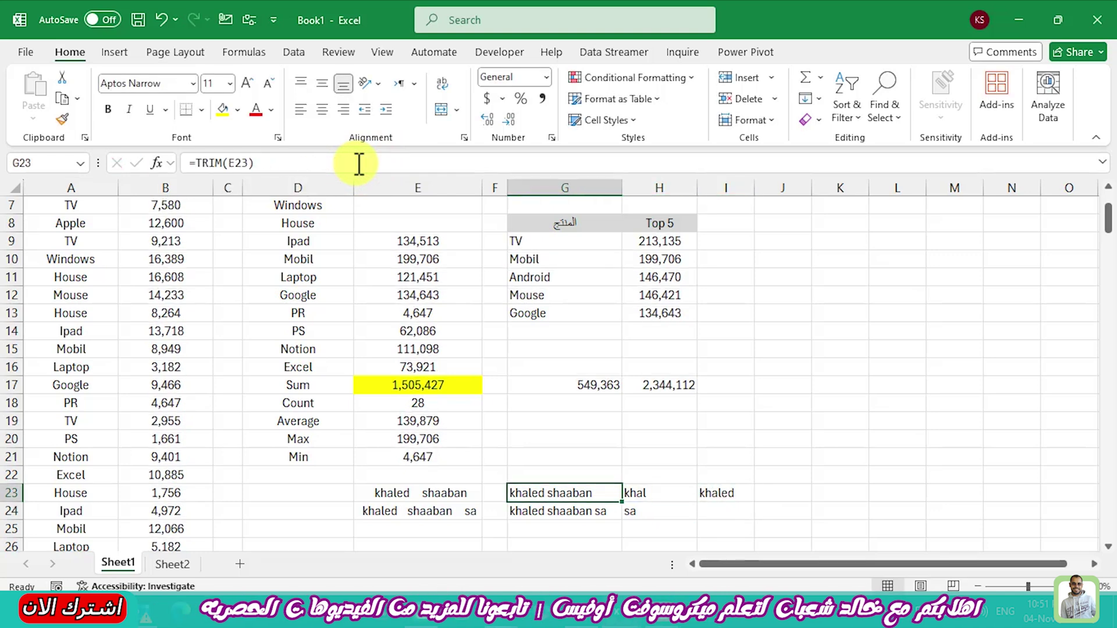
left_click(381, 493)
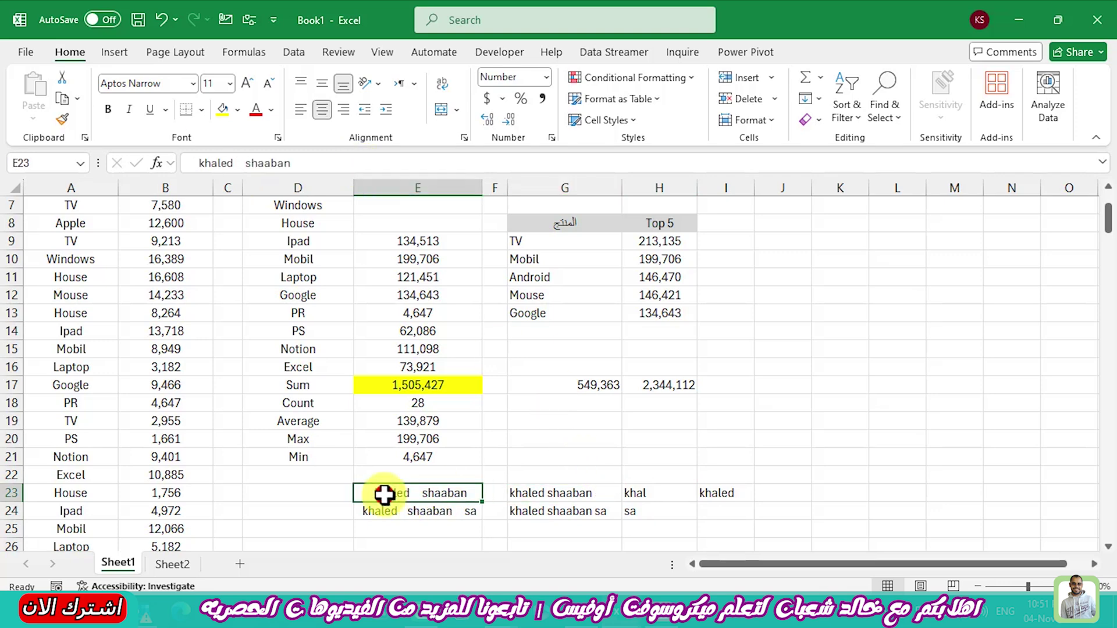
double_click(386, 494)
double_click(387, 493)
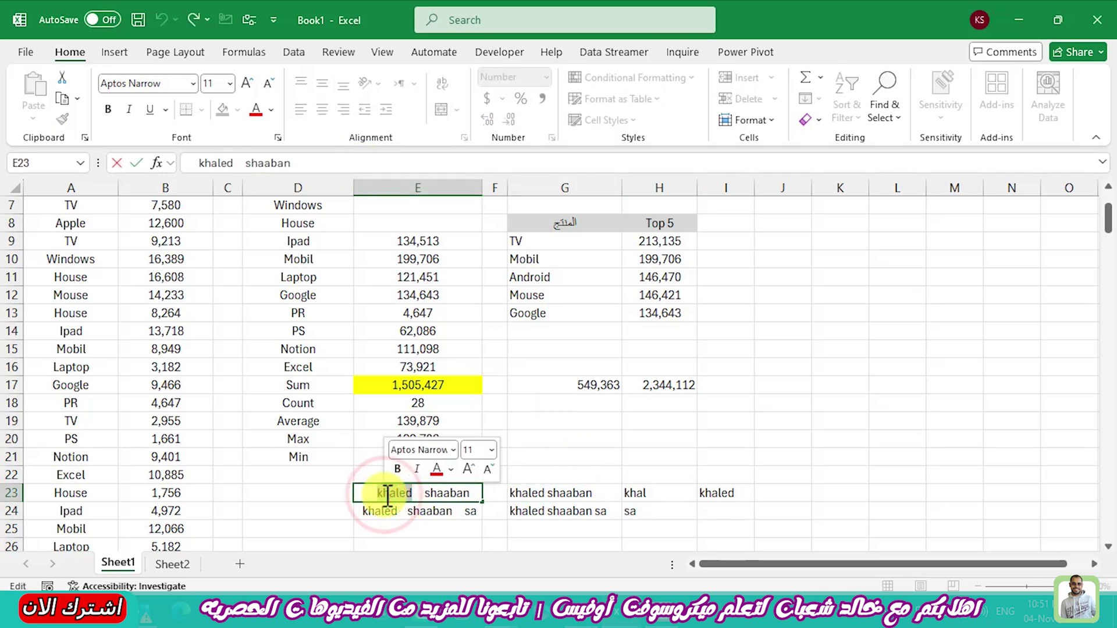
type("Mohamed1")
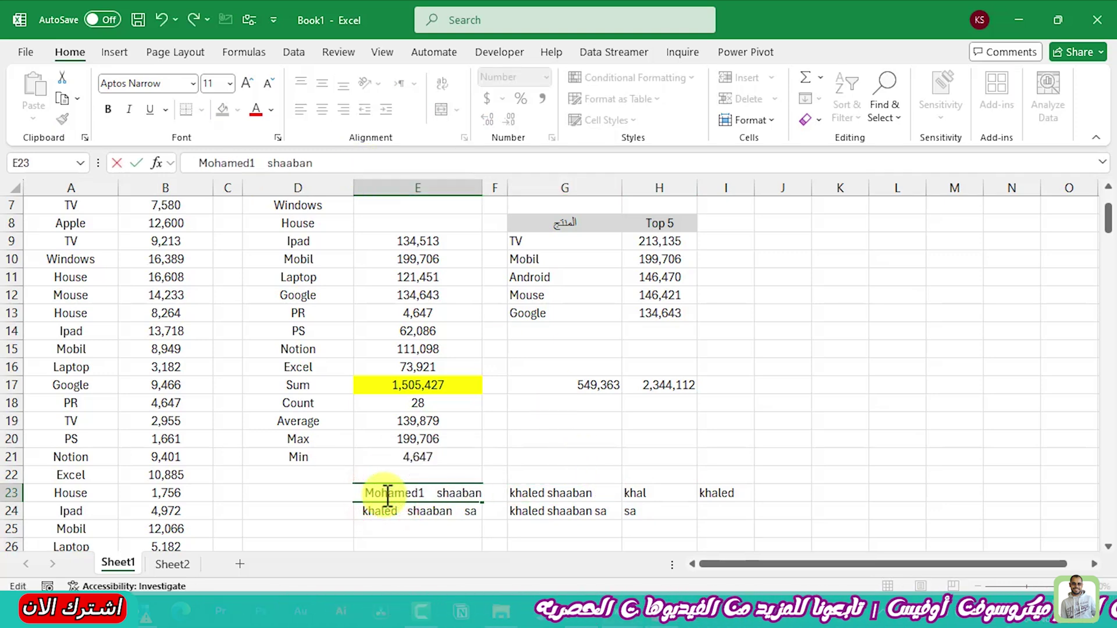
key("Return")
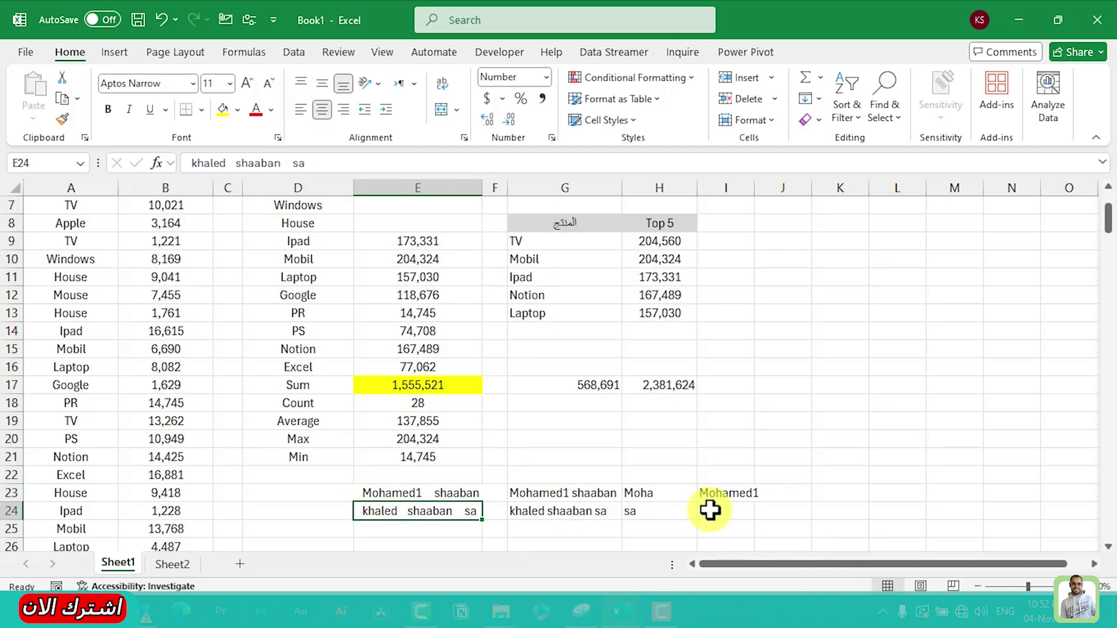
left_click(746, 500)
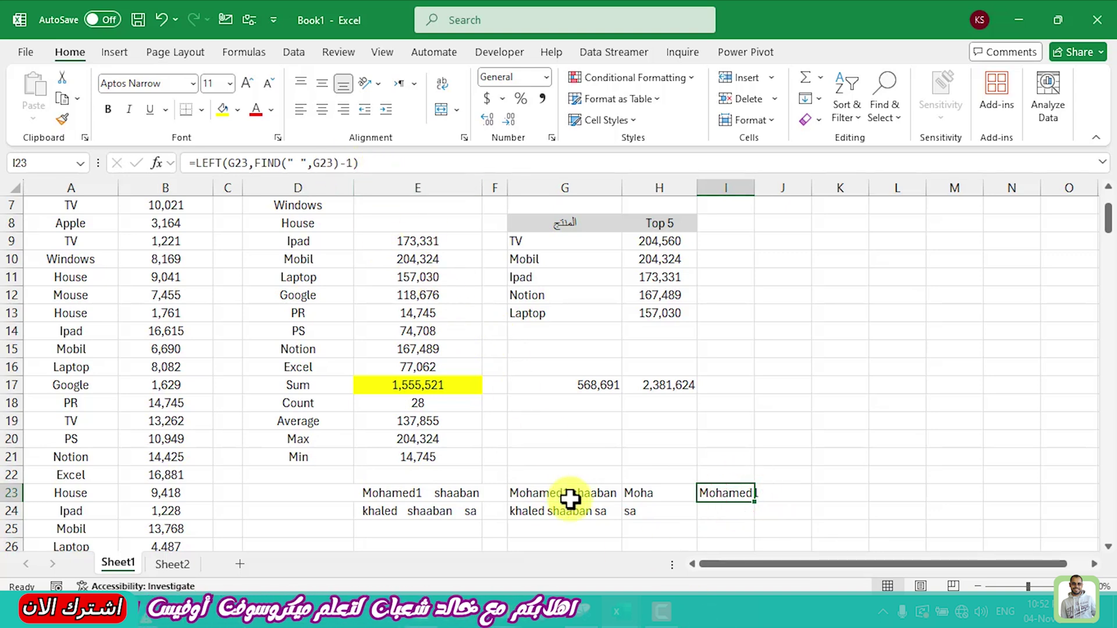
Step: Remove the -1 from I23's formula and autofit column I
left_click(348, 163)
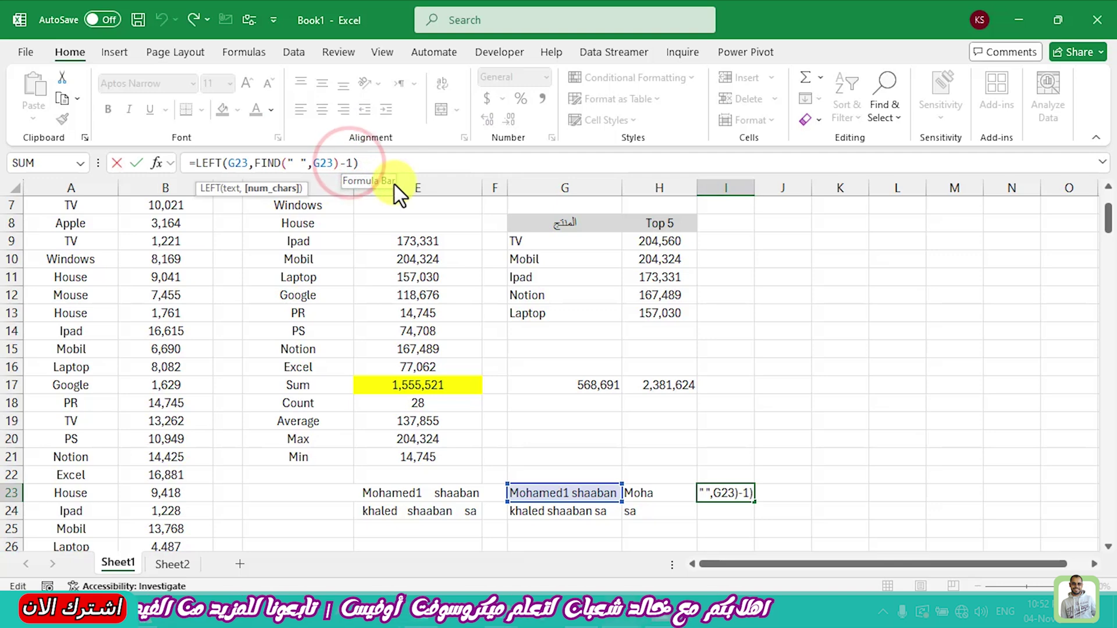
key("Return")
key("Up")
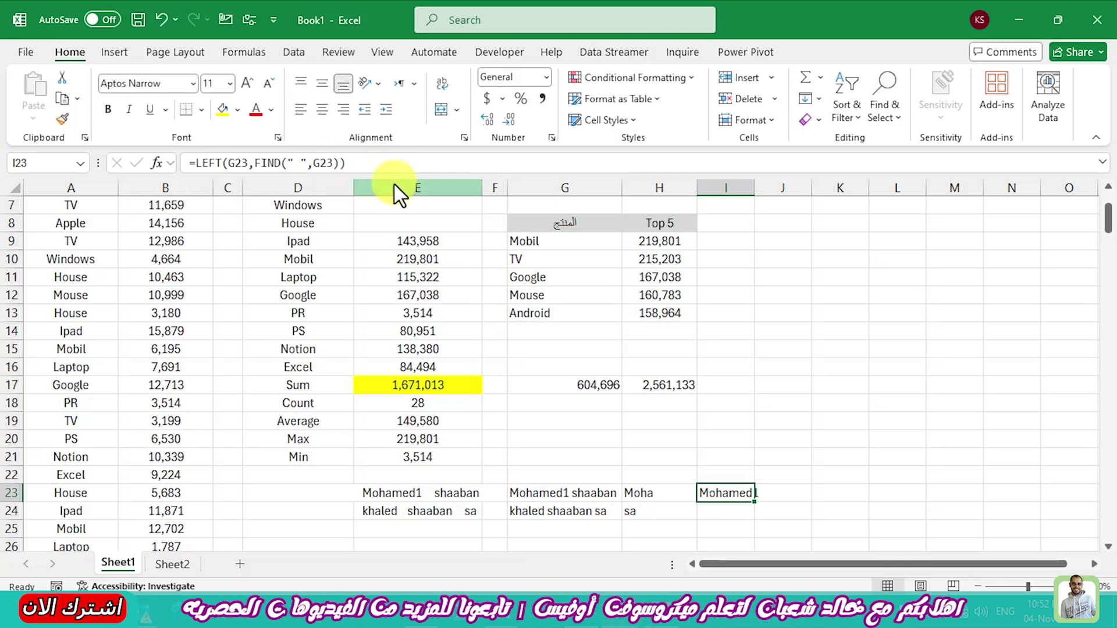
double_click(754, 189)
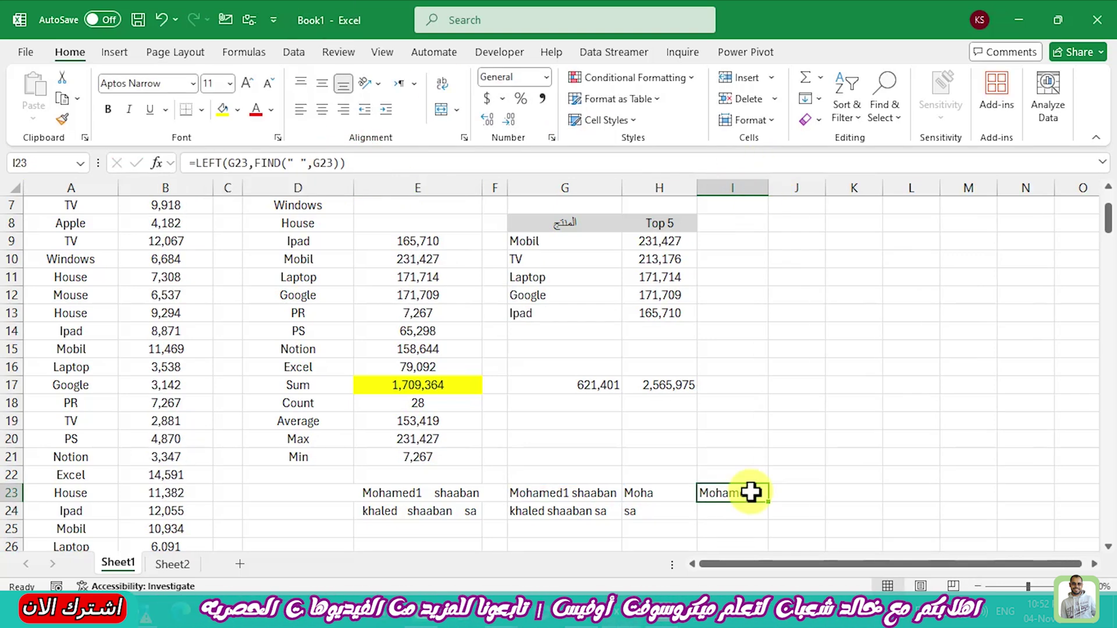
Step: Wrap I23's formula in TRIM, giving =TRIM(LEFT(G23,FIND(" ",G23)))
left_click(195, 162)
type("tr")
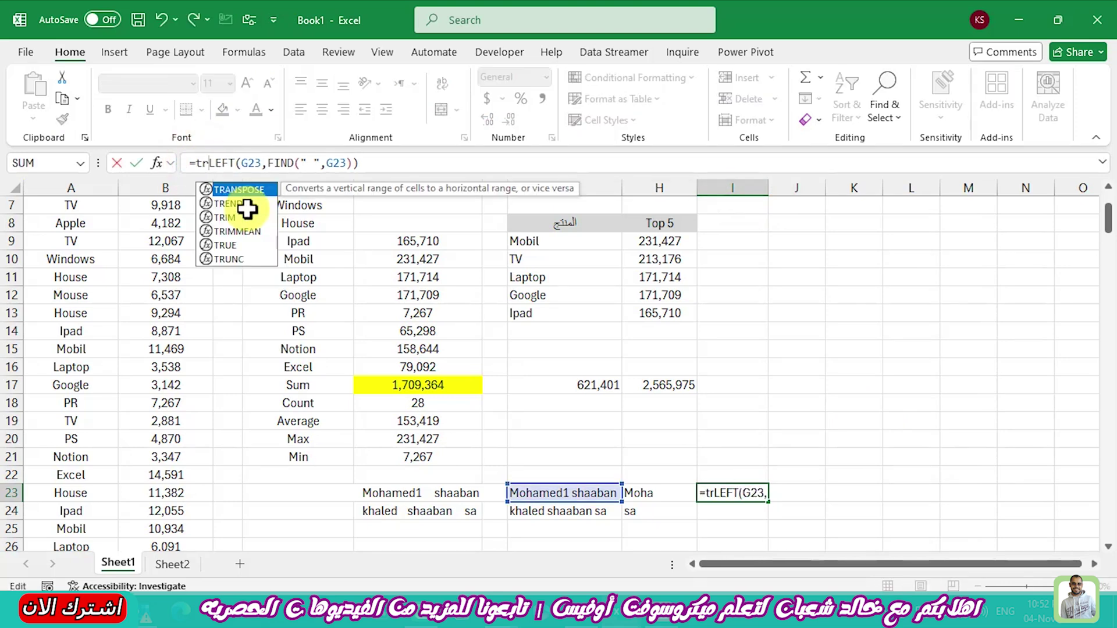
double_click(233, 217)
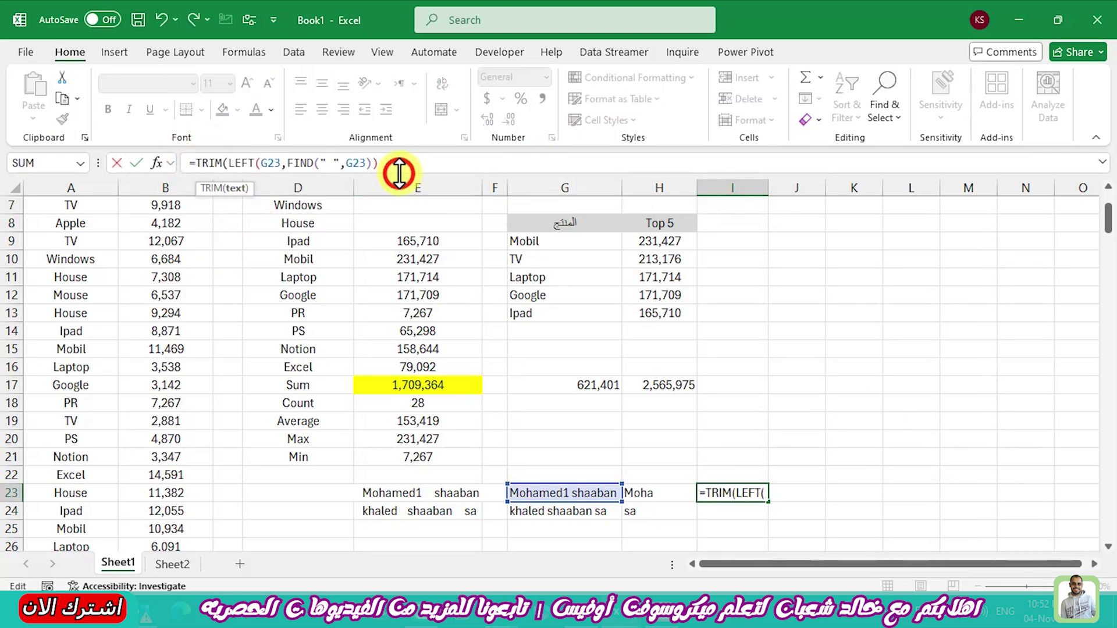
left_click(401, 156)
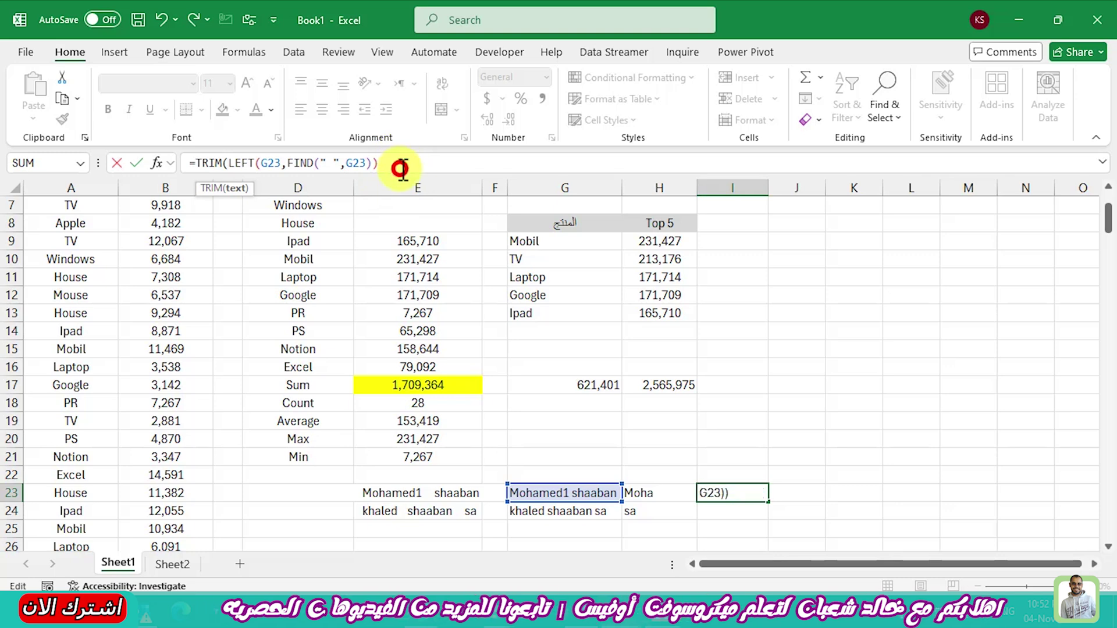
type(")")
key("Return")
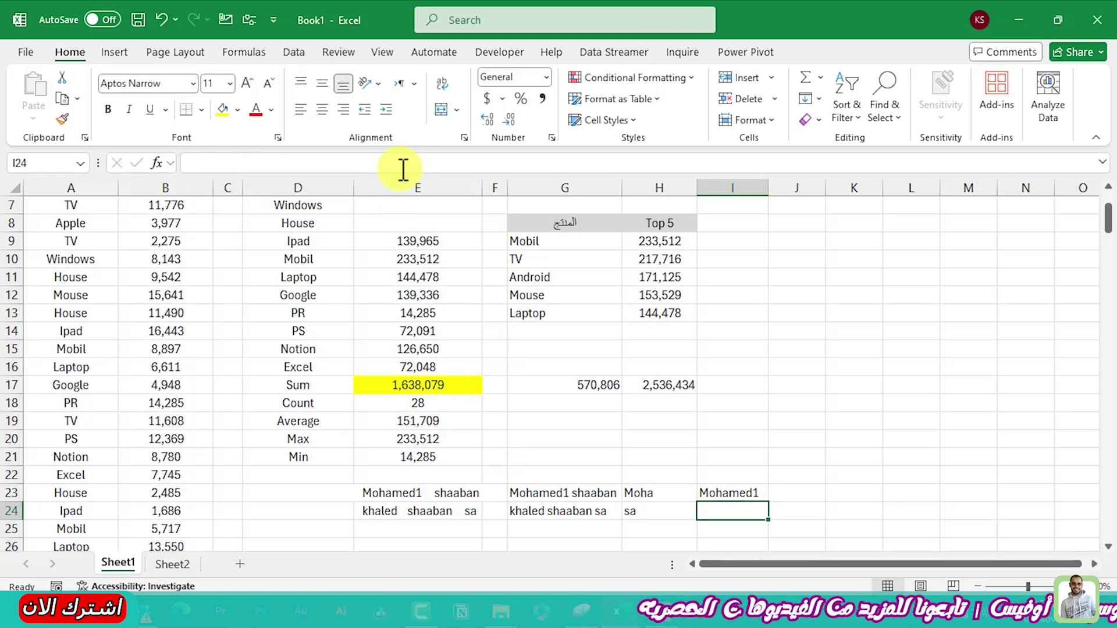
left_click(757, 496)
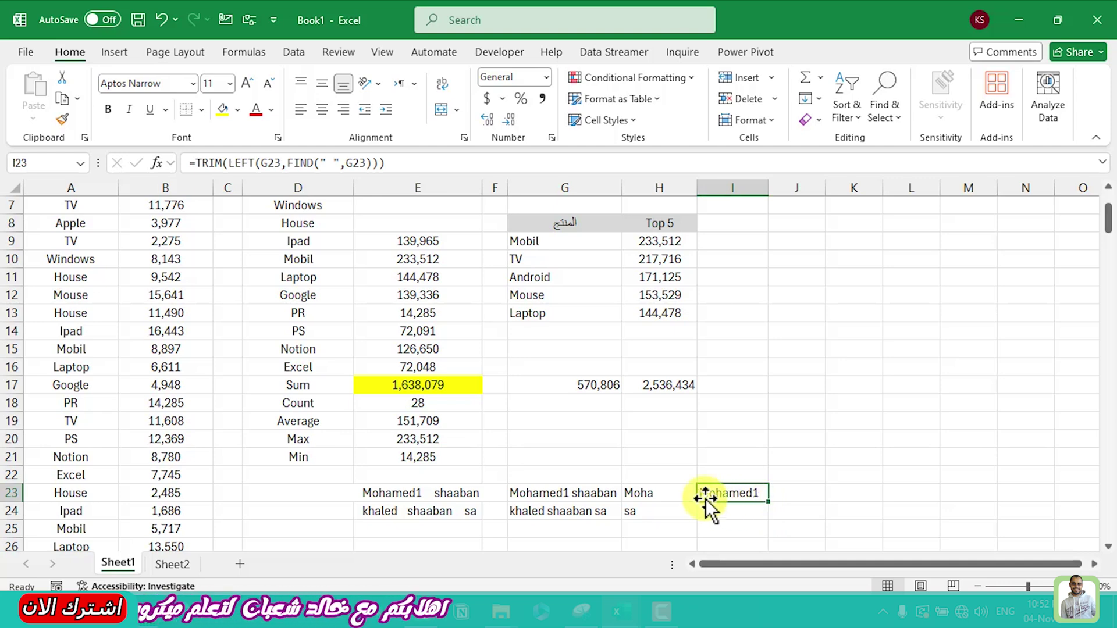
left_click(417, 511)
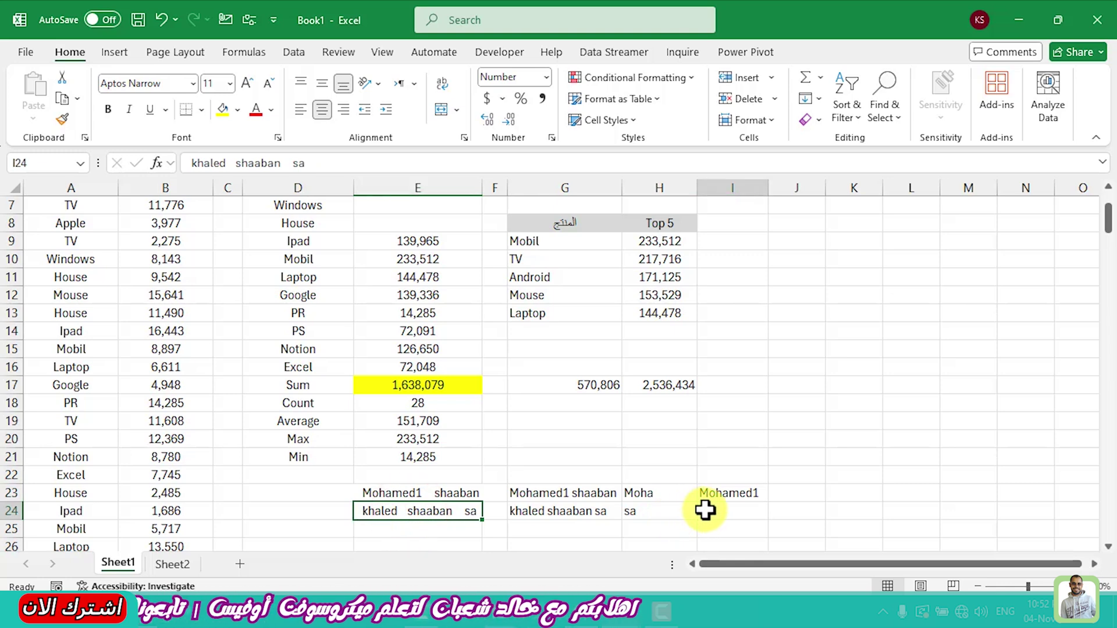
left_click_drag(706, 510, 437, 489)
left_click(419, 498)
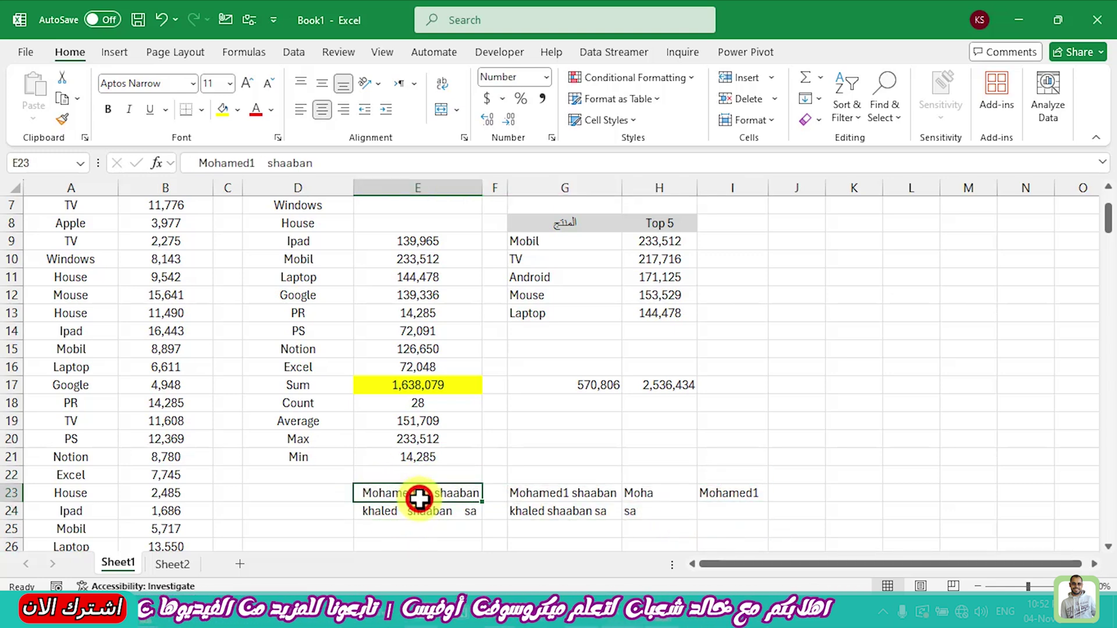
left_click(796, 273)
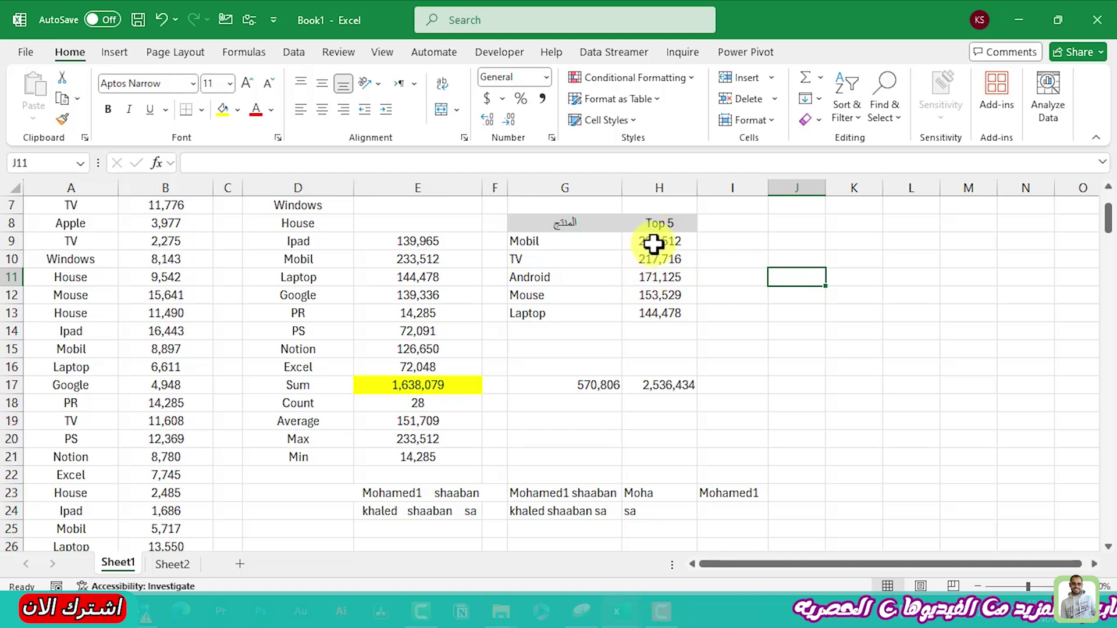
left_click(808, 240)
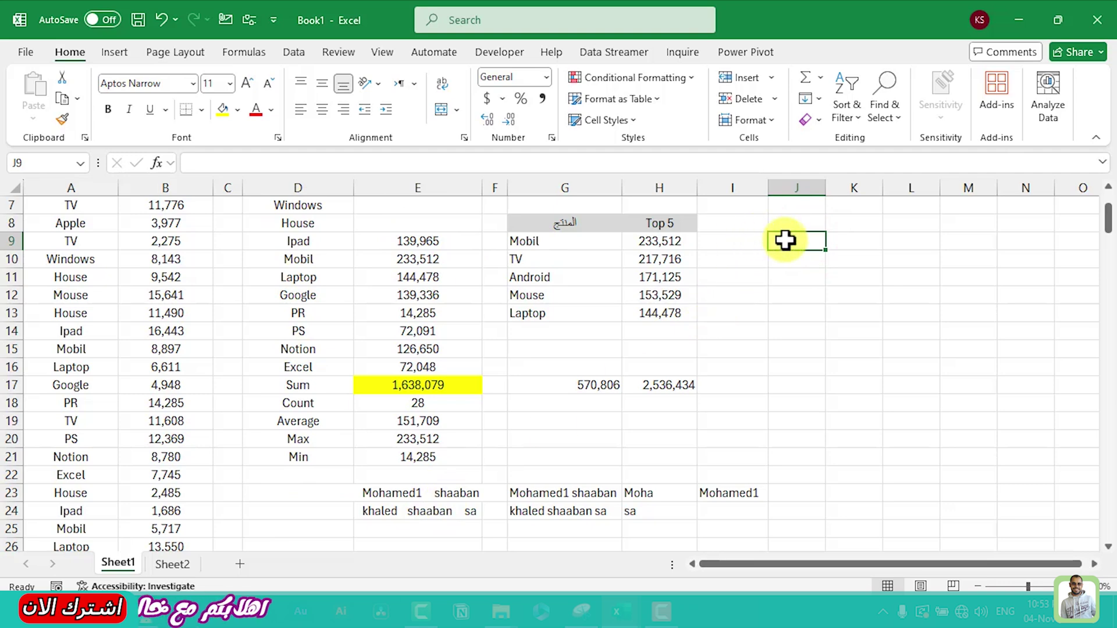
Step: Enter =MID(H9,2,1) in J9 to return the second digit of H9's Top 5 value
type("=mid")
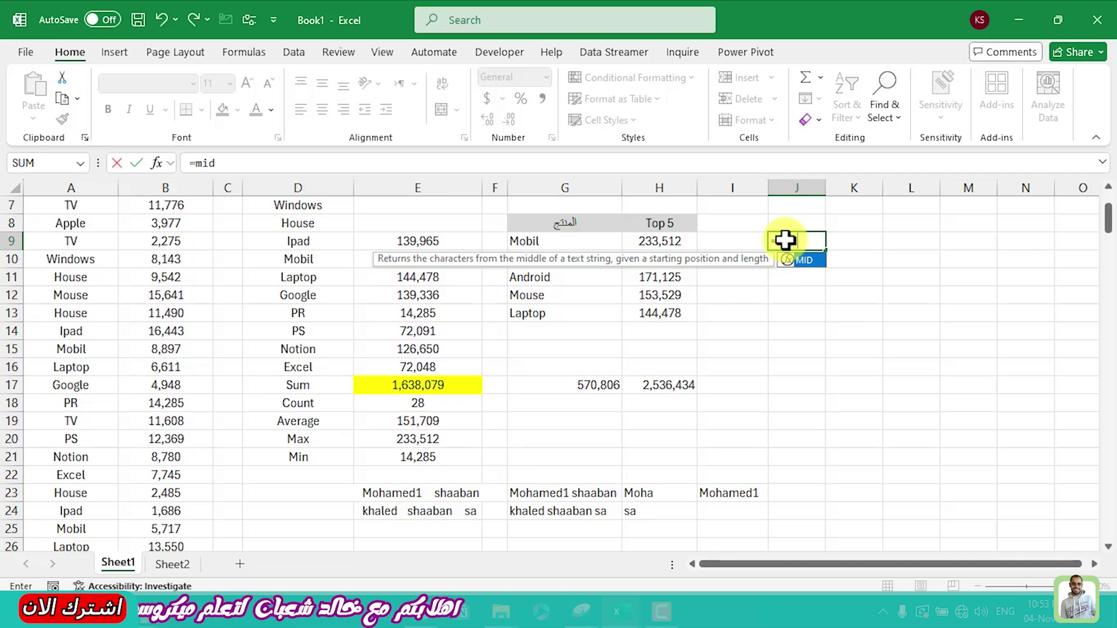
key("Tab")
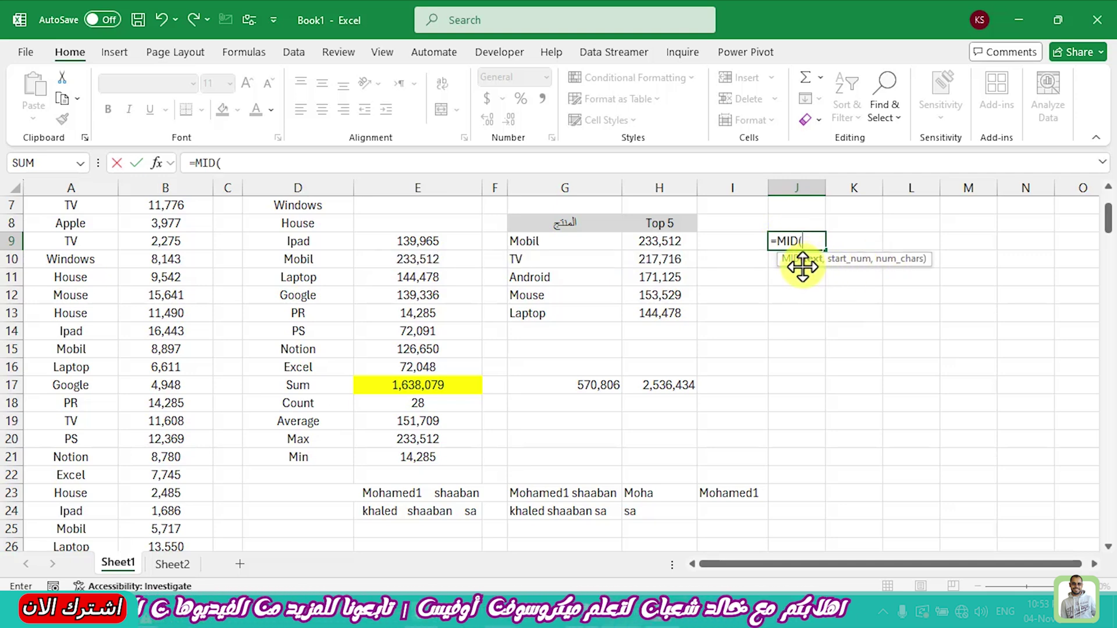
left_click(667, 240)
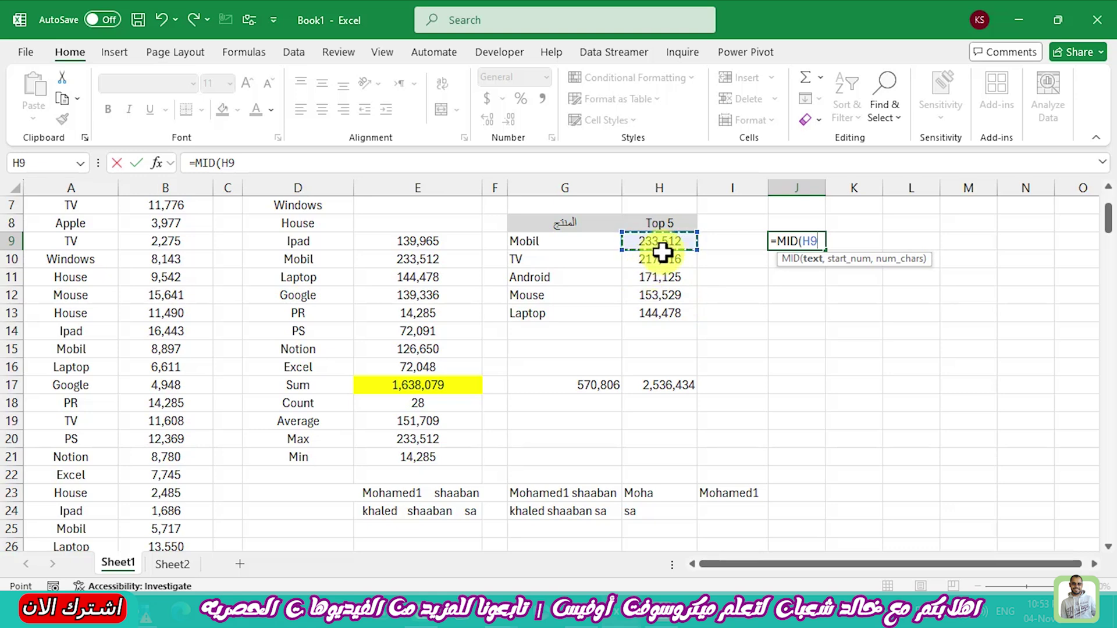
type(",")
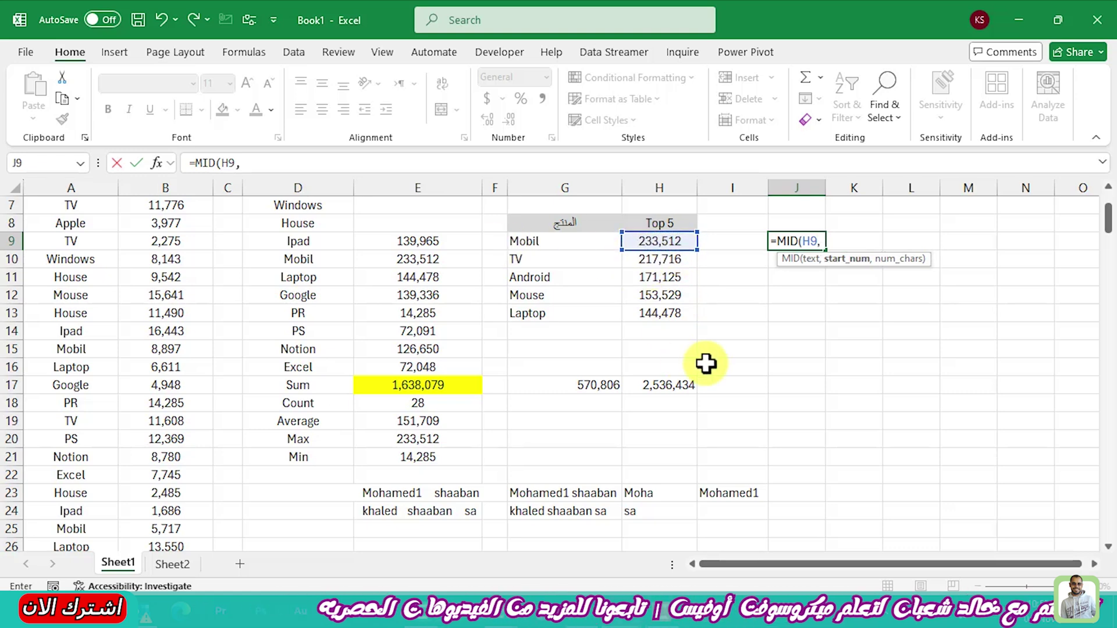
type("2")
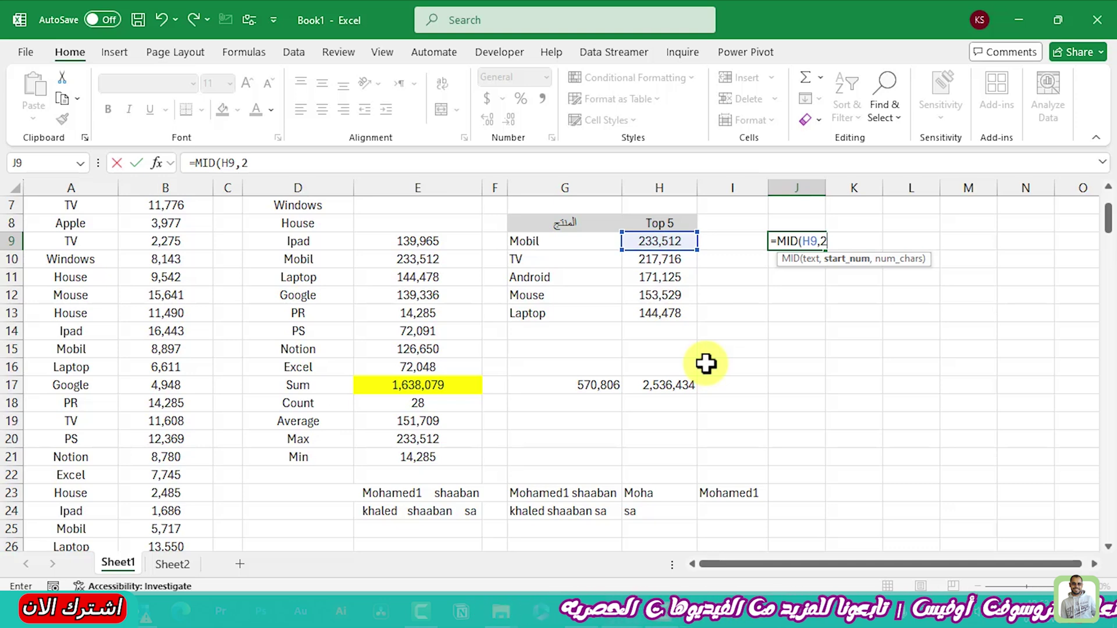
type(",1")
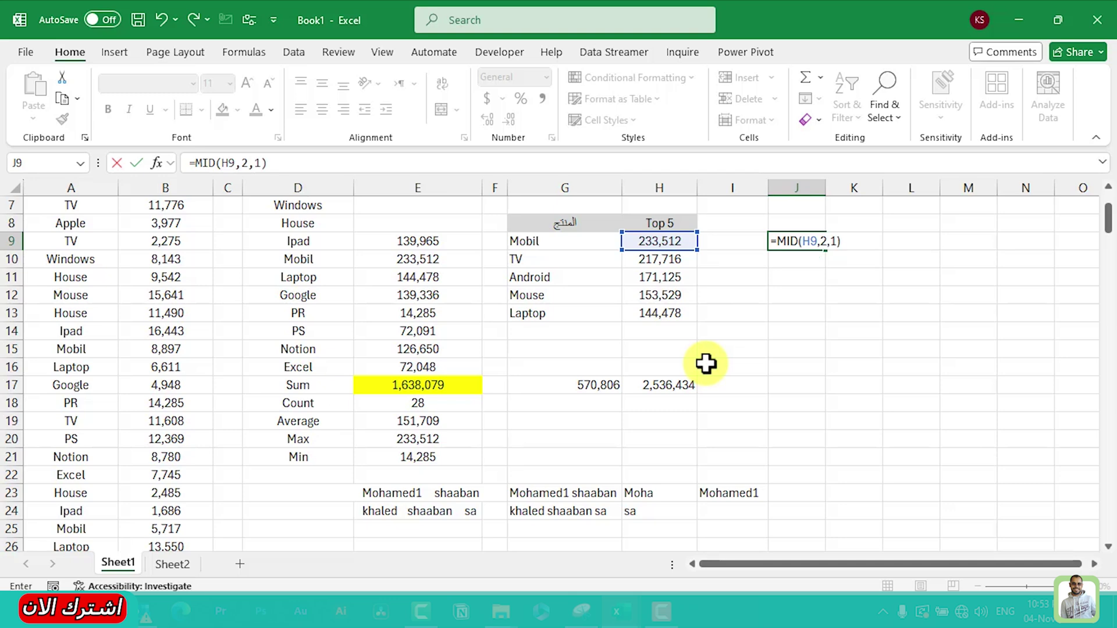
key("Return")
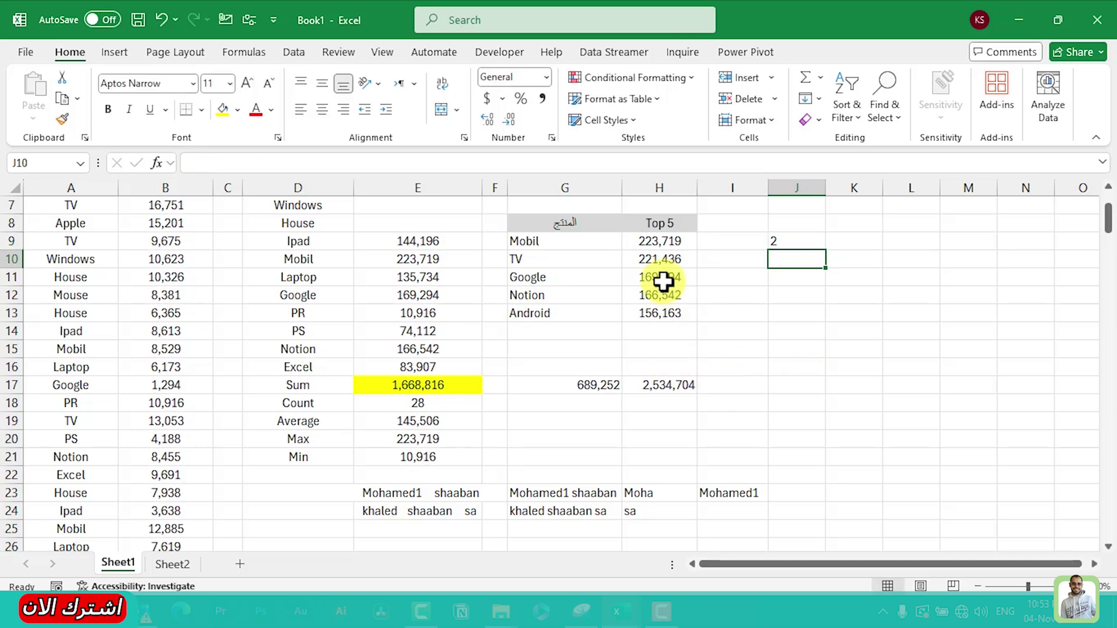
left_click_drag(650, 247, 671, 316)
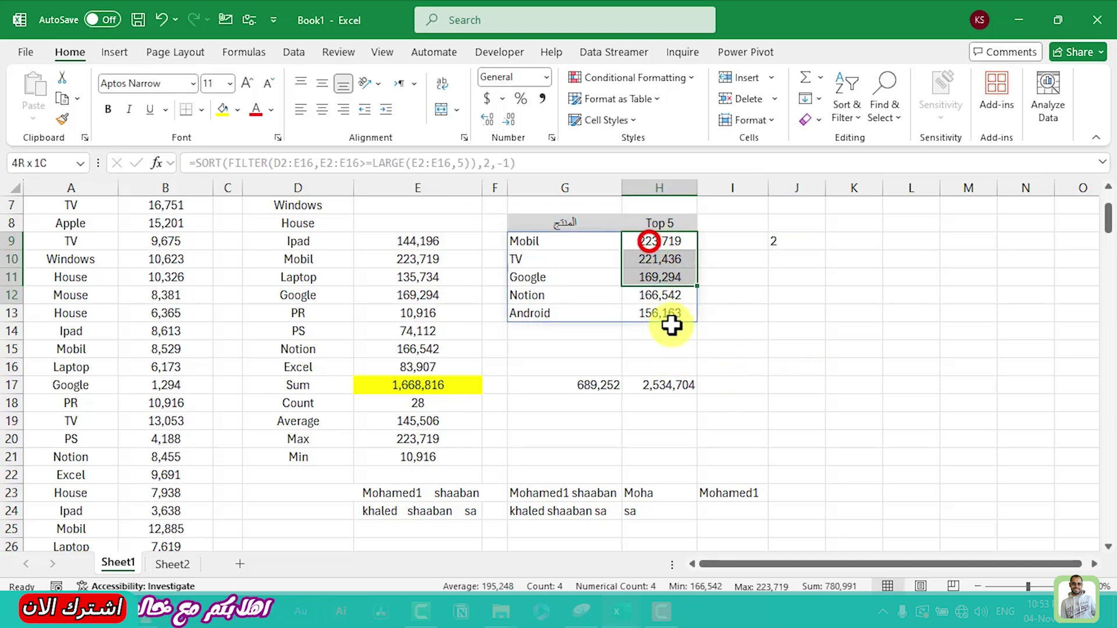
Step: Re-paste the Top 5 values and fill J9's MID formula down to J13 (5, 1, 5, 5, 3)
key("ctrl+c")
right_click(663, 259)
left_click(742, 180)
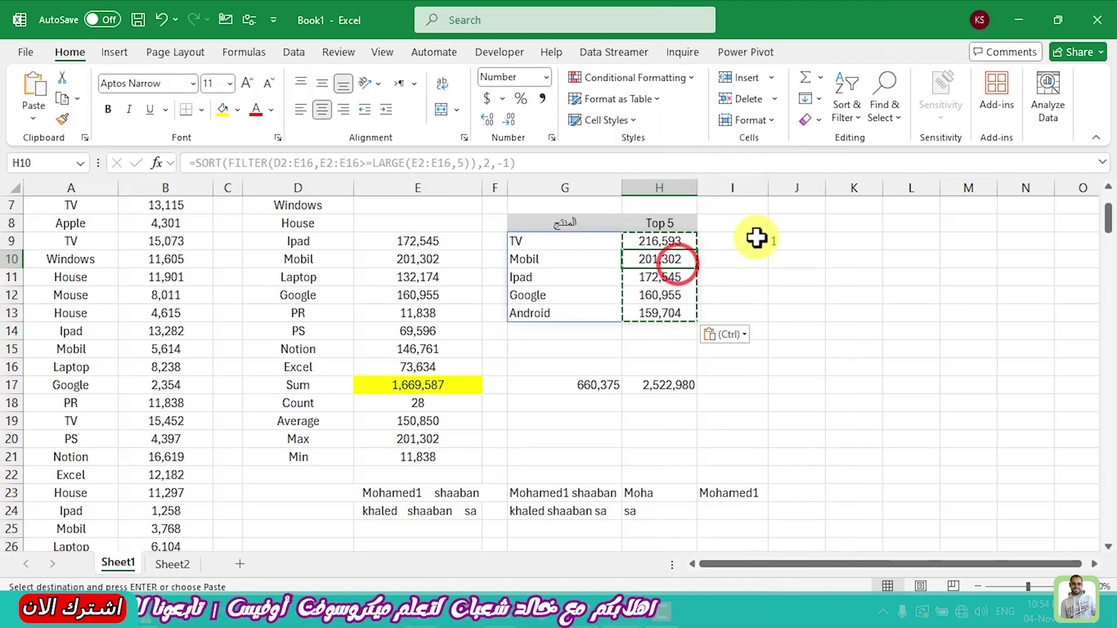
left_click(780, 240)
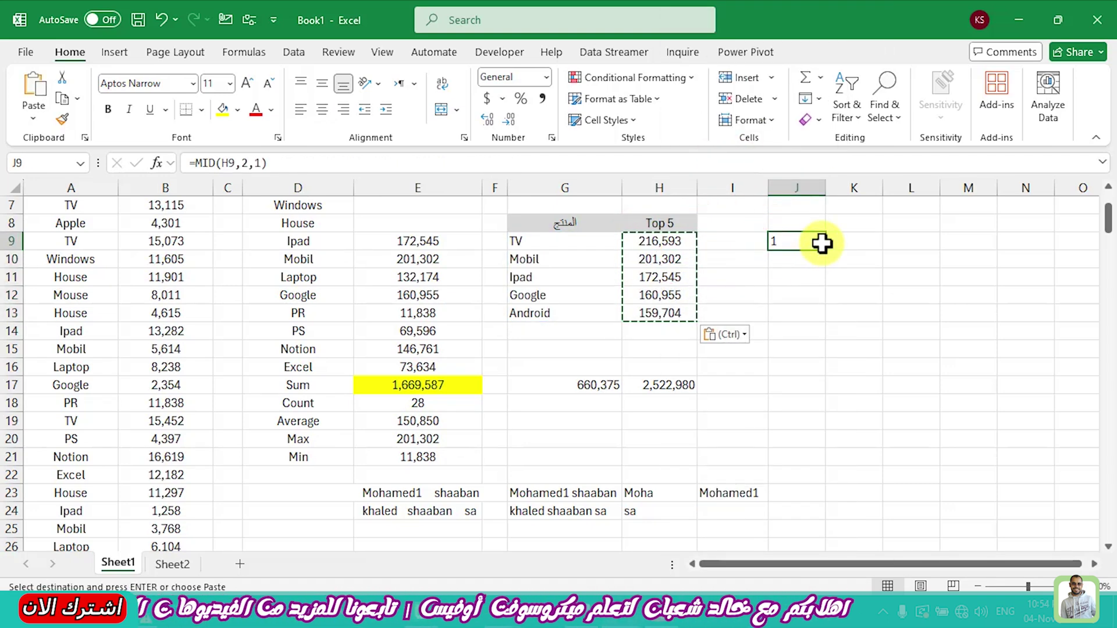
left_click_drag(824, 246, 813, 324)
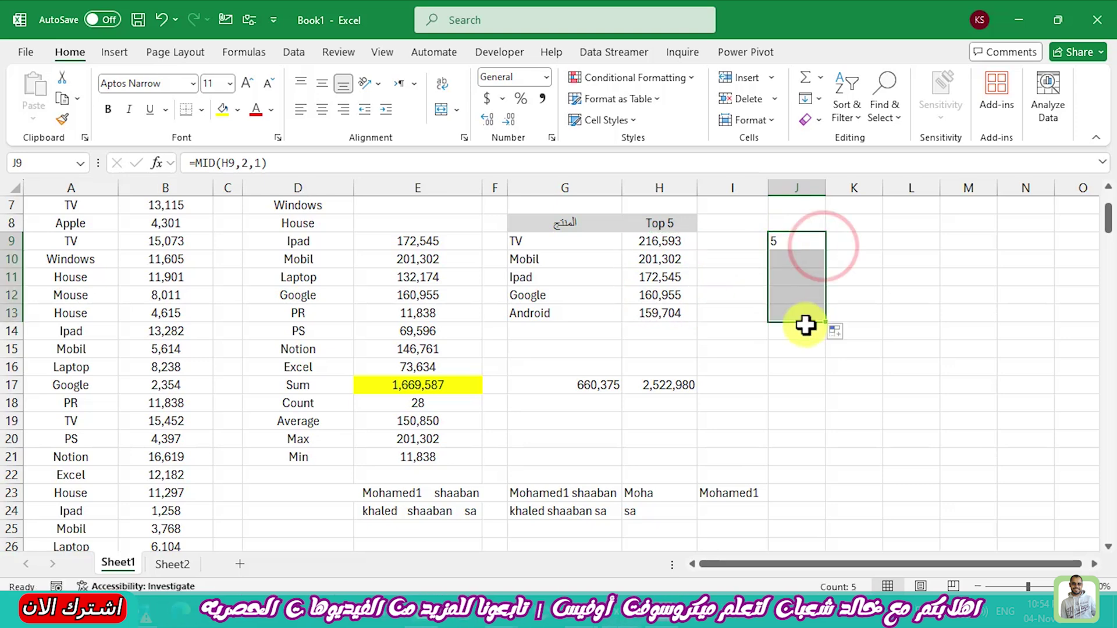
left_click(660, 259)
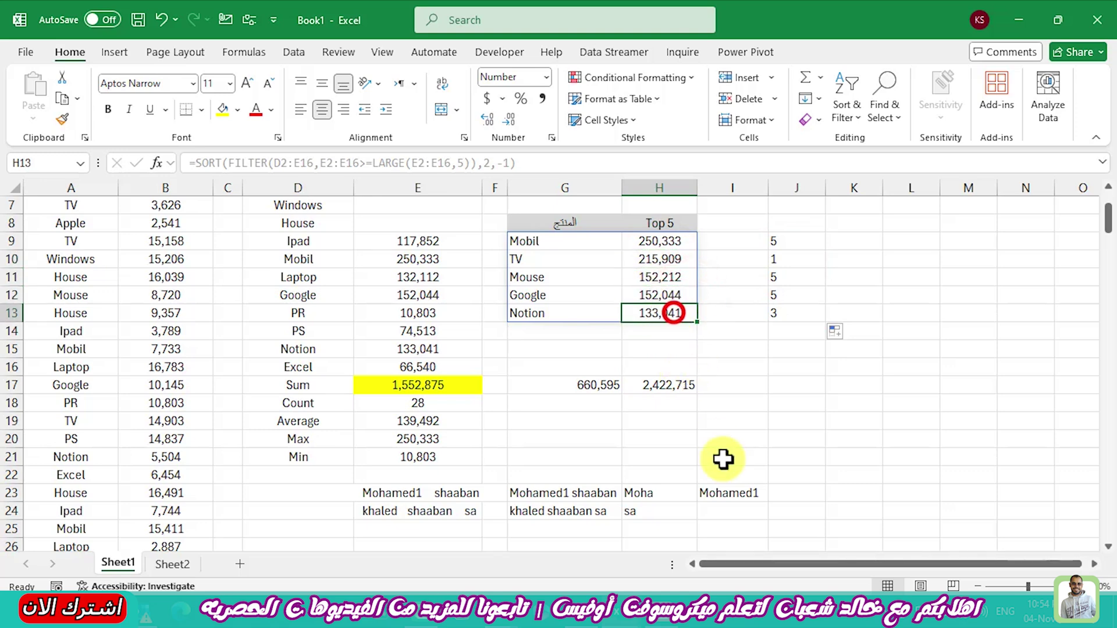
Step: Change J9 to =MID(H9,2,2), apply it down J9:J13, and recalculate with F9
left_click(788, 239)
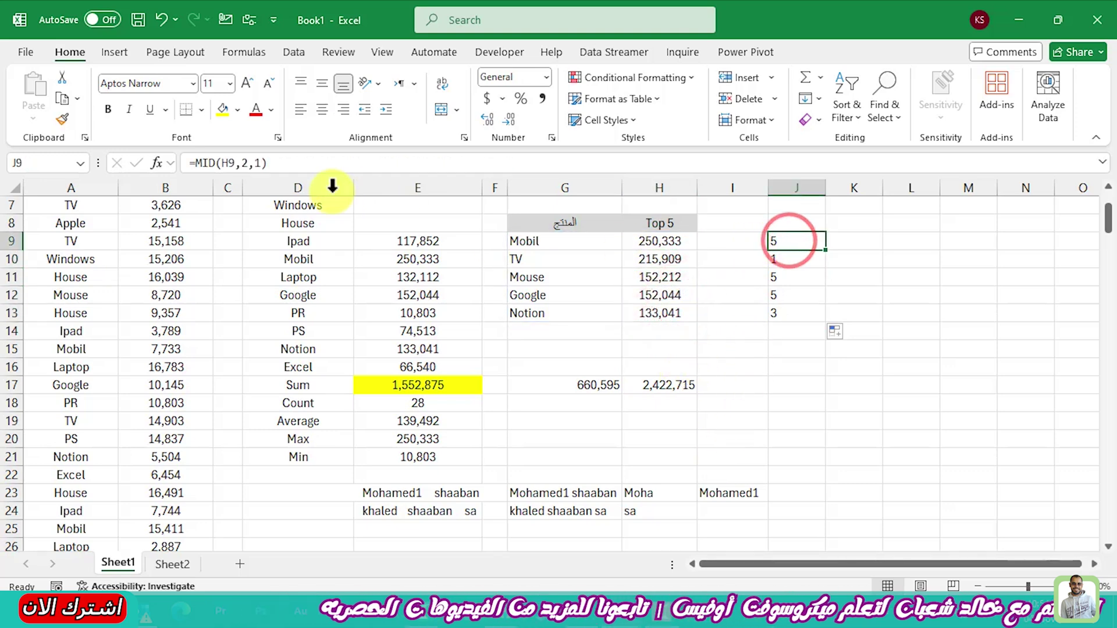
double_click(257, 163)
type("2")
key("ctrl+Return")
key("shift+Down")
key("shift+Down")
key("shift+Down")
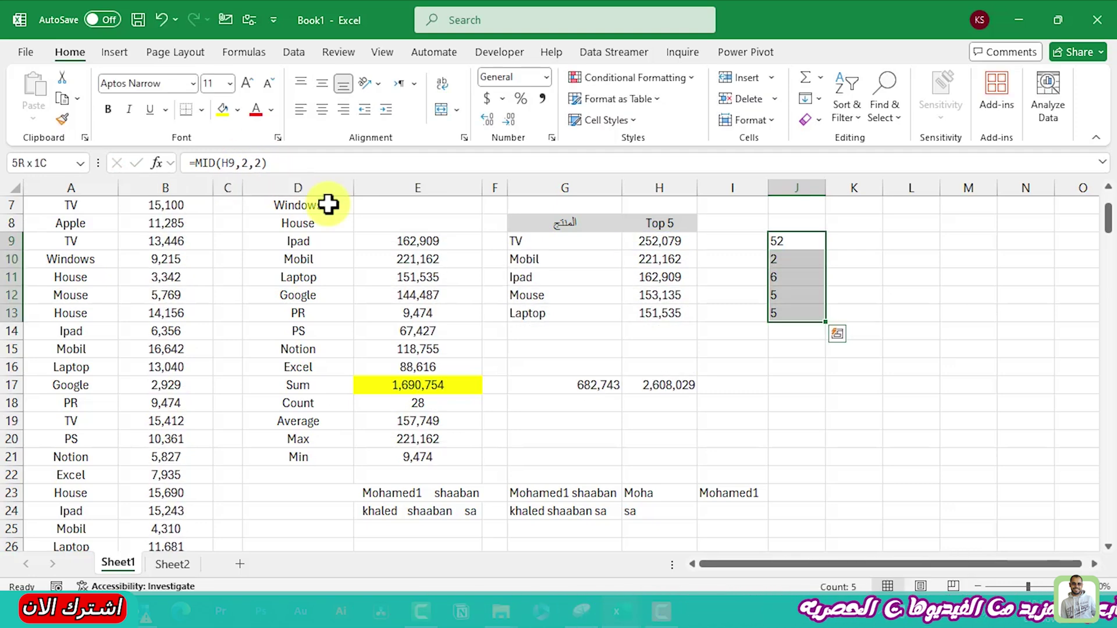
key("F9")
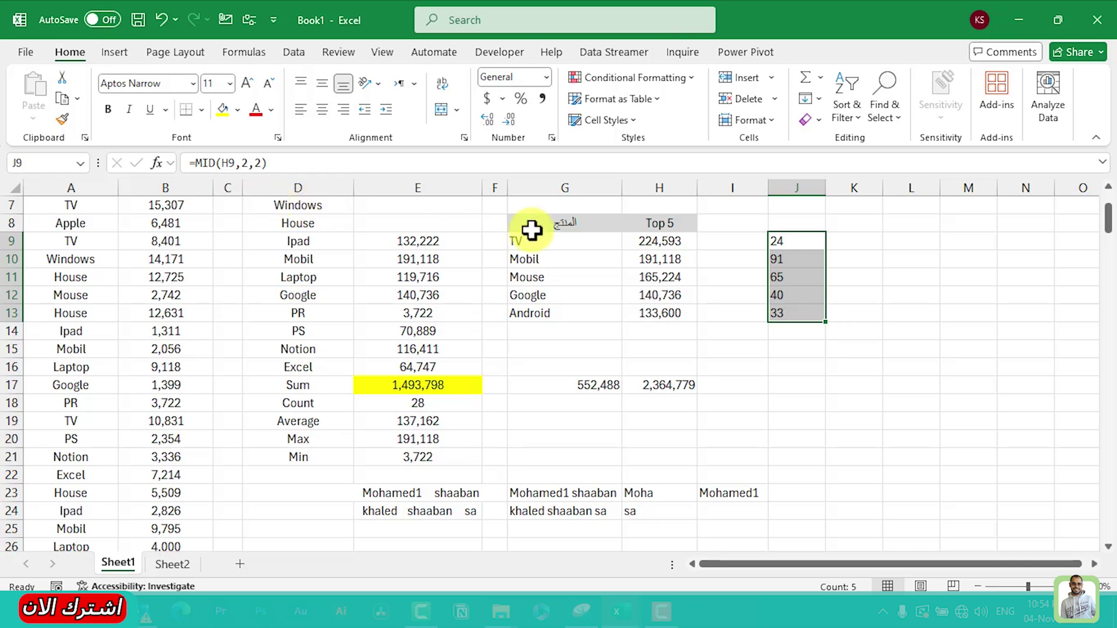
Step: Select the Top 5 table G8:J13 to review the two-digit results 24, 91, 65, 40, 33
left_click_drag(531, 228, 772, 305)
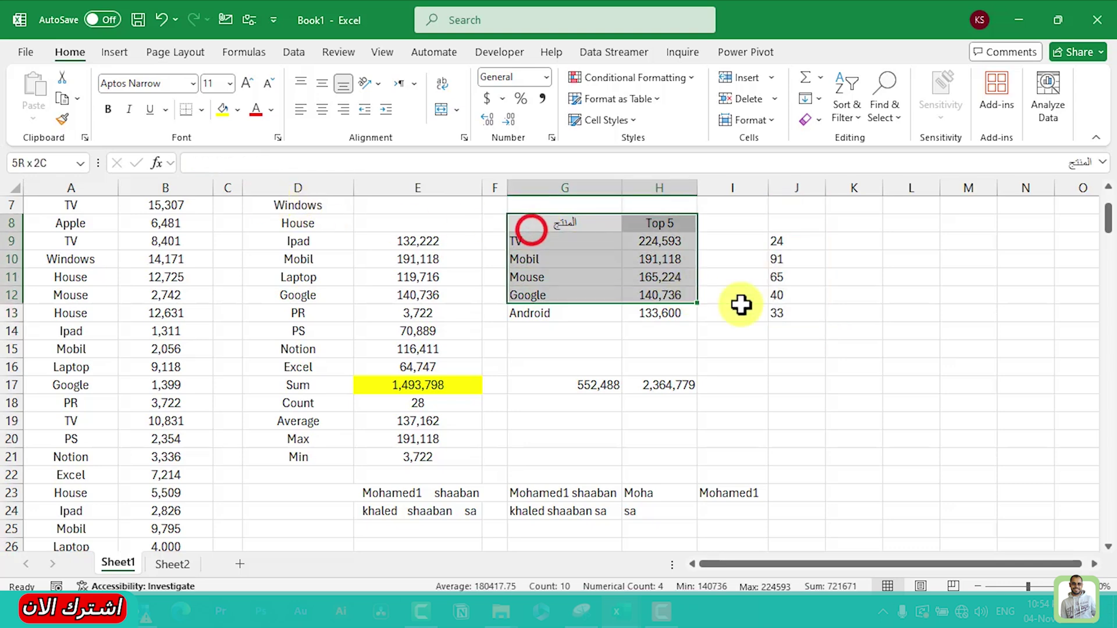
left_click(774, 305)
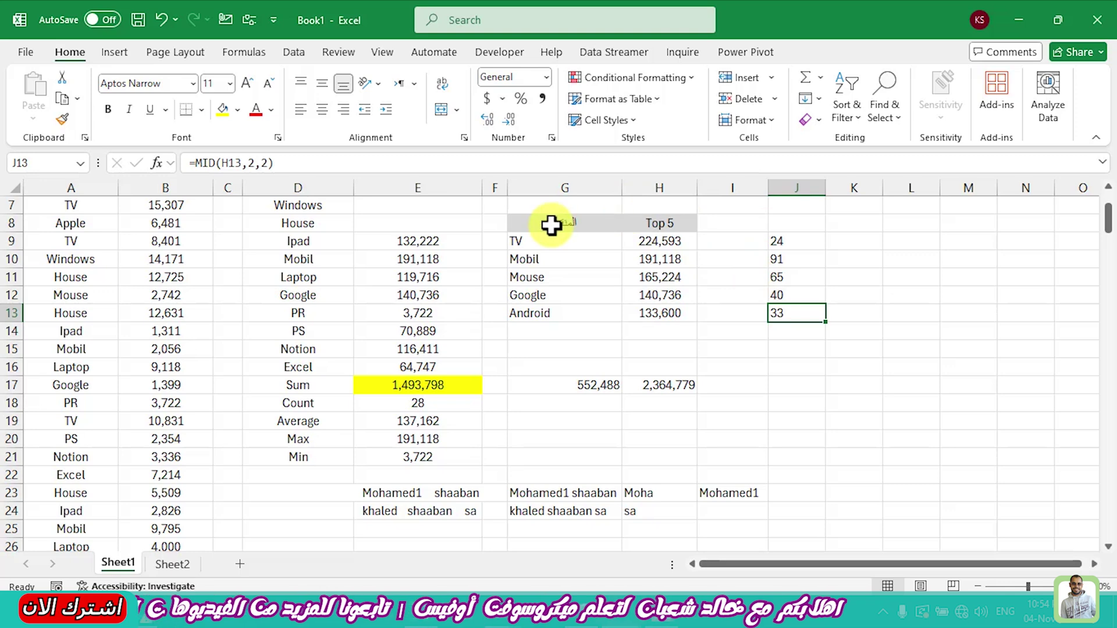
left_click_drag(551, 225, 779, 306)
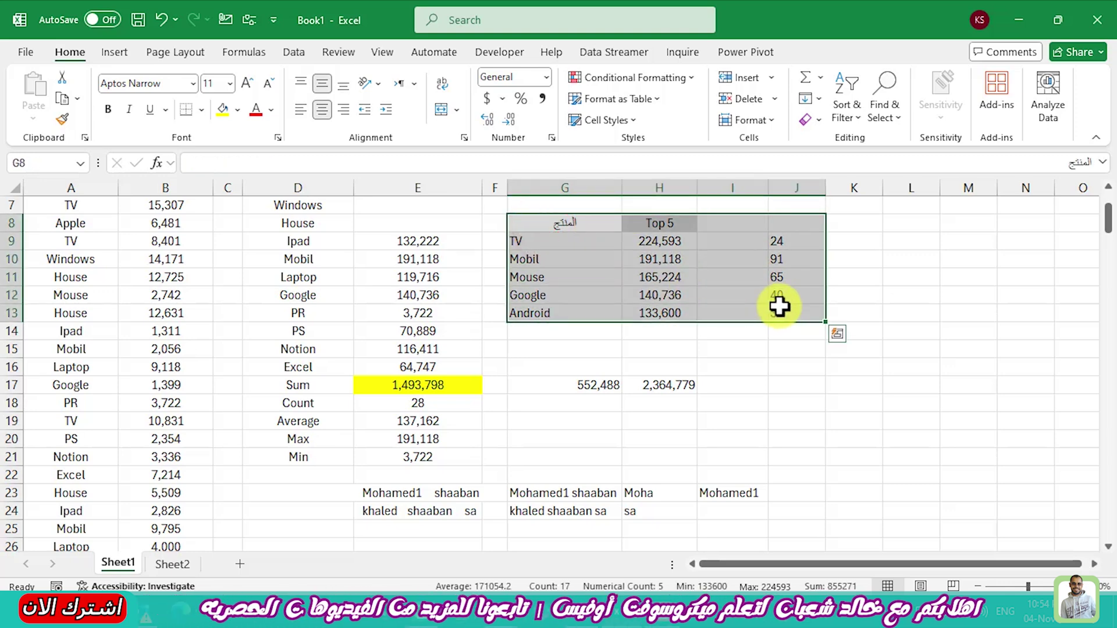
left_click(779, 307)
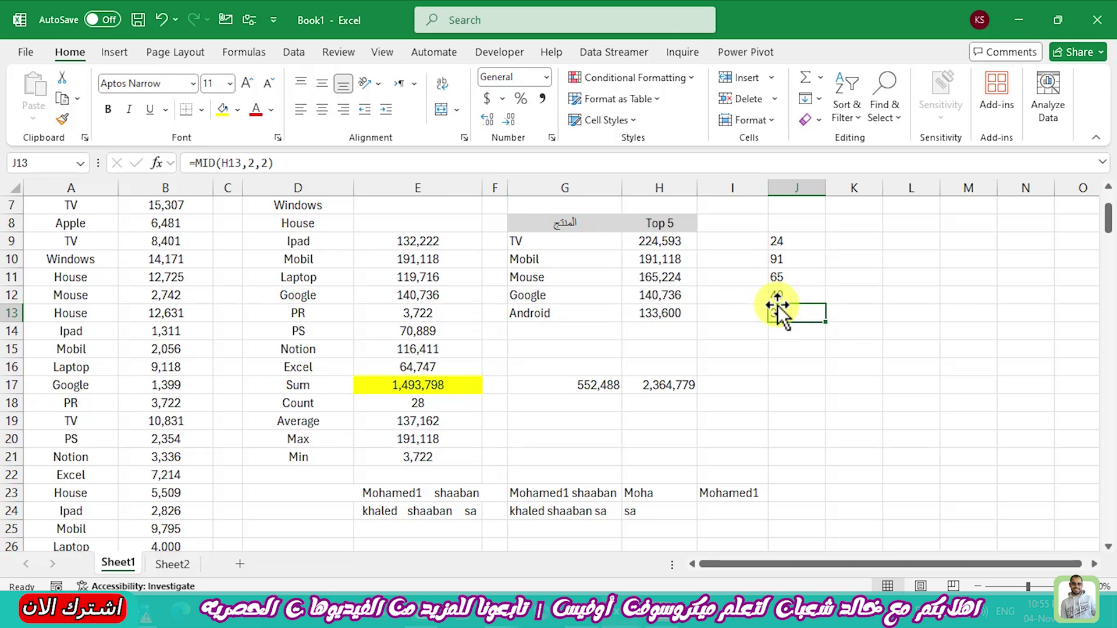
left_click(797, 225)
left_click_drag(797, 225, 573, 309)
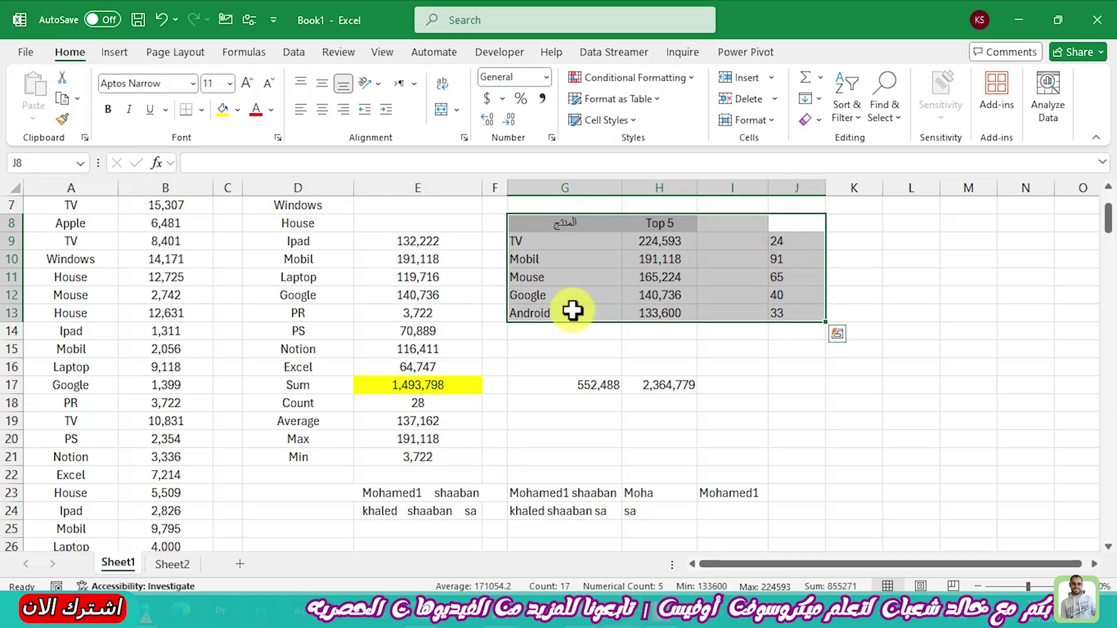
left_click(572, 311)
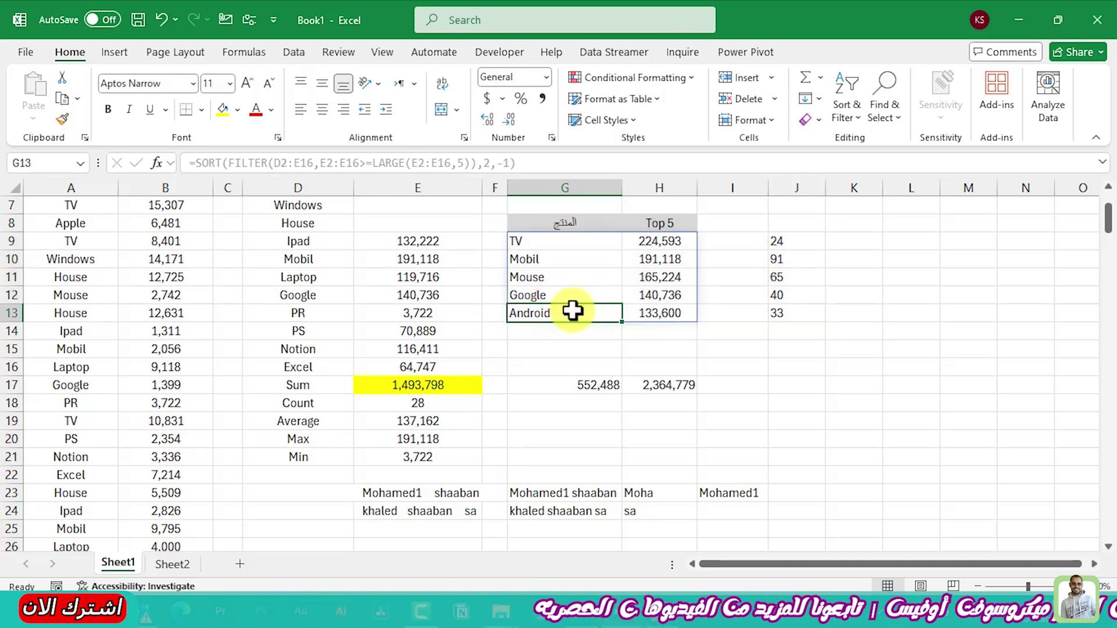